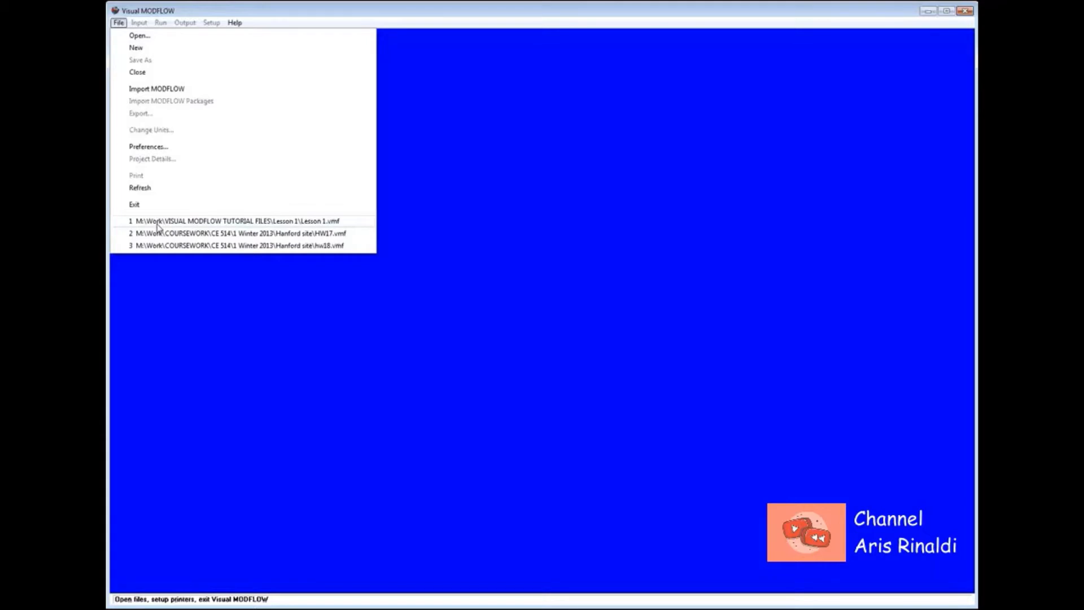
- Open the Lesson 1.vmf project and enter its input module to display the model grid
{"action": "left_click", "coordinate": [158, 222]}
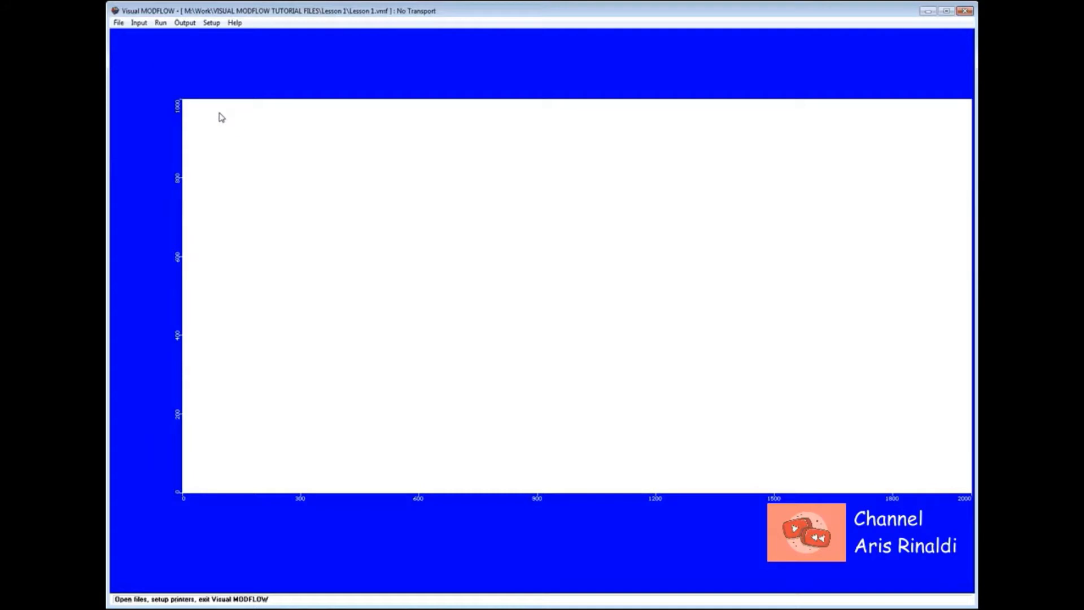
{"action": "left_click", "coordinate": [138, 23]}
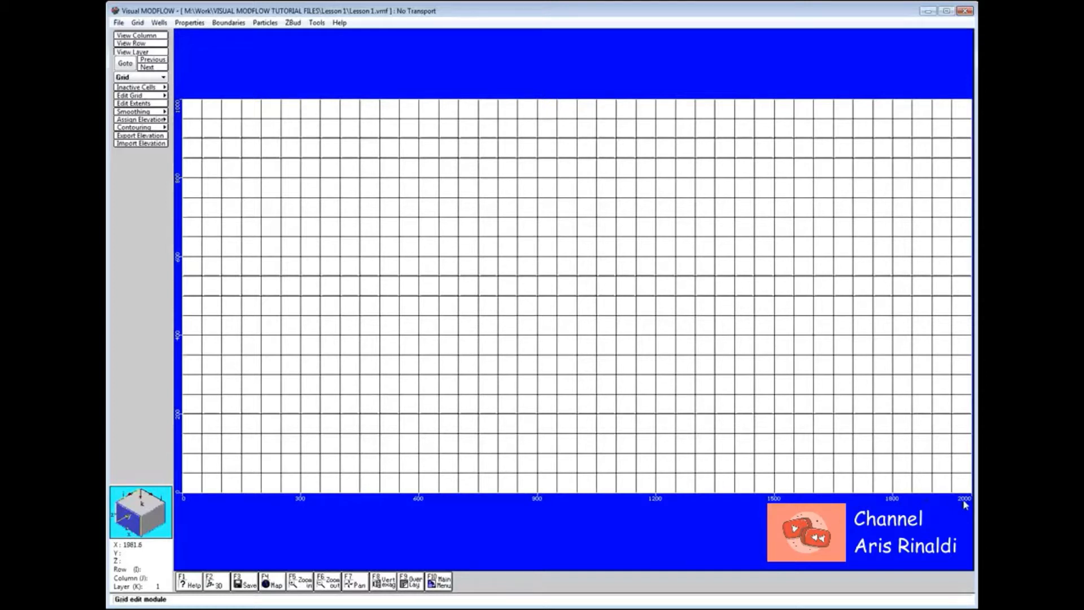
- Examine the grid in cross-section along row 5 and in the layer 1 plan view, returning to the main menu
{"action": "left_click", "coordinate": [156, 48]}
{"action": "left_click", "coordinate": [236, 187]}
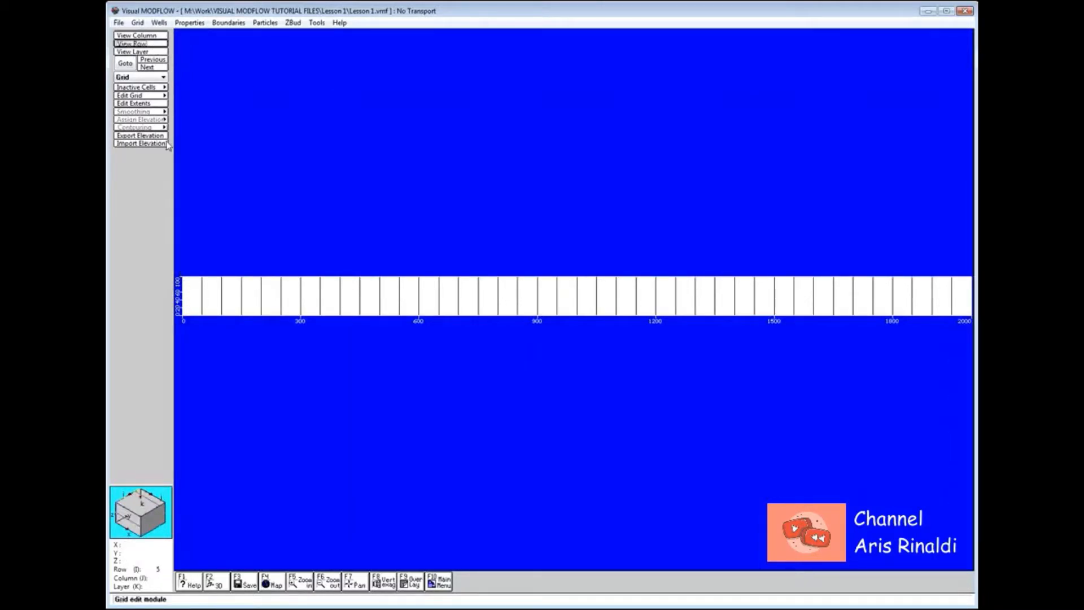
{"action": "left_click", "coordinate": [148, 52]}
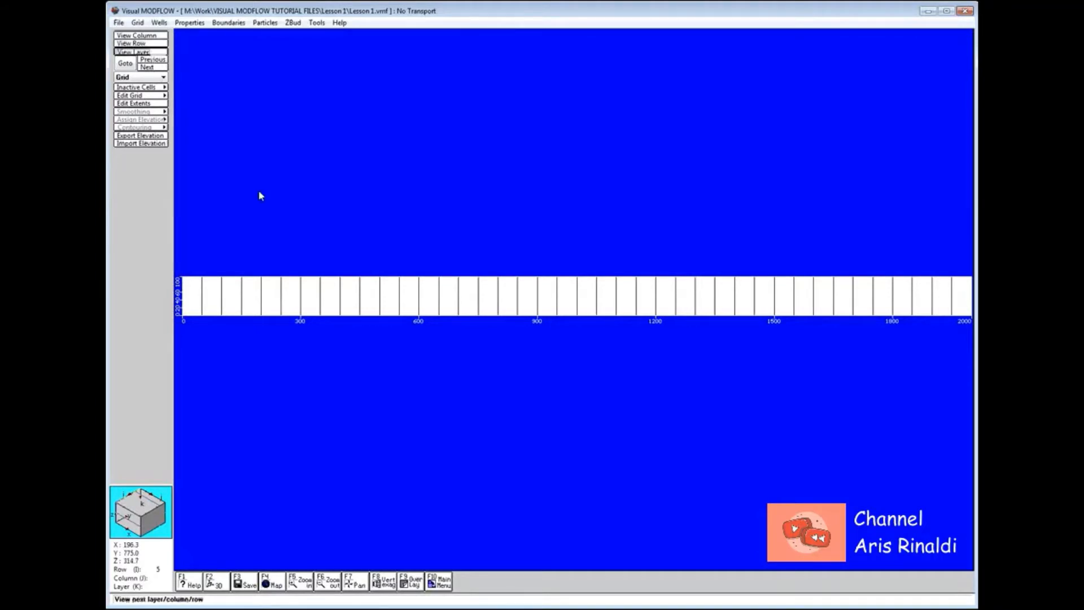
{"action": "left_click", "coordinate": [236, 297]}
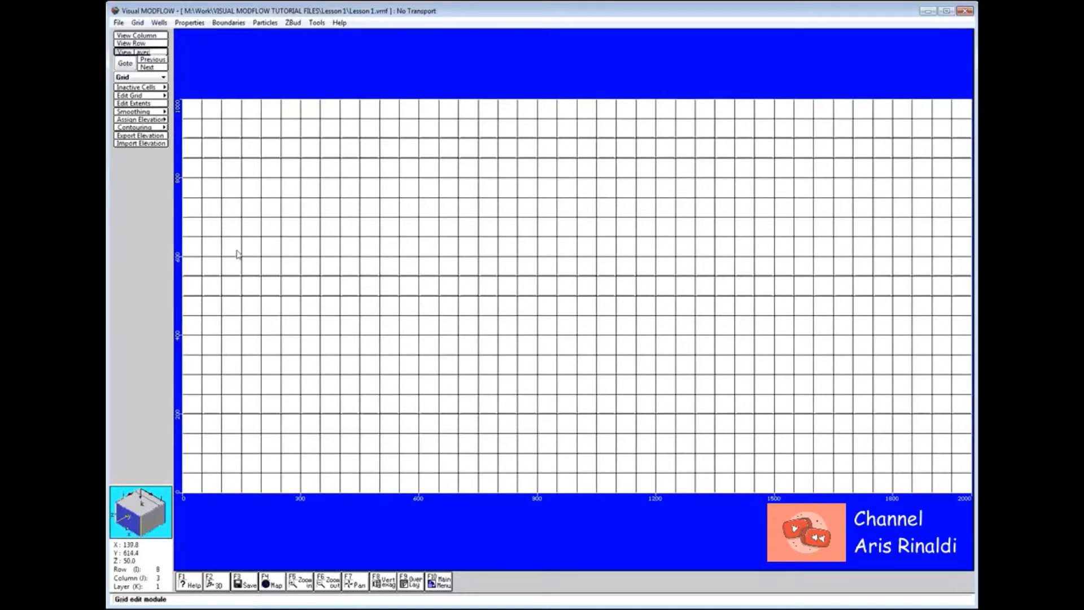
{"action": "left_click", "coordinate": [442, 586]}
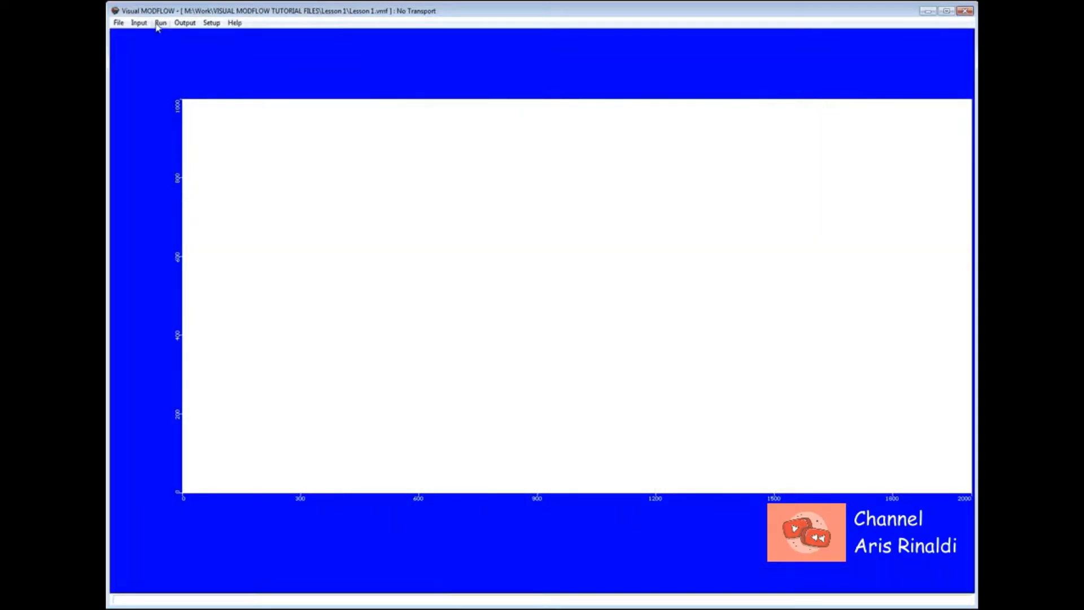
- Translate and run the model with the MODFLOW 2000 engine, closing the engine window when the run is done
{"action": "left_click", "coordinate": [159, 25]}
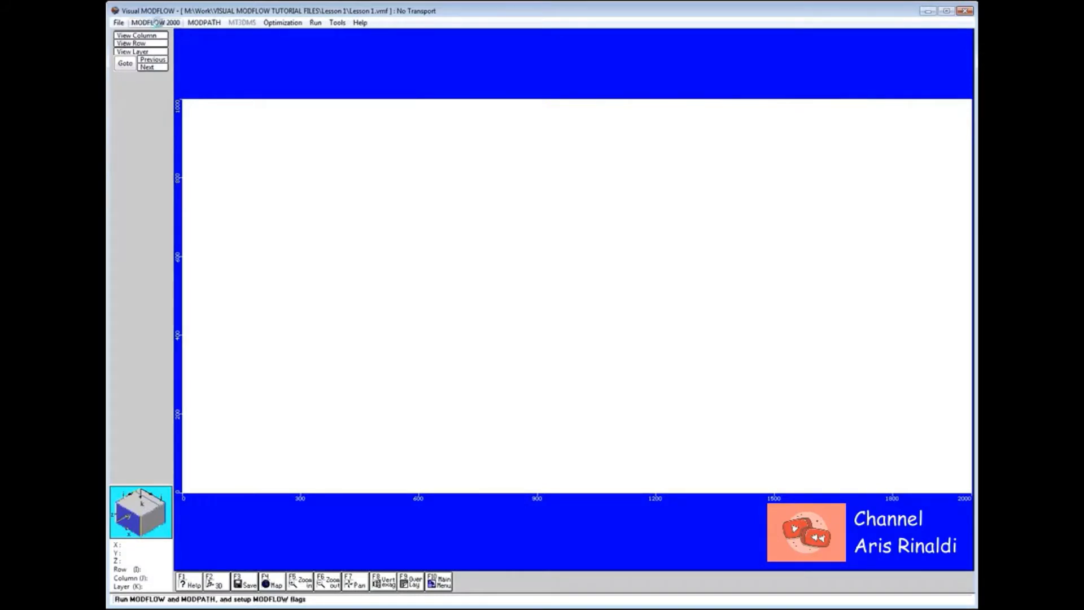
{"action": "left_click", "coordinate": [314, 23]}
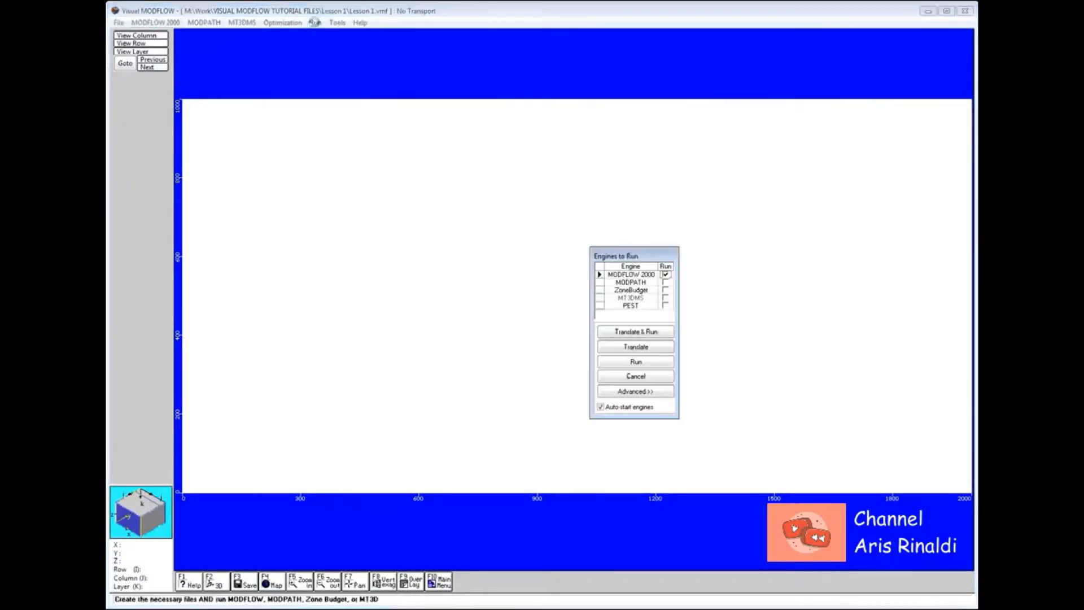
{"action": "left_click", "coordinate": [647, 333]}
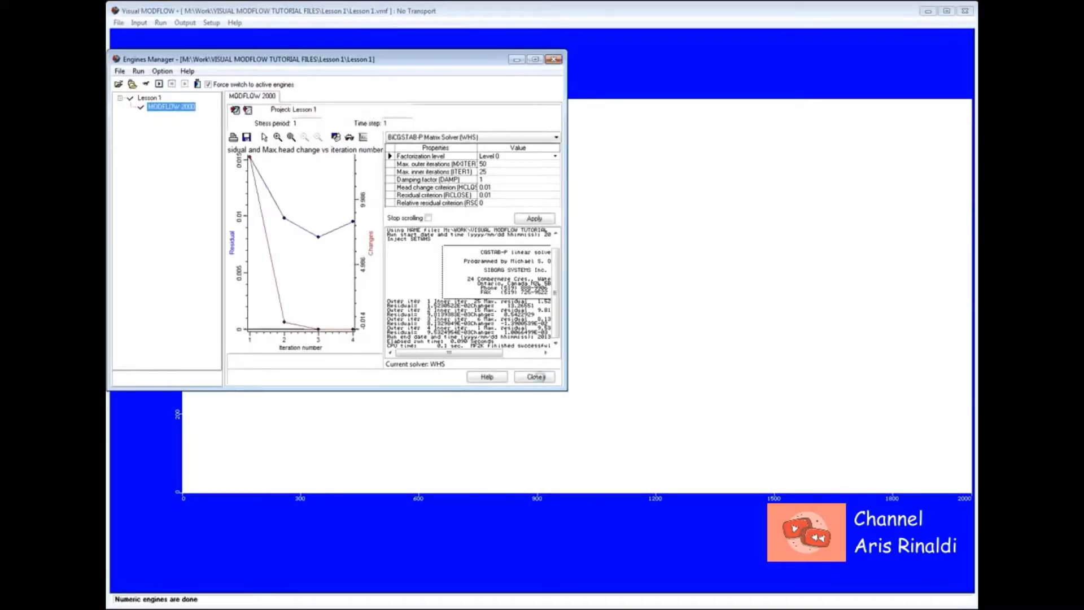
{"action": "left_click", "coordinate": [536, 376]}
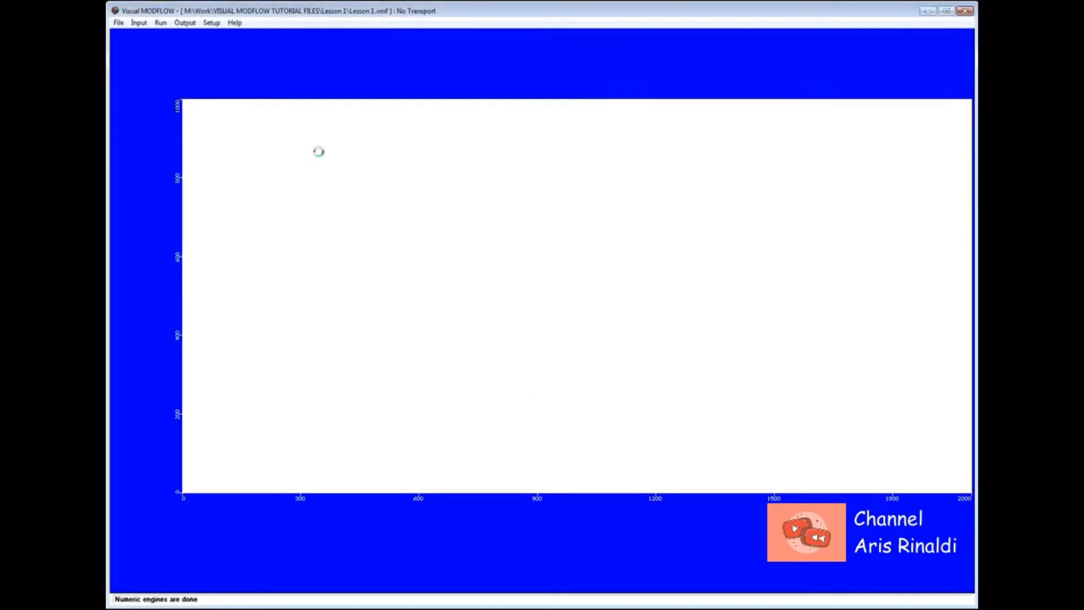
- Set the contour interval of the head equipotentials output to 1 ft and return to the main menu
{"action": "left_click", "coordinate": [186, 23]}
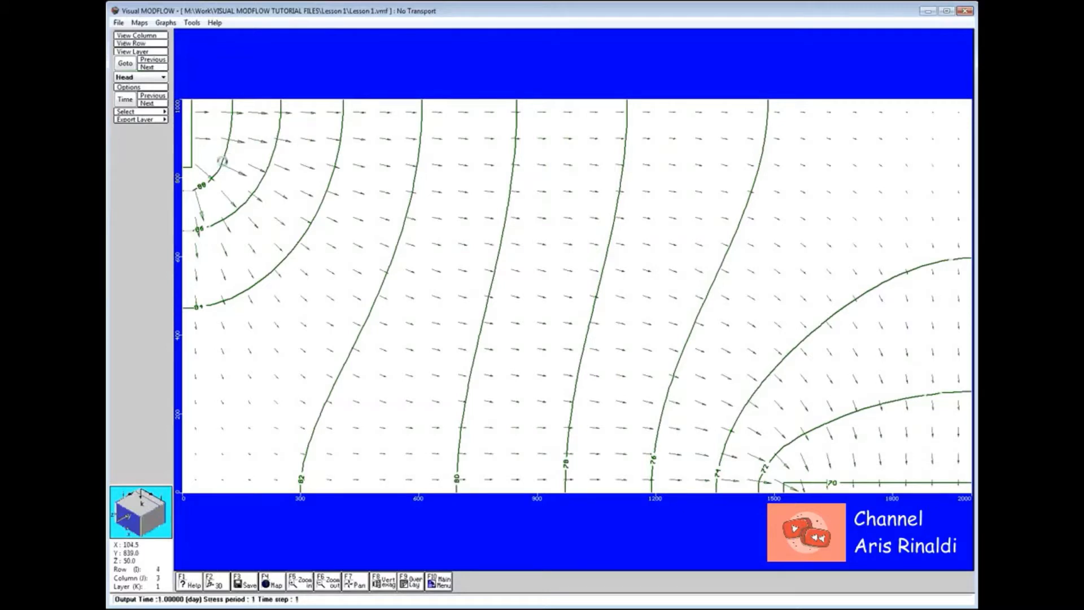
{"action": "left_click", "coordinate": [150, 87]}
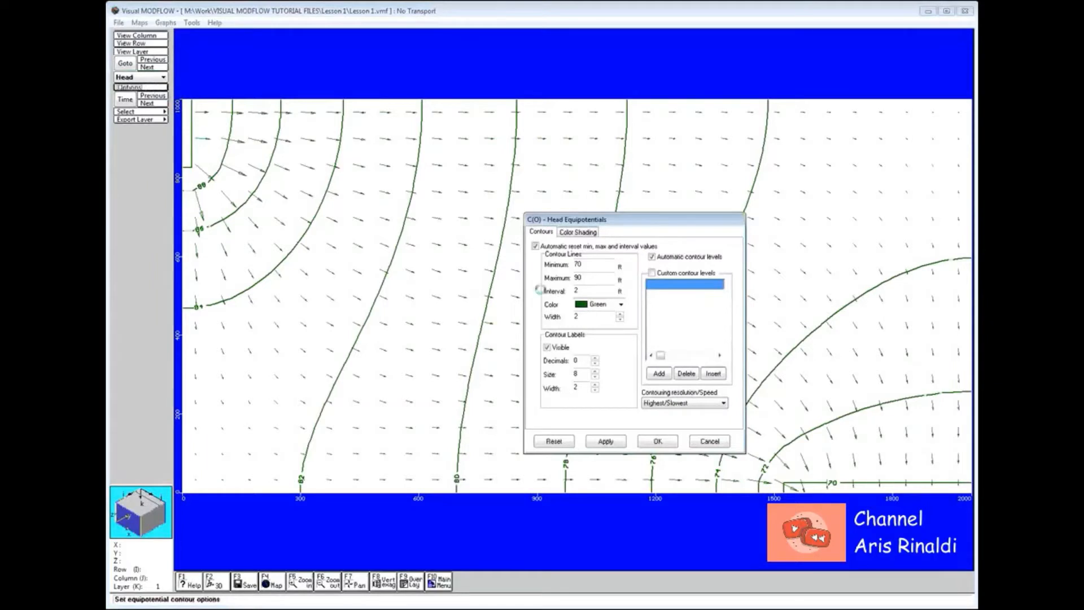
{"action": "double_click", "coordinate": [573, 290]}
{"action": "type", "text": "1"}
{"action": "left_click", "coordinate": [656, 441]}
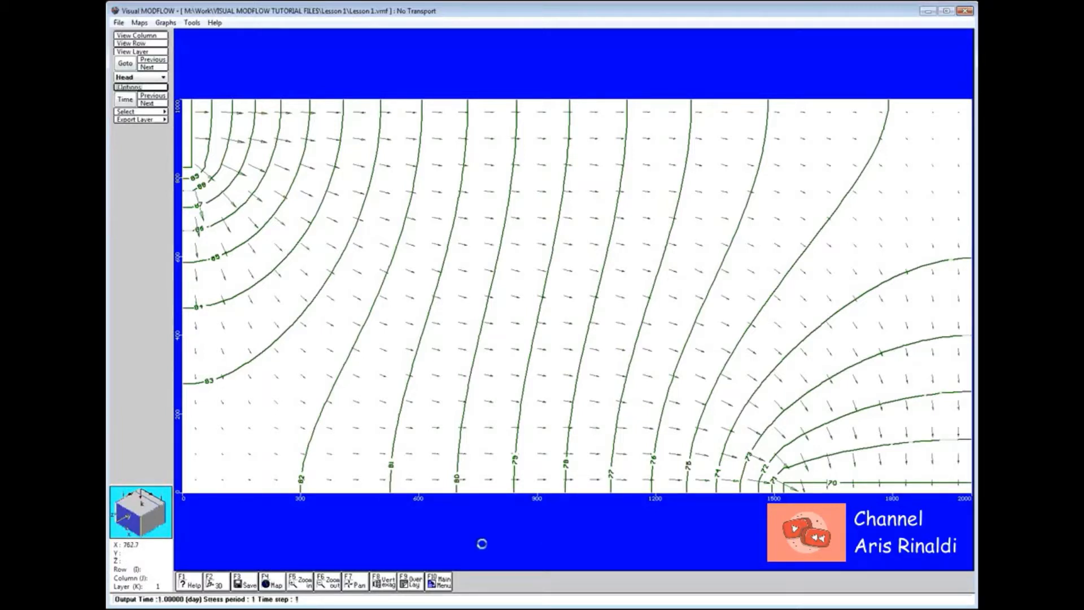
{"action": "left_click", "coordinate": [440, 580]}
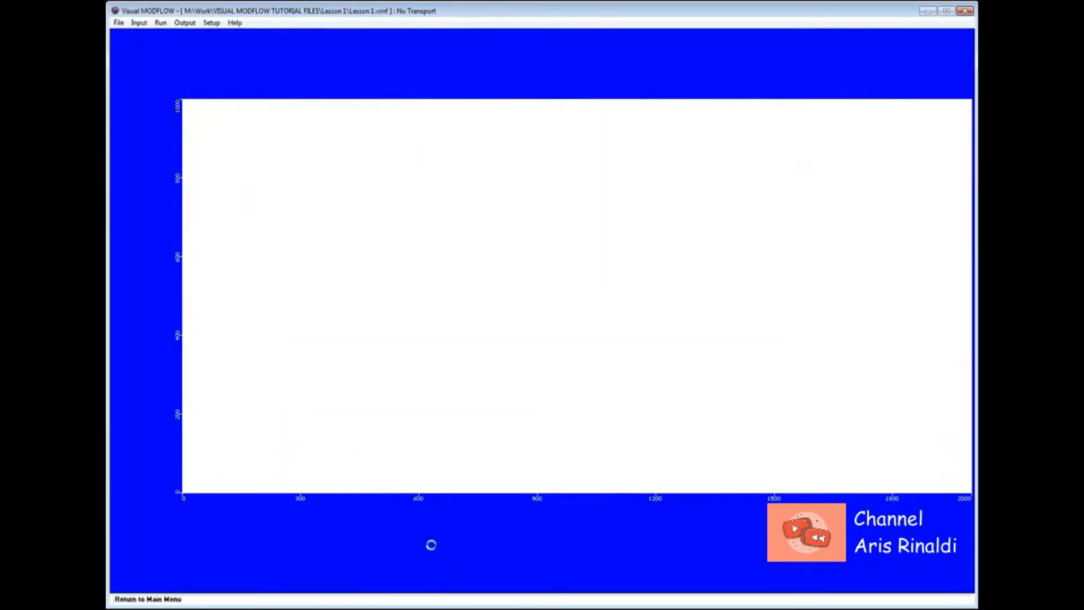
- Enter the pumping wells section of the model input
{"action": "left_click", "coordinate": [140, 23]}
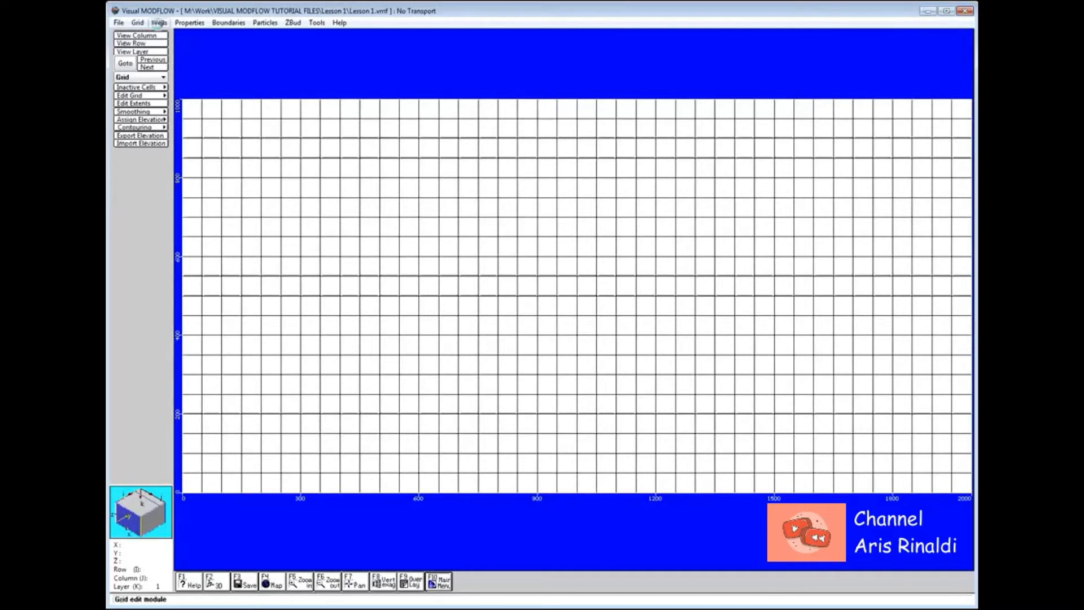
{"action": "left_click", "coordinate": [158, 24]}
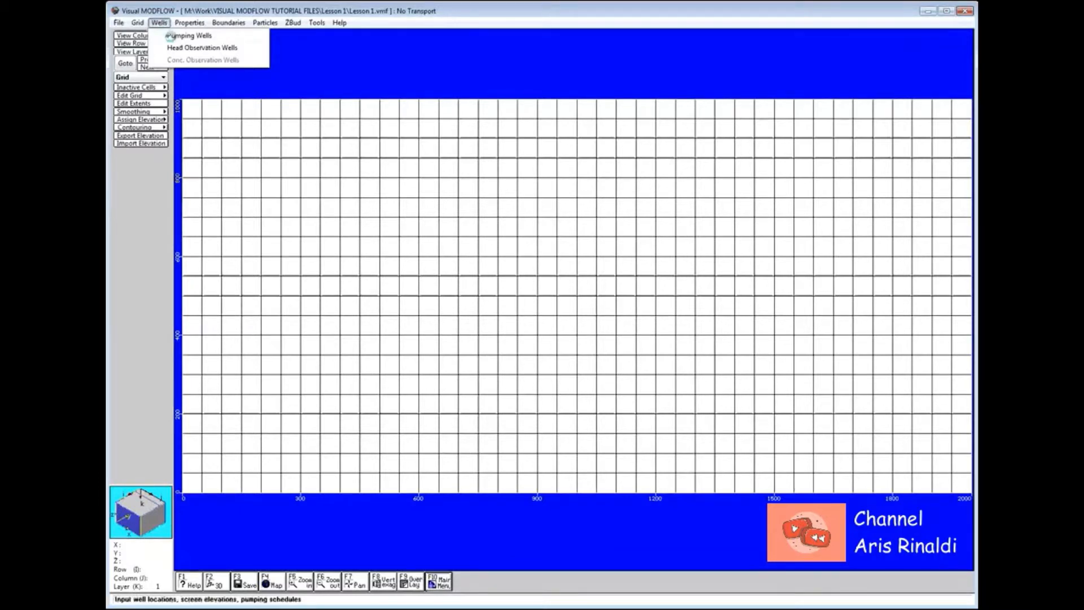
{"action": "left_click", "coordinate": [170, 36]}
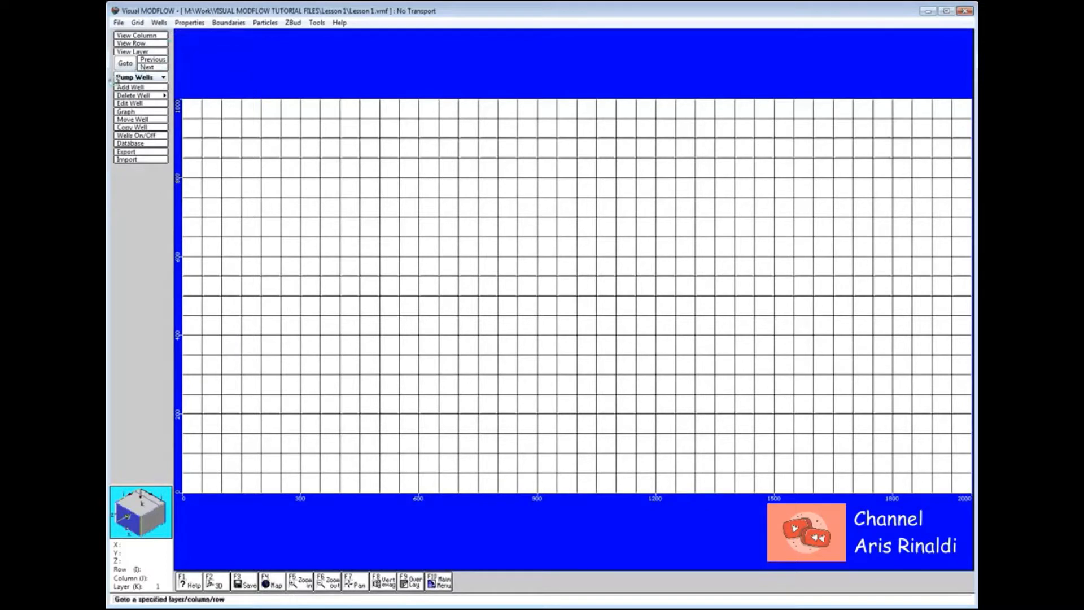
- Add a pumping well named WELL 1 at X 650 and Y 300
{"action": "left_click", "coordinate": [144, 88]}
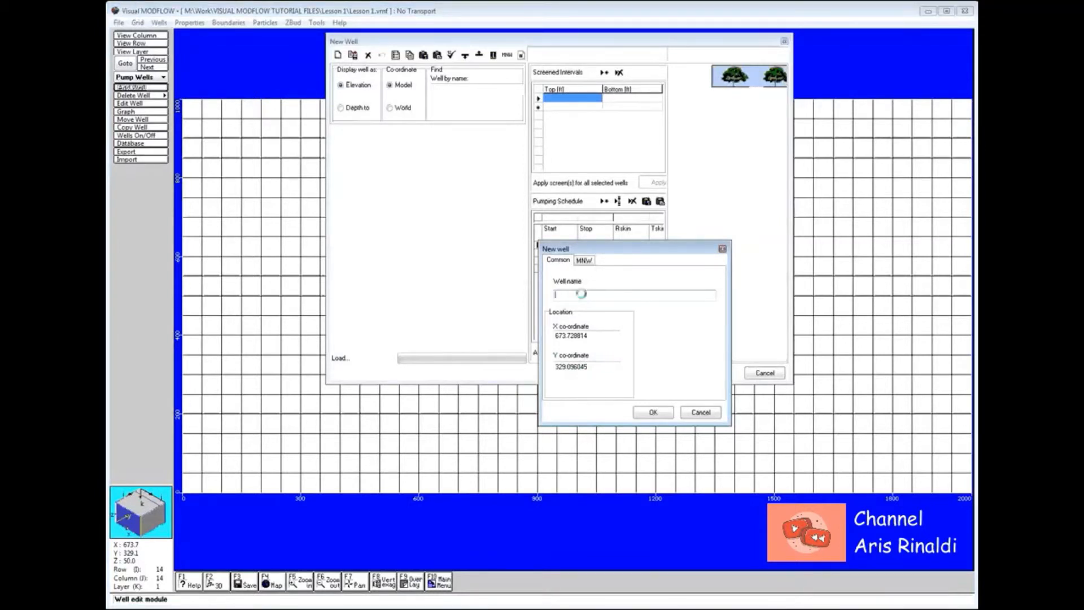
{"action": "type", "text": "W1"}
{"action": "type", "text": "ELL 1"}
{"action": "left_click", "coordinate": [590, 335]}
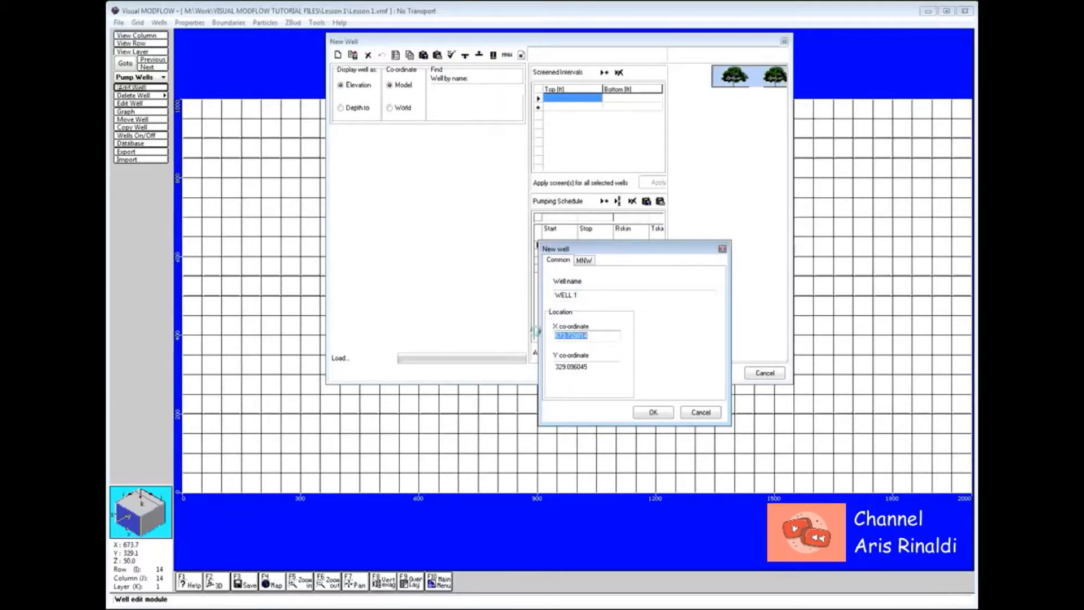
{"action": "type", "text": "650"}
{"action": "left_click", "coordinate": [593, 366]}
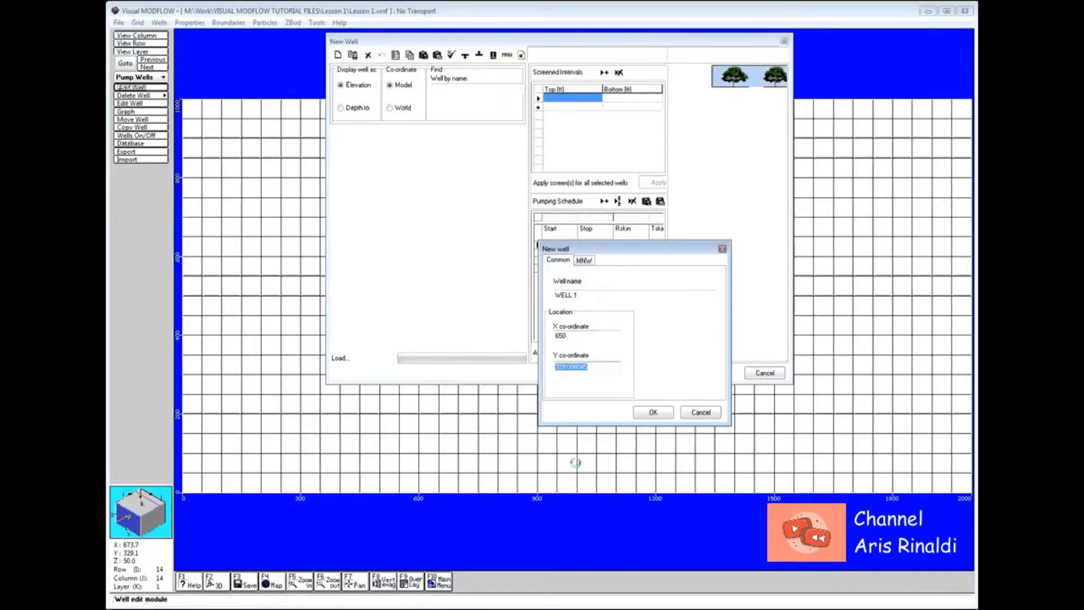
{"action": "type", "text": "300"}
{"action": "left_click", "coordinate": [652, 412]}
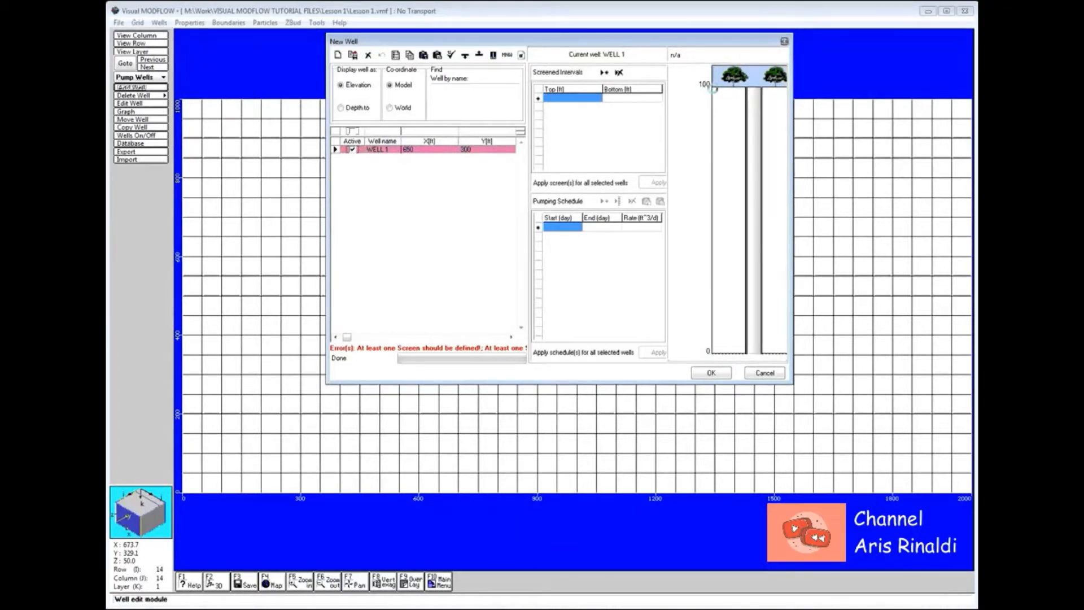
- Define the screened interval of WELL 1 with its top at 100 ft and bottom at 0 ft
{"action": "left_click", "coordinate": [585, 96]}
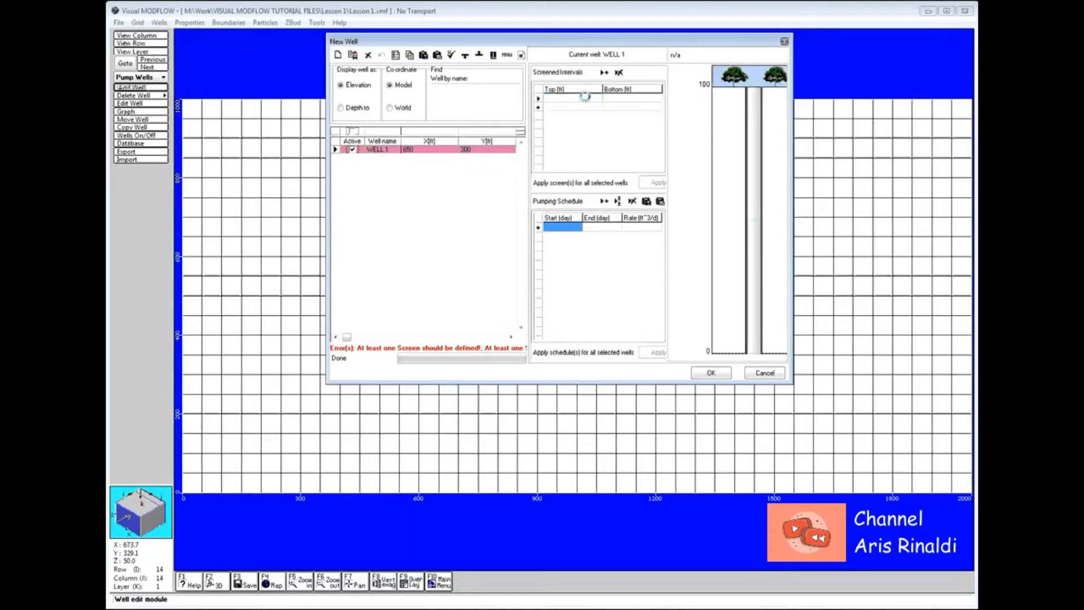
{"action": "type", "text": "100"}
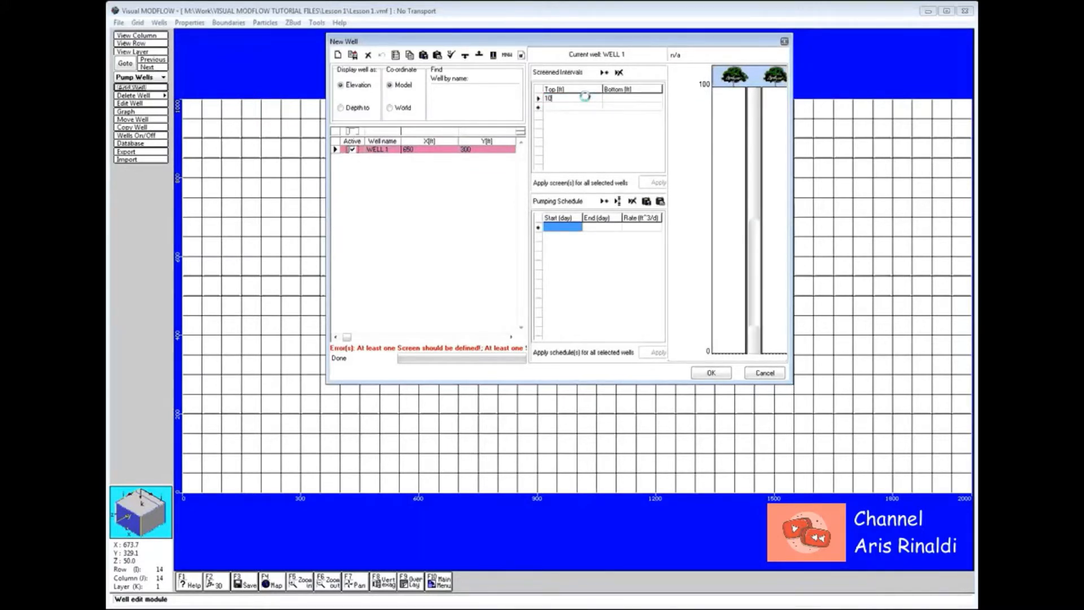
{"action": "left_click", "coordinate": [614, 99]}
{"action": "left_click_drag", "start_coordinate": [621, 98], "coordinate": [606, 98]}
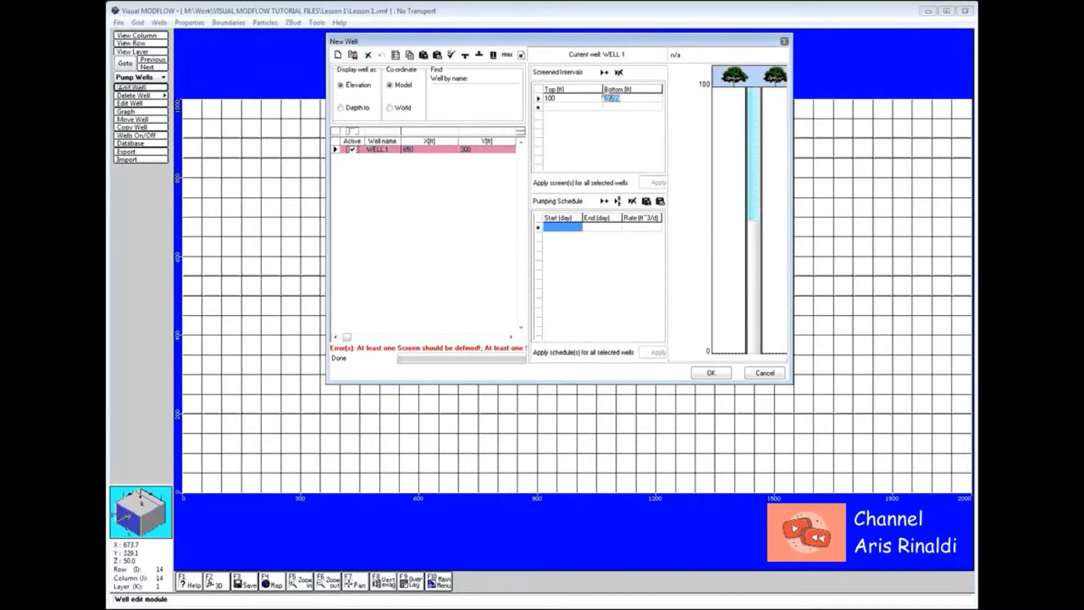
{"action": "type", "text": "0"}
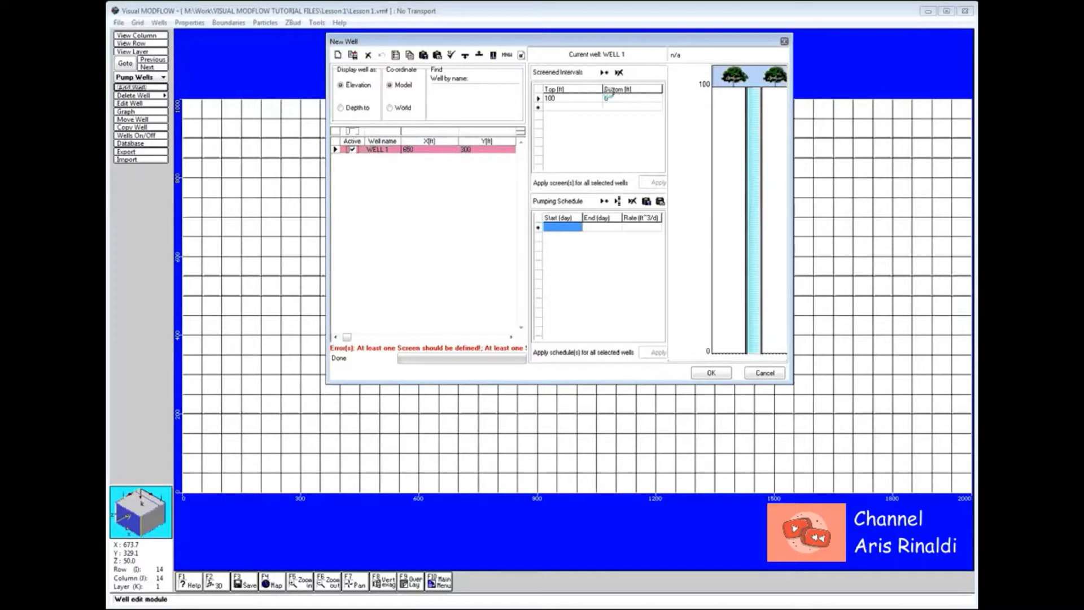
{"action": "left_click", "coordinate": [623, 113]}
- Schedule WELL 1 to pump at -200 ft^3/d from day 0 to day 1 and accept the well
{"action": "left_click", "coordinate": [576, 227]}
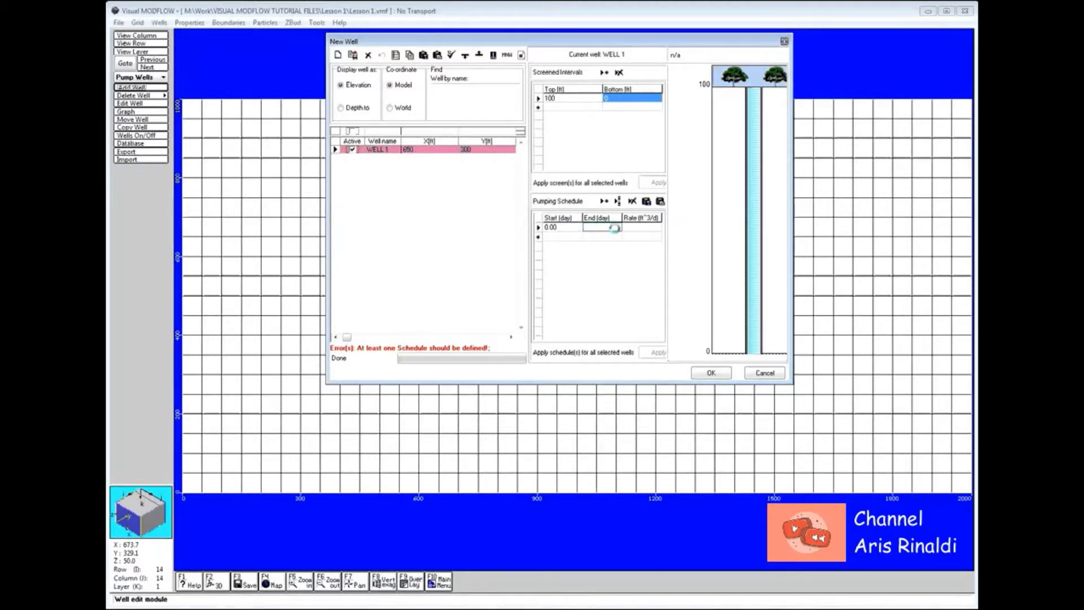
{"action": "type", "text": "1"}
{"action": "left_click", "coordinate": [636, 227]}
{"action": "type", "text": "-"}
{"action": "type", "text": "3"}
{"action": "type", "text": "00"}
{"action": "left_click", "coordinate": [700, 374]}
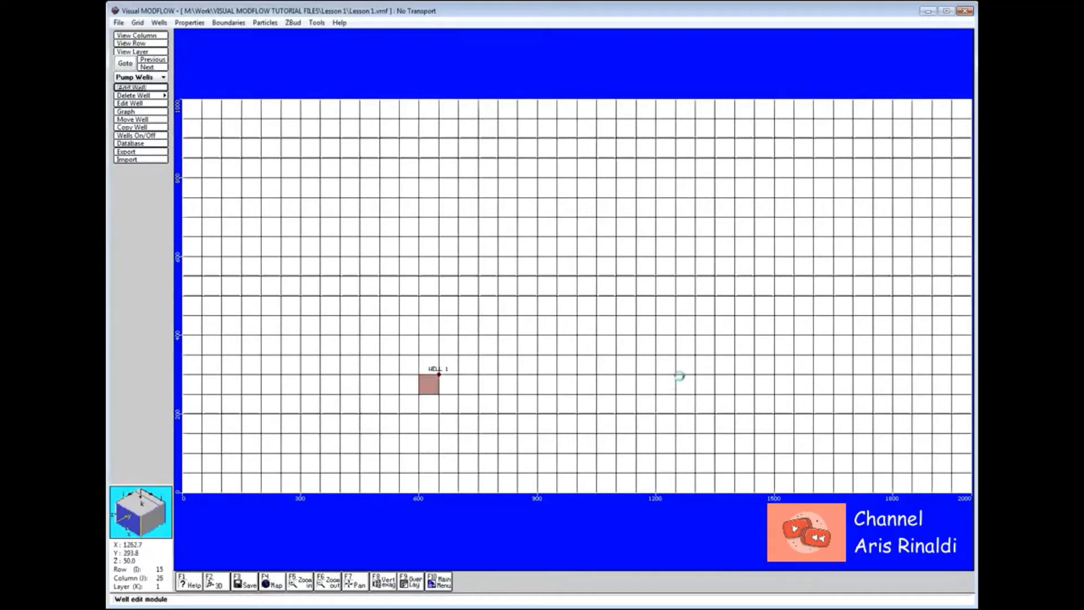
- Review the location, screen and pumping schedule of WELL 1 in the well editor
{"action": "left_click", "coordinate": [144, 105]}
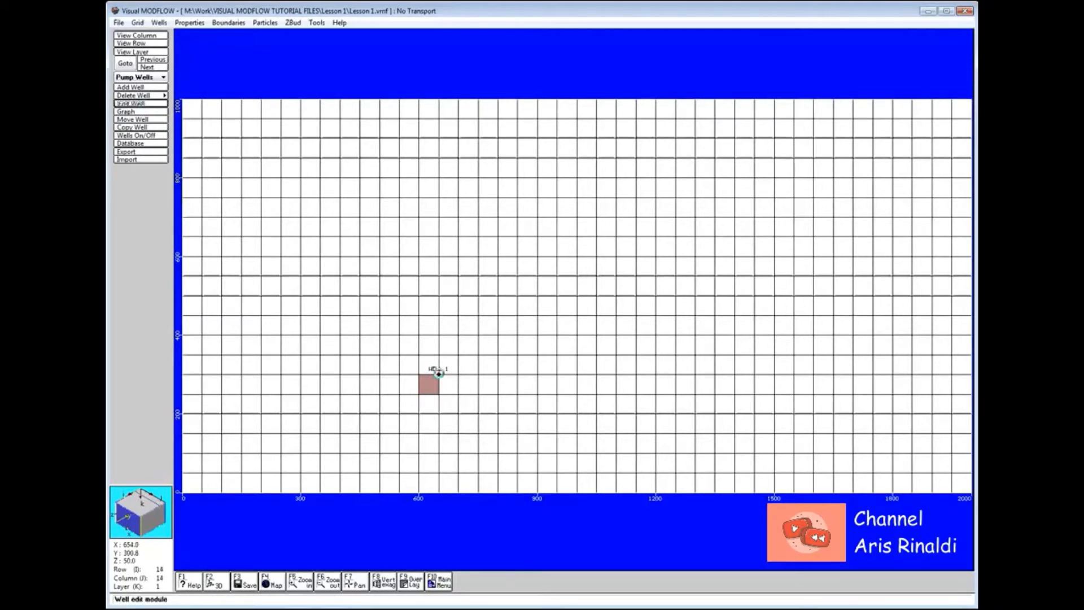
{"action": "left_click", "coordinate": [439, 373]}
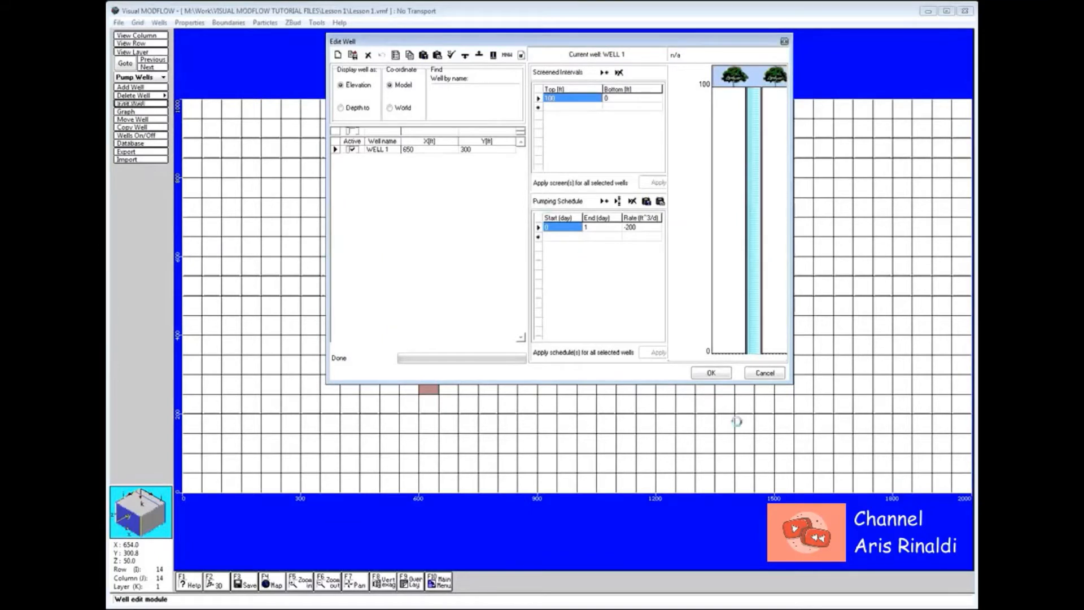
{"action": "left_click", "coordinate": [713, 374]}
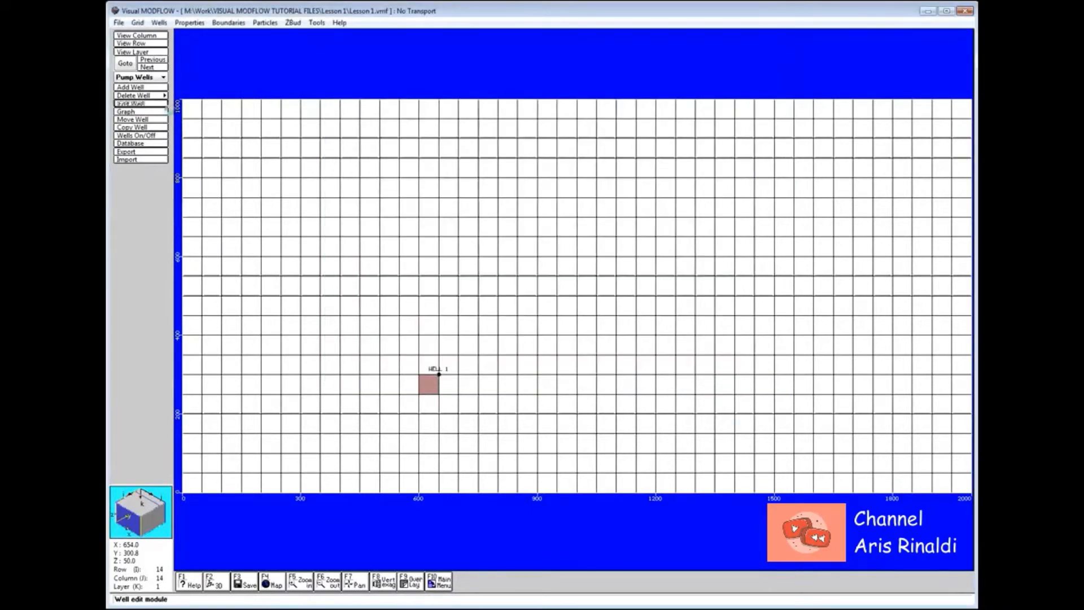
- Delete the single pumping well WELL 1 from the grid
{"action": "left_click", "coordinate": [152, 95]}
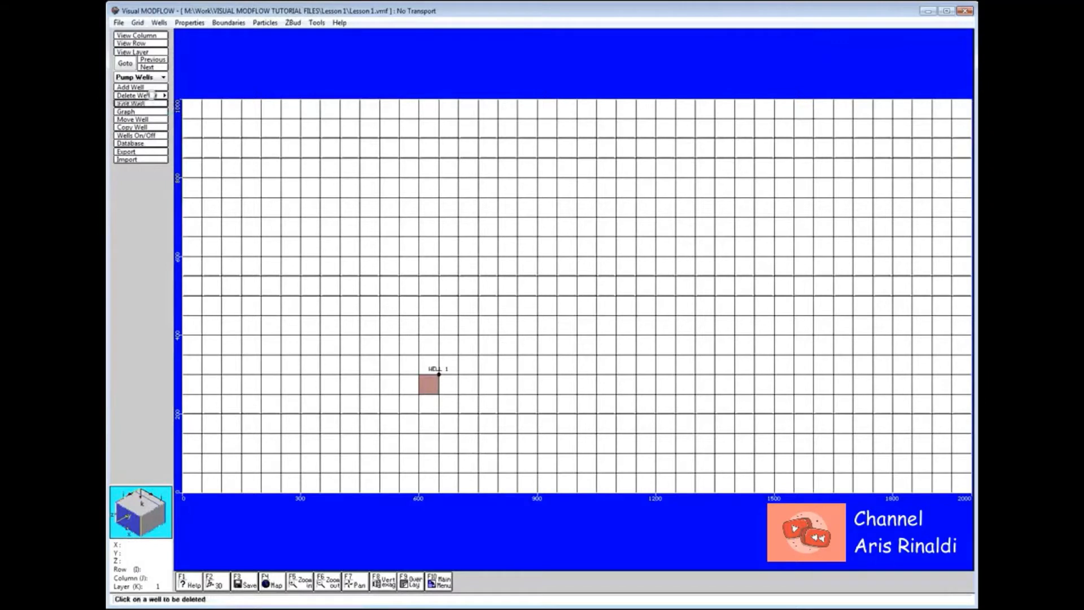
{"action": "left_click", "coordinate": [153, 95]}
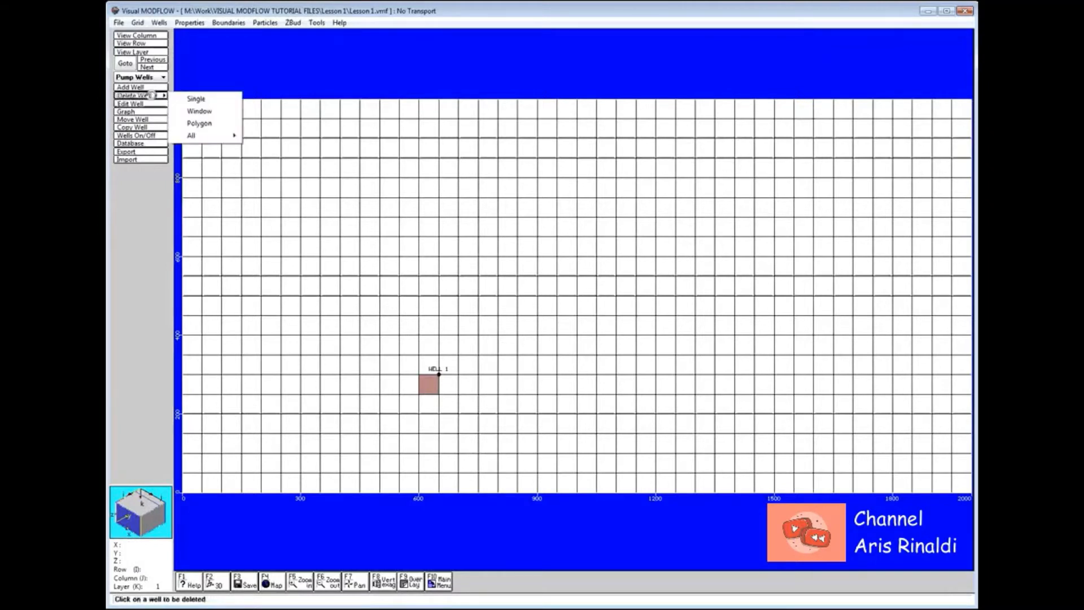
{"action": "left_click", "coordinate": [193, 100]}
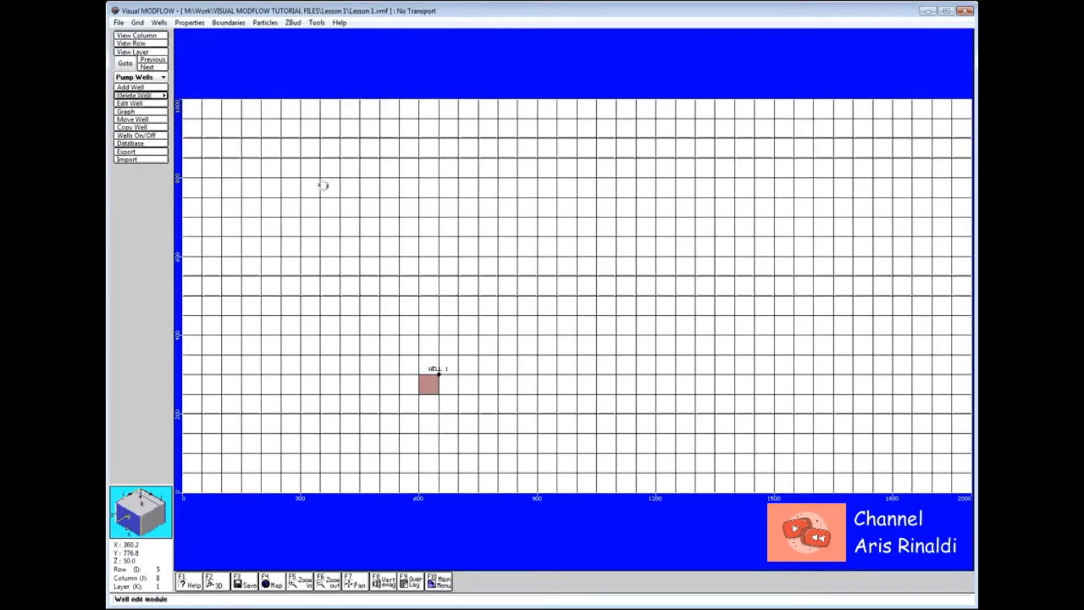
{"action": "left_click", "coordinate": [438, 373]}
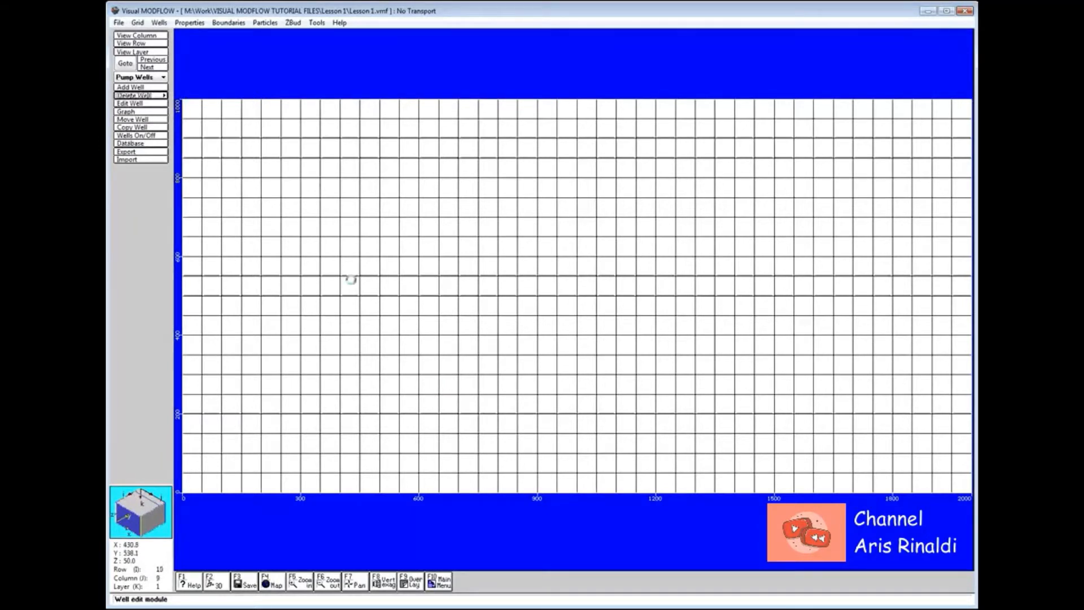
- Add a new pumping well named WELL 1 at model coordinates X 650 and Y 300
{"action": "left_click", "coordinate": [154, 87]}
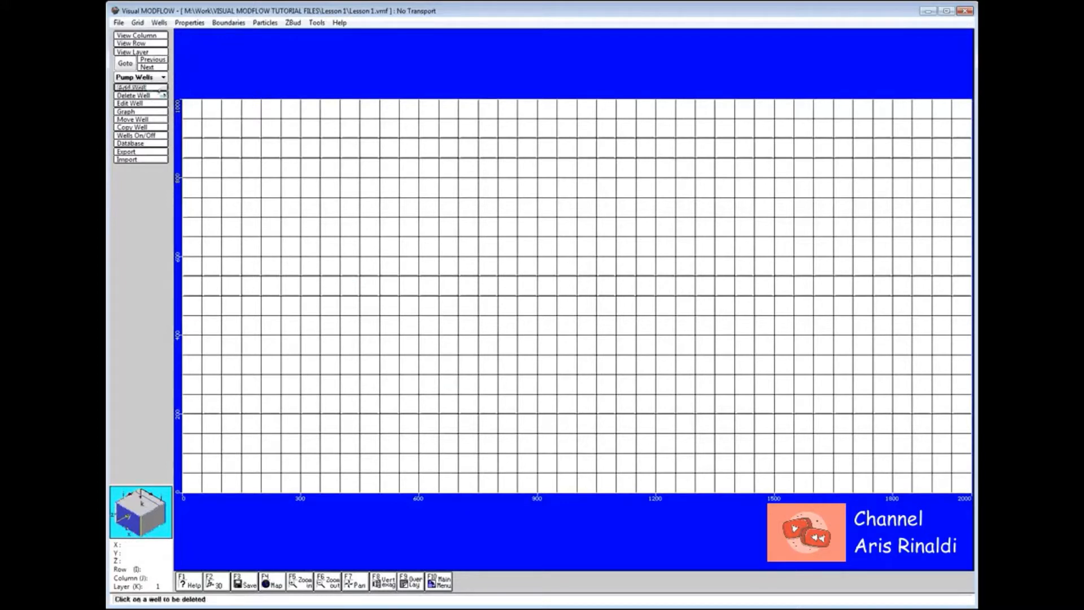
{"action": "left_click", "coordinate": [439, 355]}
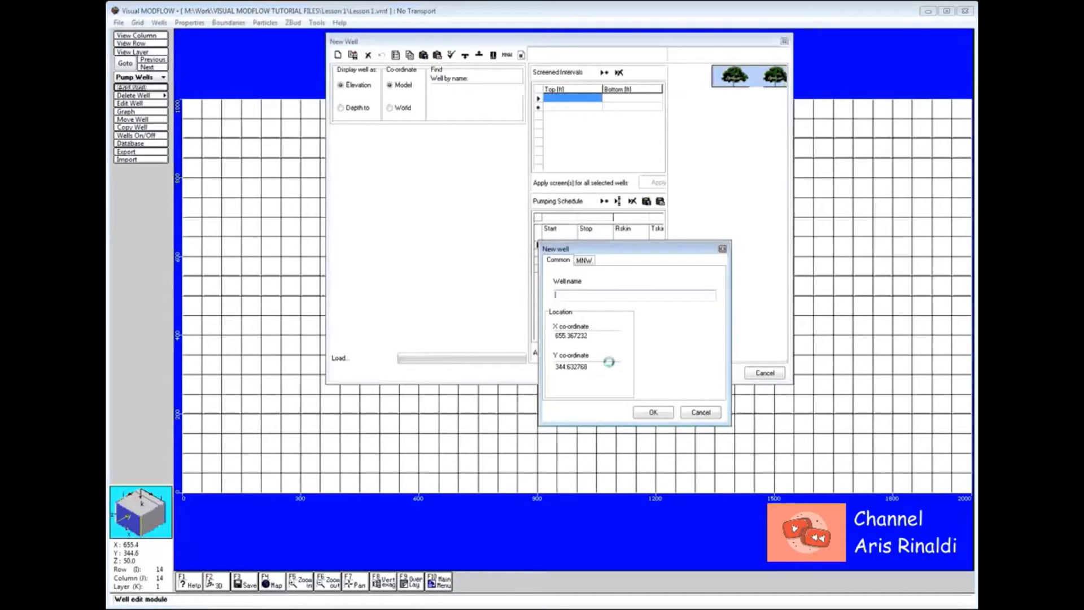
{"action": "type", "text": "WELL 1"}
{"action": "left_click_drag", "start_coordinate": [592, 335], "coordinate": [552, 335]}
{"action": "type", "text": "1500"}
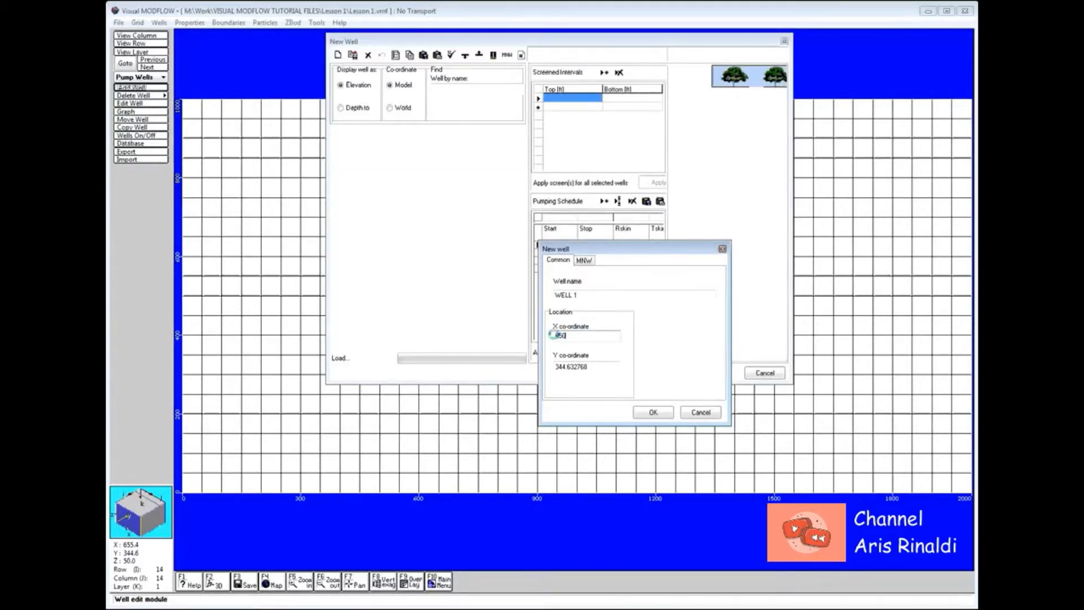
{"action": "left_click_drag", "start_coordinate": [591, 367], "coordinate": [547, 366]}
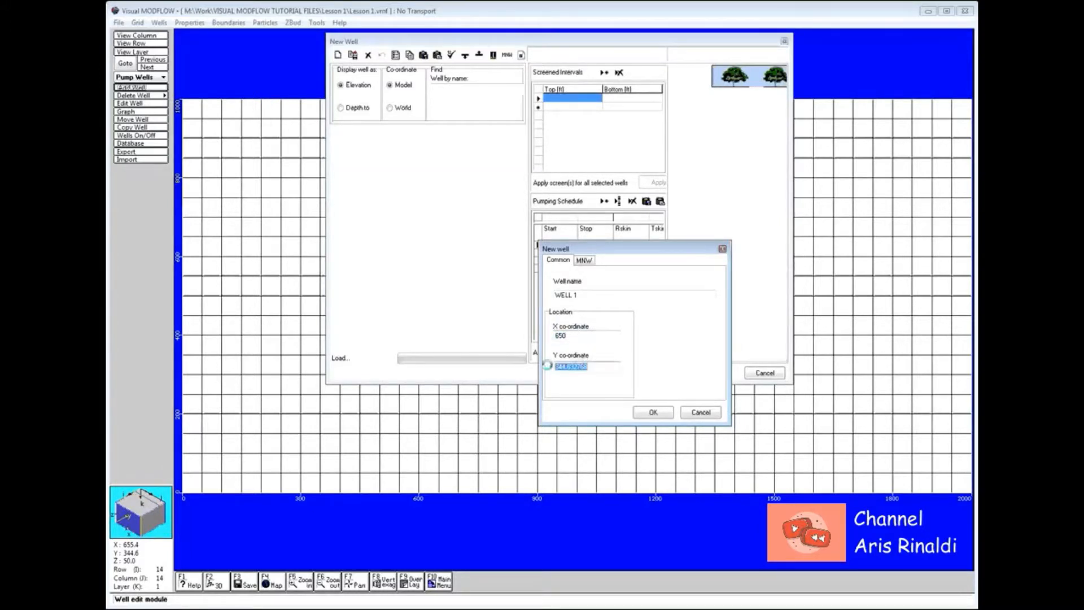
{"action": "type", "text": "300"}
{"action": "left_click", "coordinate": [654, 414]}
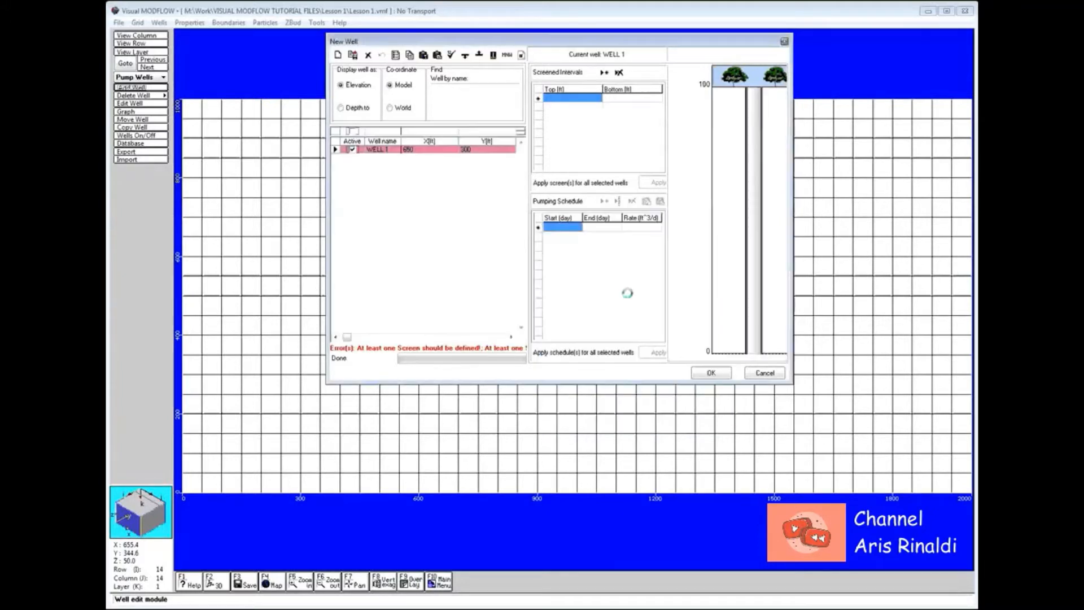
- Give the new WELL 1 a screened interval from 100 ft at the top to 0 ft at the bottom
{"action": "left_click", "coordinate": [577, 99]}
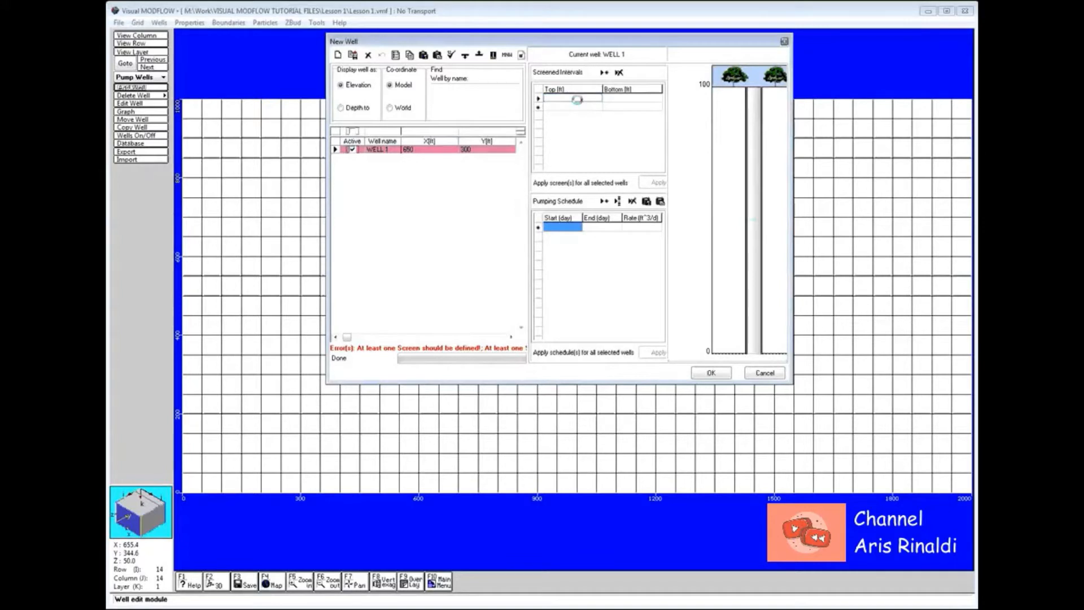
{"action": "type", "text": "100"}
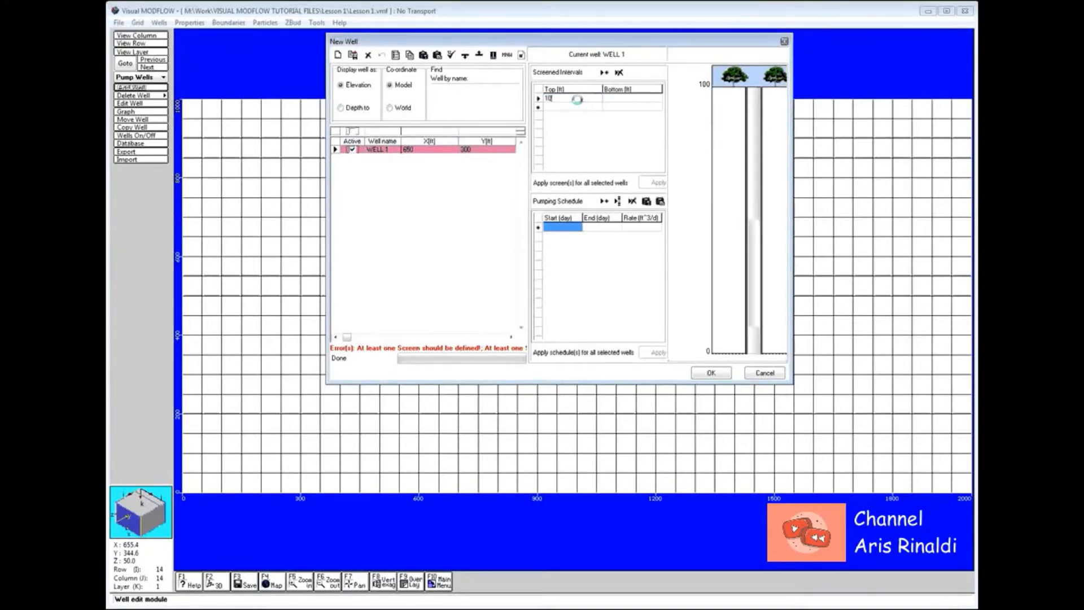
{"action": "left_click", "coordinate": [603, 97]}
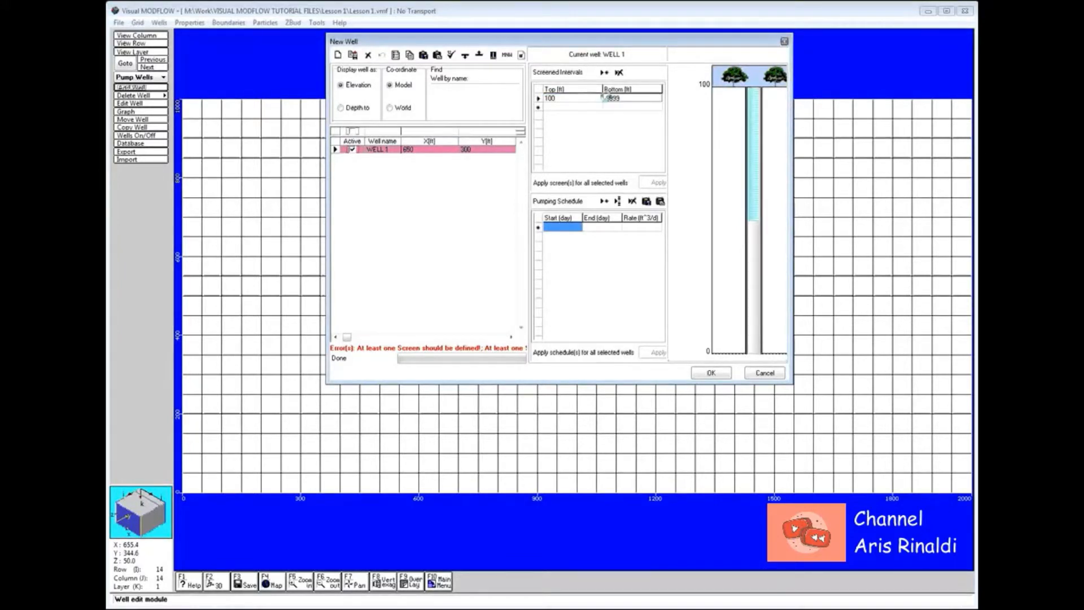
{"action": "type", "text": "0"}
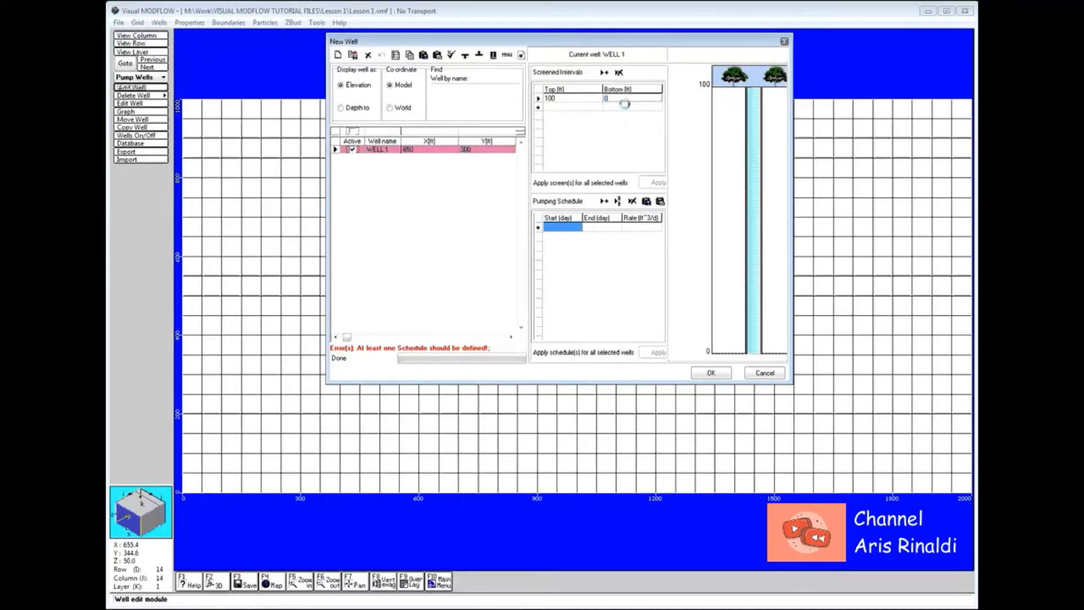
- Set the new well's pumping schedule to -200 ft^3/d from day 0 to day 1 and accept the well
{"action": "left_click", "coordinate": [564, 226]}
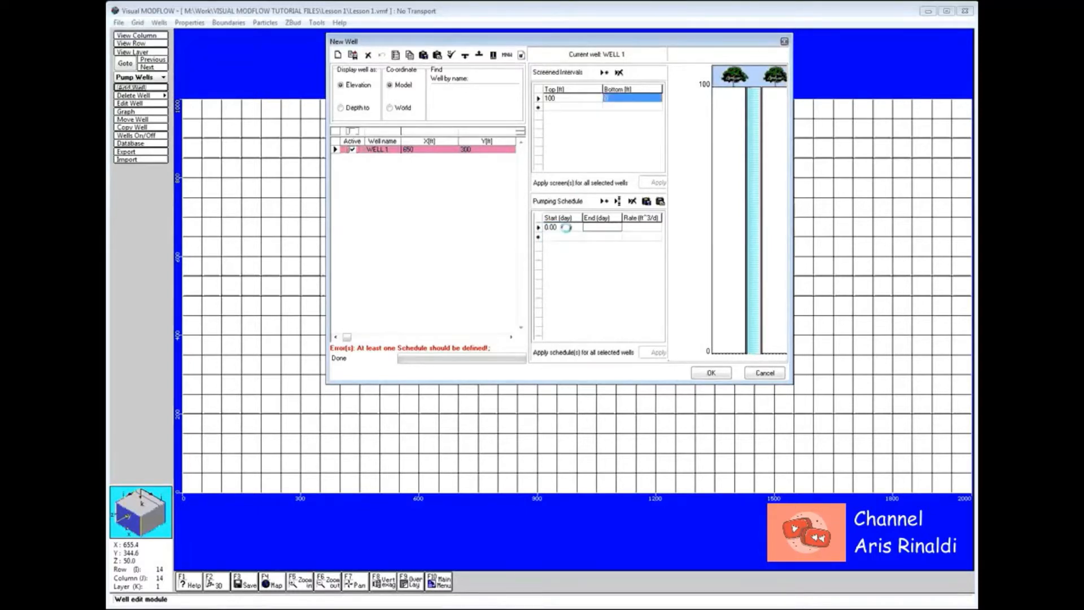
{"action": "type", "text": "1"}
{"action": "left_click", "coordinate": [631, 227]}
{"action": "type", "text": "-300"}
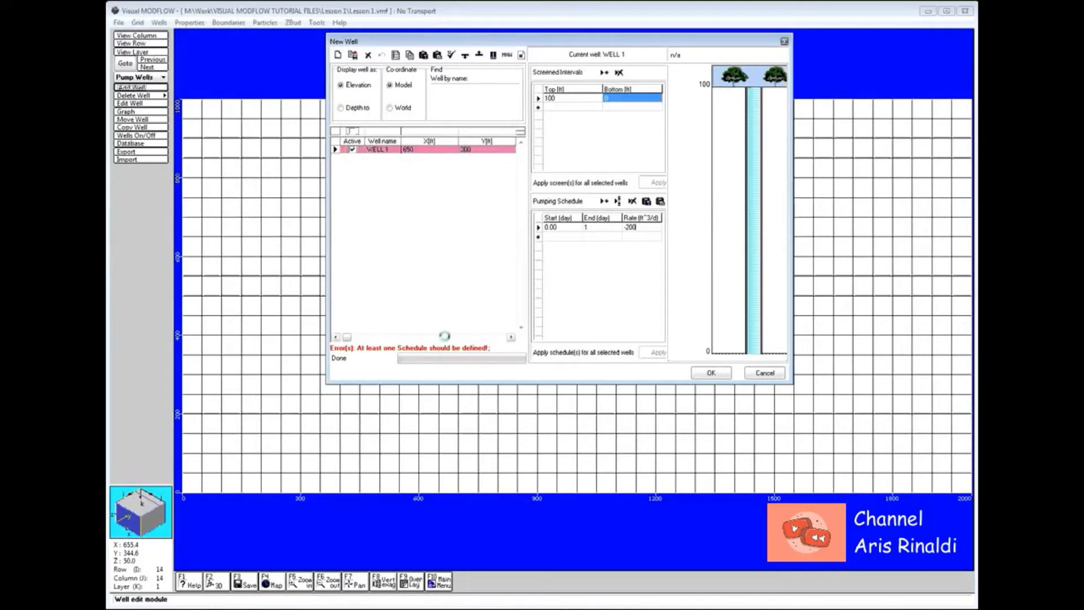
{"action": "left_click", "coordinate": [711, 373]}
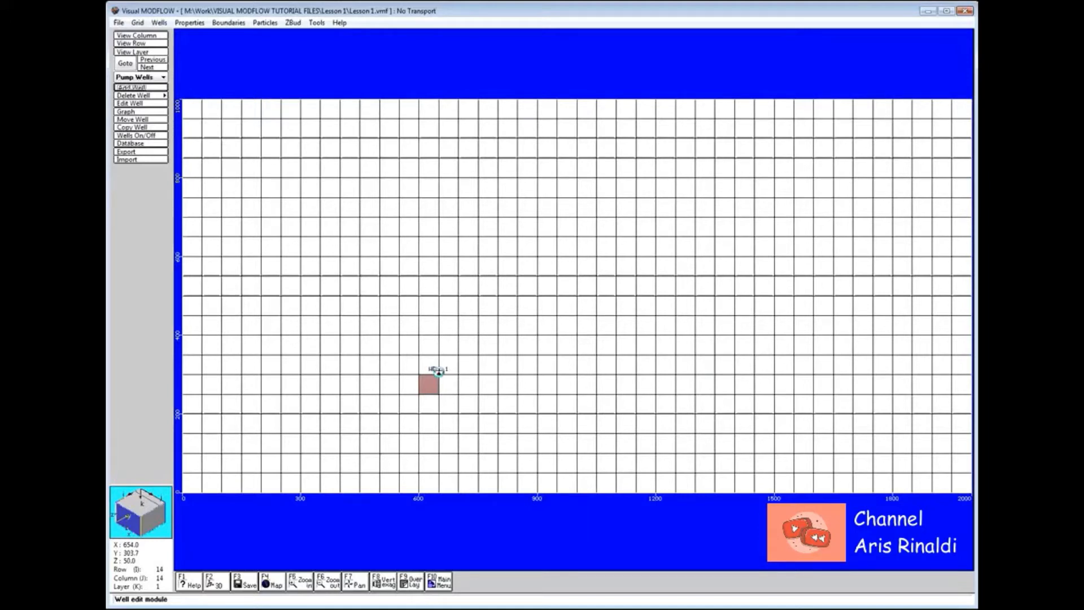
- Save the well data on leaving the input module, and translate and run the model with MODFLOW 2000
{"action": "left_click", "coordinate": [440, 581]}
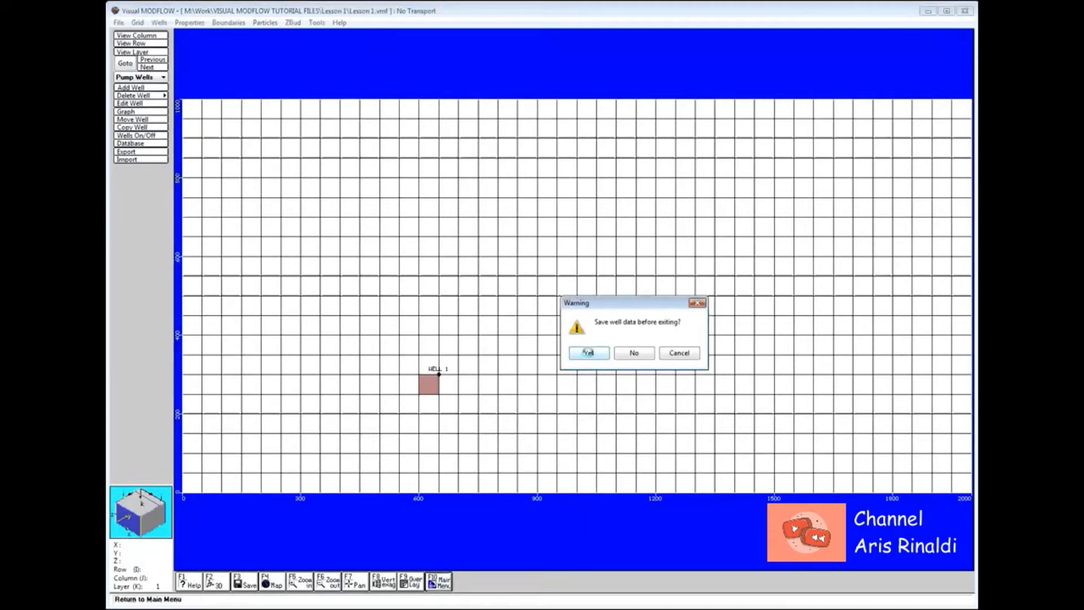
{"action": "left_click", "coordinate": [587, 352]}
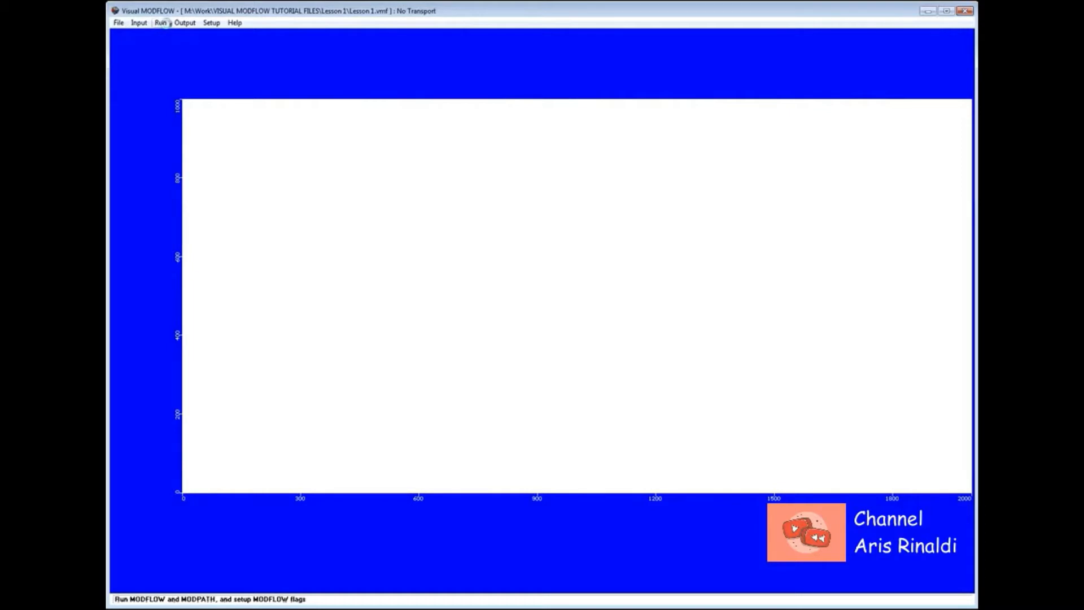
{"action": "left_click", "coordinate": [163, 23]}
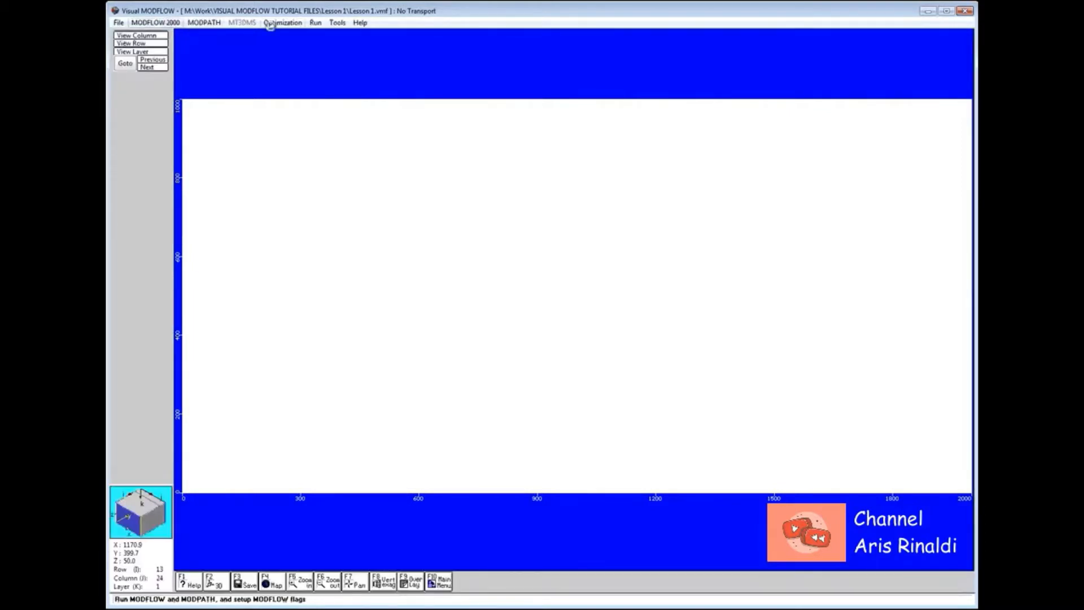
{"action": "left_click", "coordinate": [316, 23]}
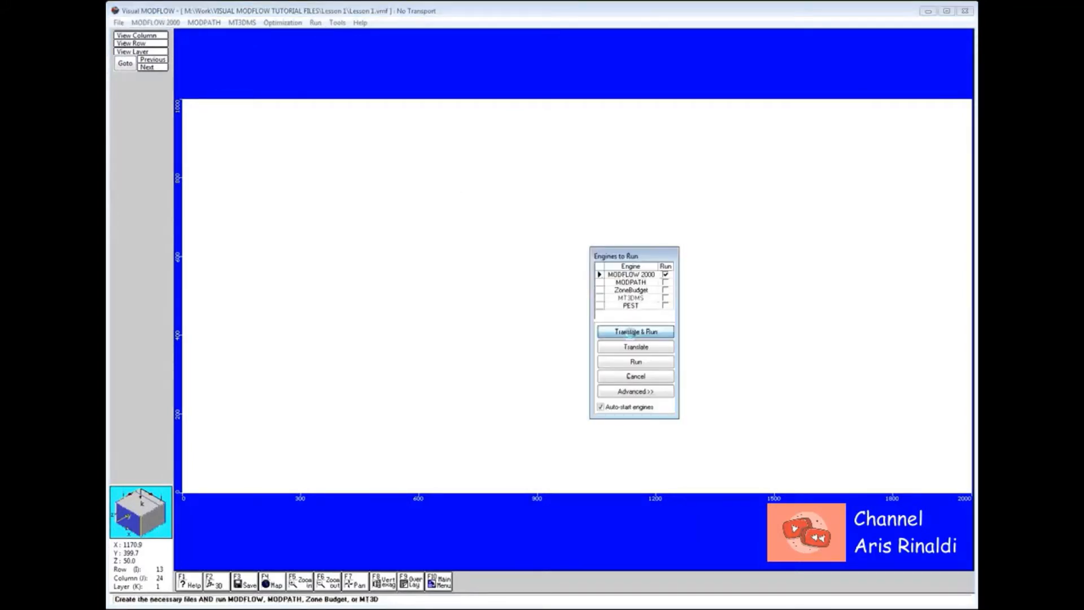
{"action": "left_click", "coordinate": [630, 331]}
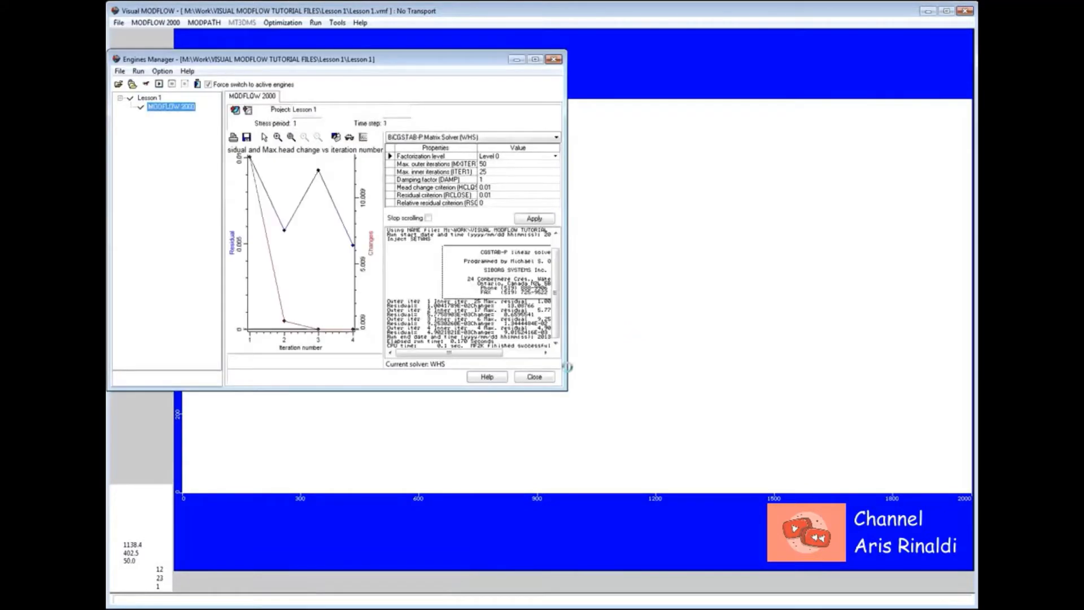
{"action": "left_click", "coordinate": [530, 377]}
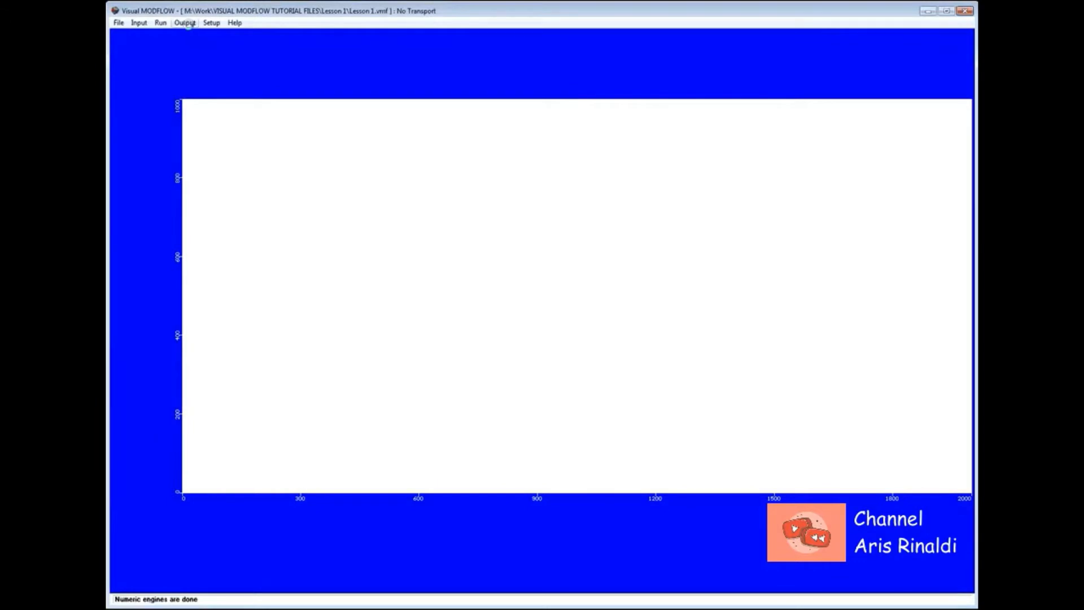
- Examine the head contours and flow arrows of the model output, up close around WELL 1
{"action": "left_click", "coordinate": [185, 22]}
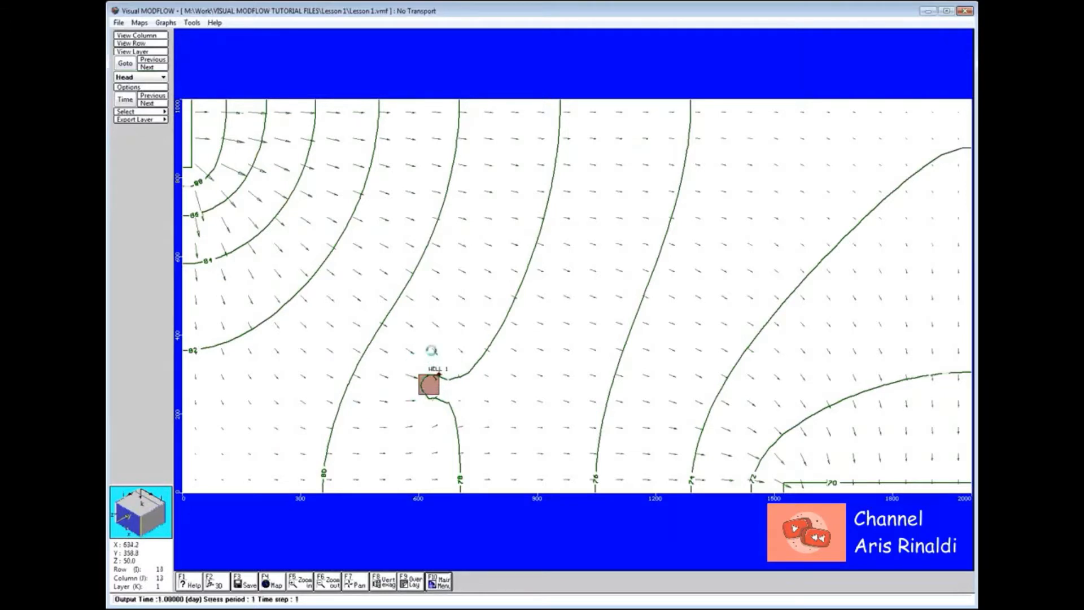
{"action": "left_click", "coordinate": [302, 580]}
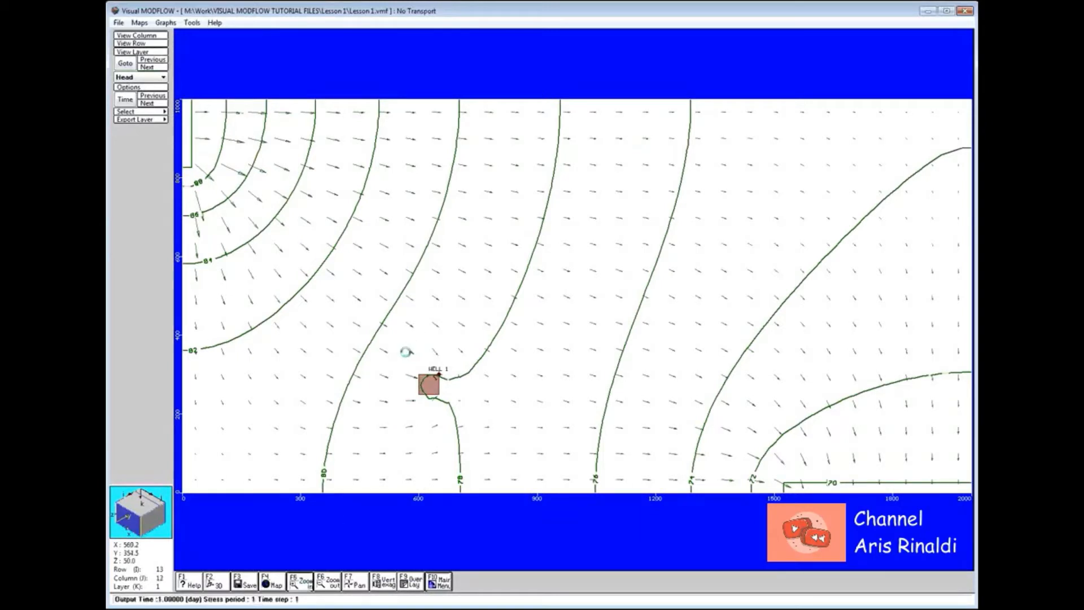
{"action": "left_click", "coordinate": [468, 429]}
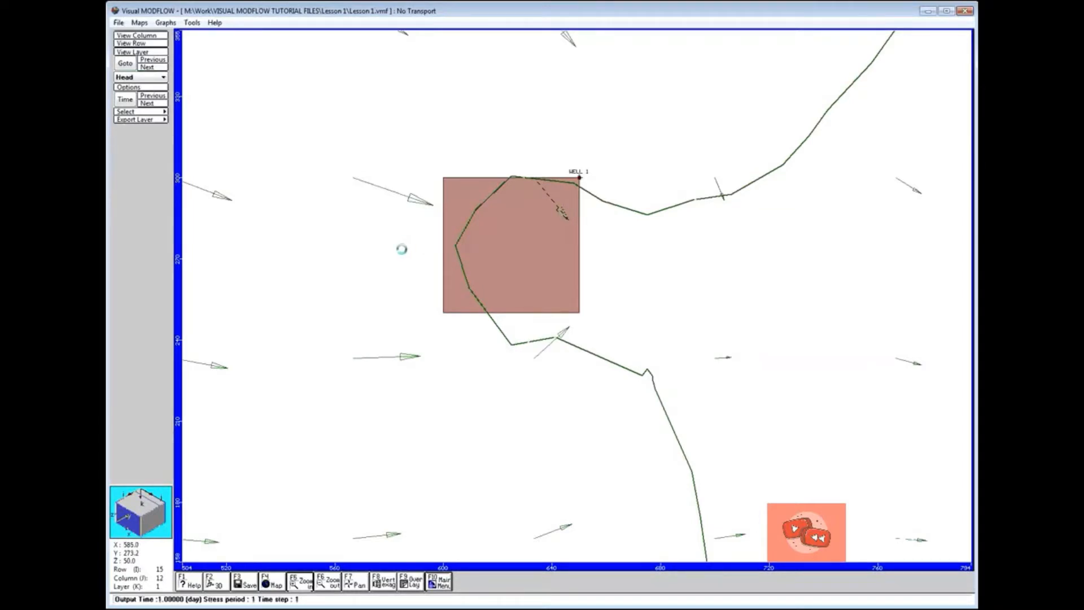
{"action": "left_click", "coordinate": [328, 581]}
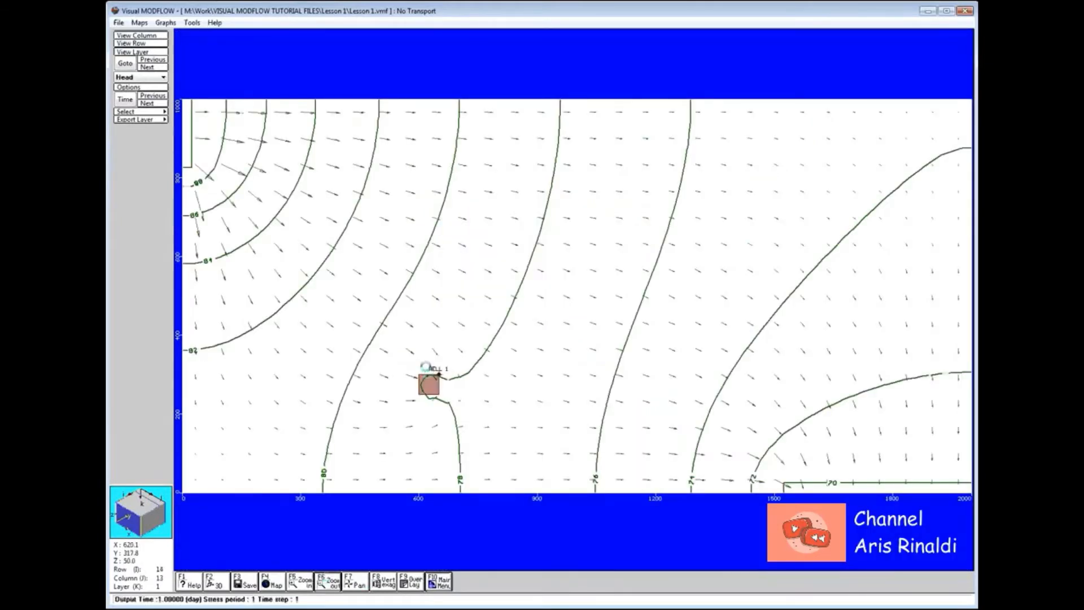
- Add four custom head contours on both sides of WELL 1 in the output map
{"action": "right_click", "coordinate": [422, 359]}
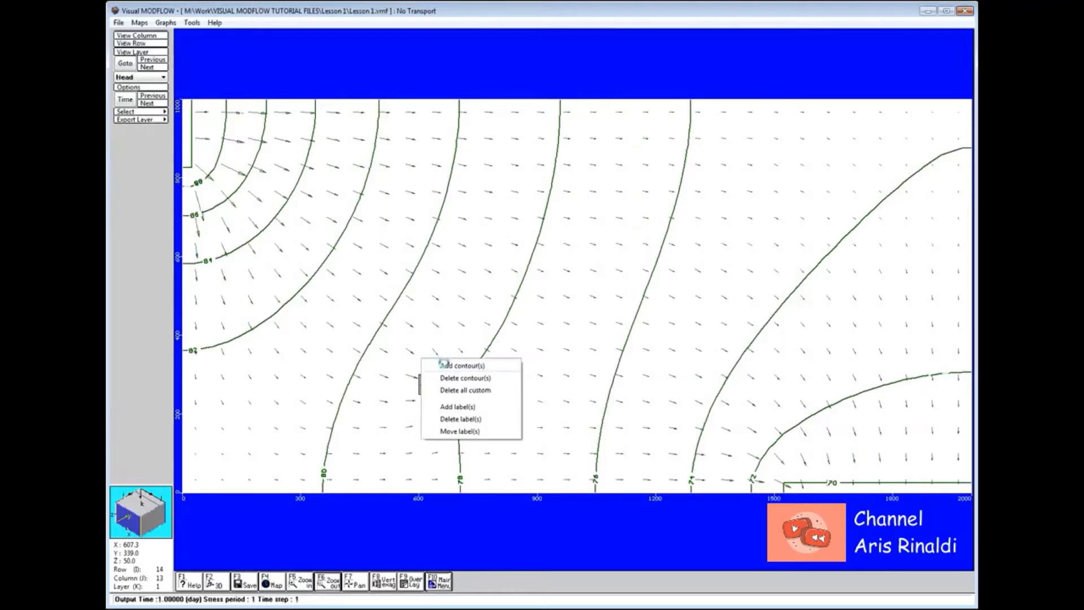
{"action": "left_click", "coordinate": [443, 364]}
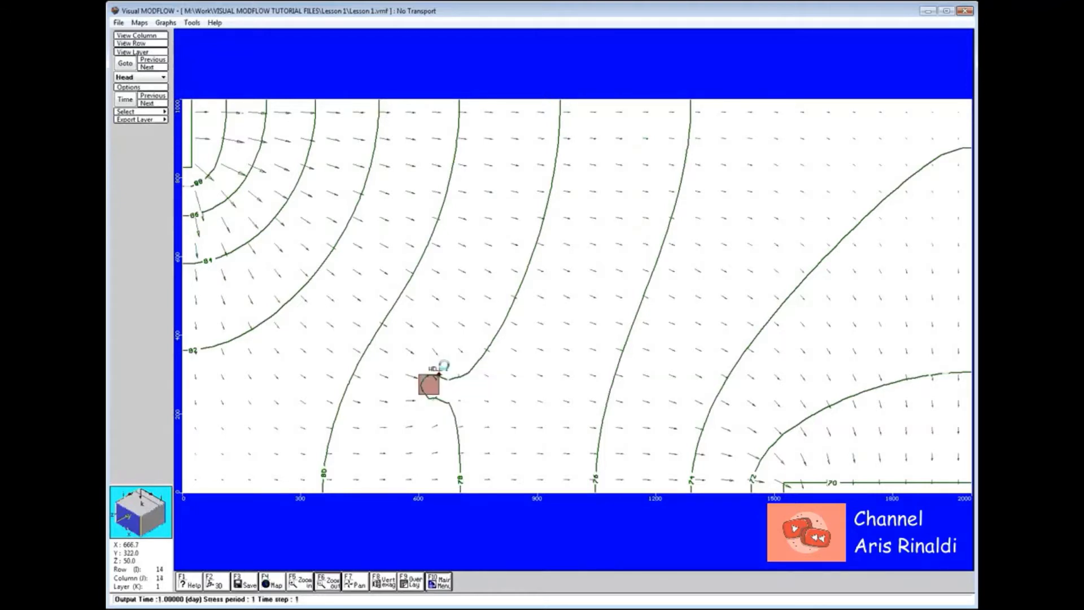
{"action": "left_click", "coordinate": [406, 363]}
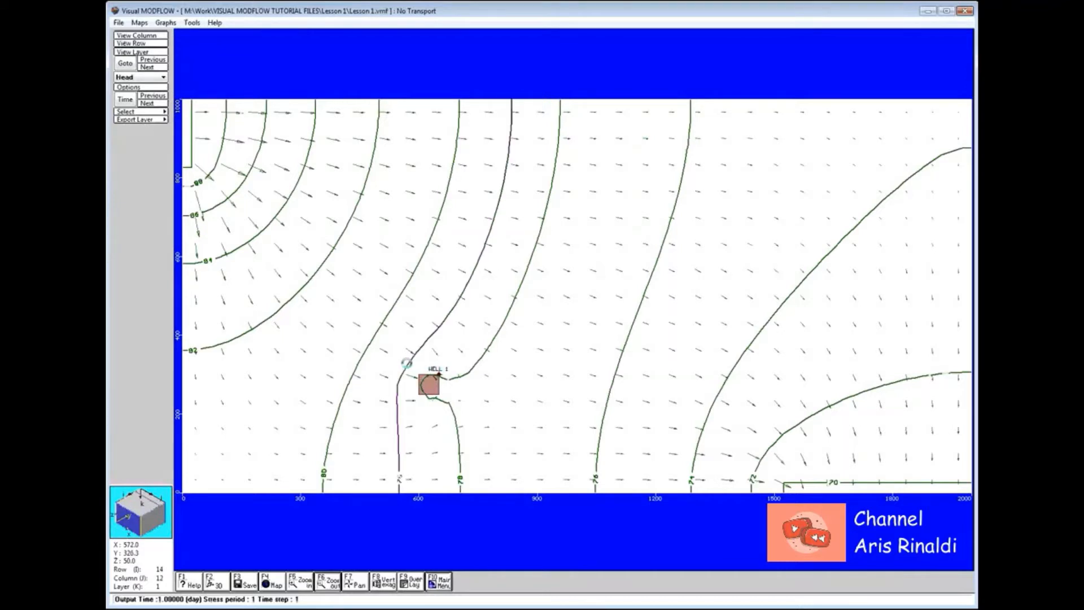
{"action": "left_click", "coordinate": [505, 381]}
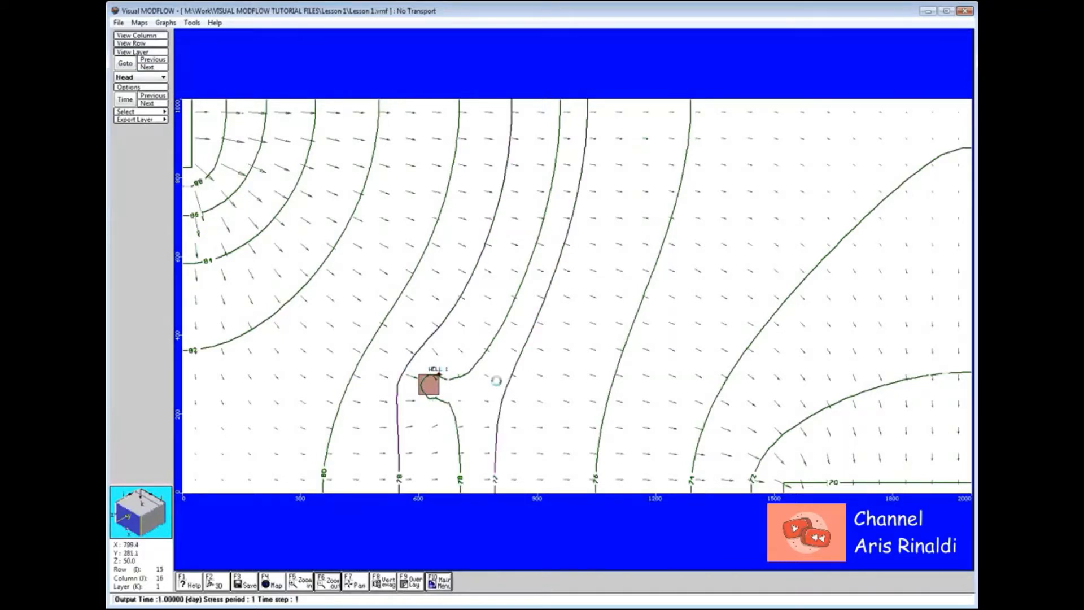
{"action": "left_click", "coordinate": [482, 381]}
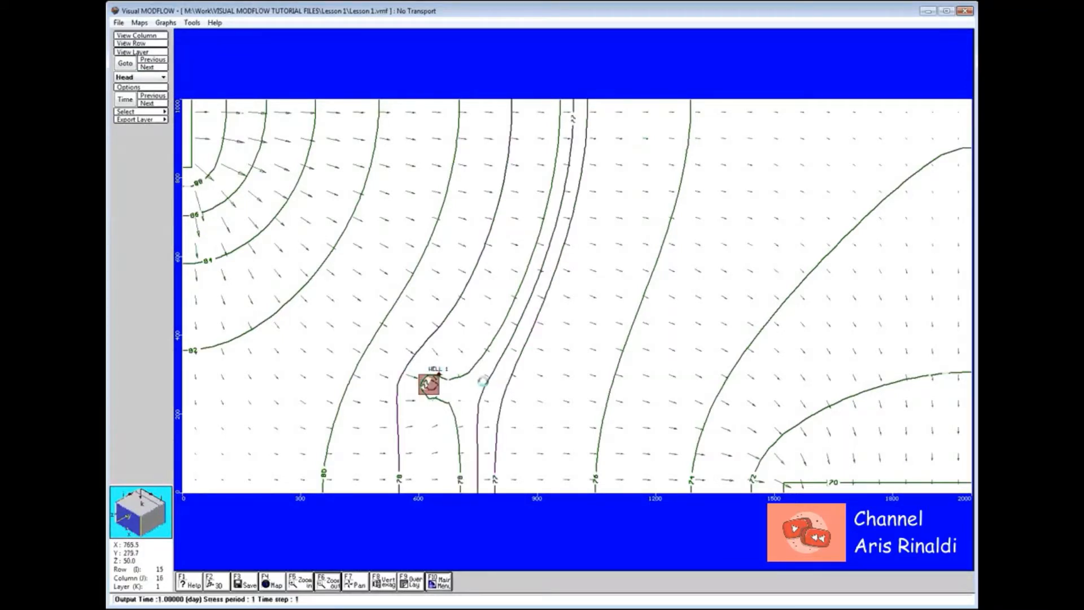
{"action": "left_click", "coordinate": [457, 352]}
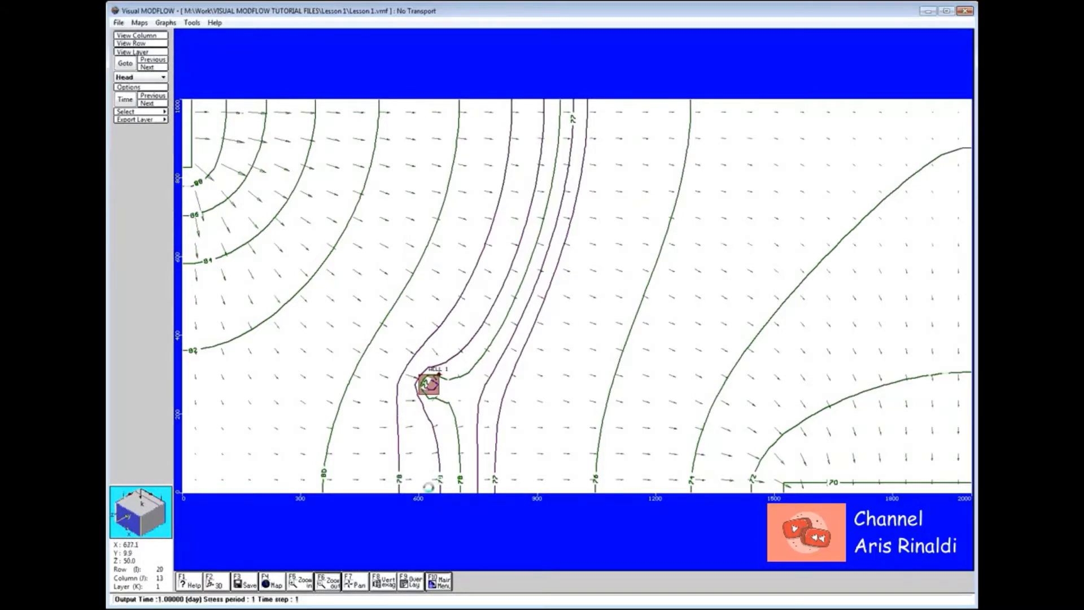
- Set the head contour labels to one decimal place
{"action": "left_click", "coordinate": [129, 86]}
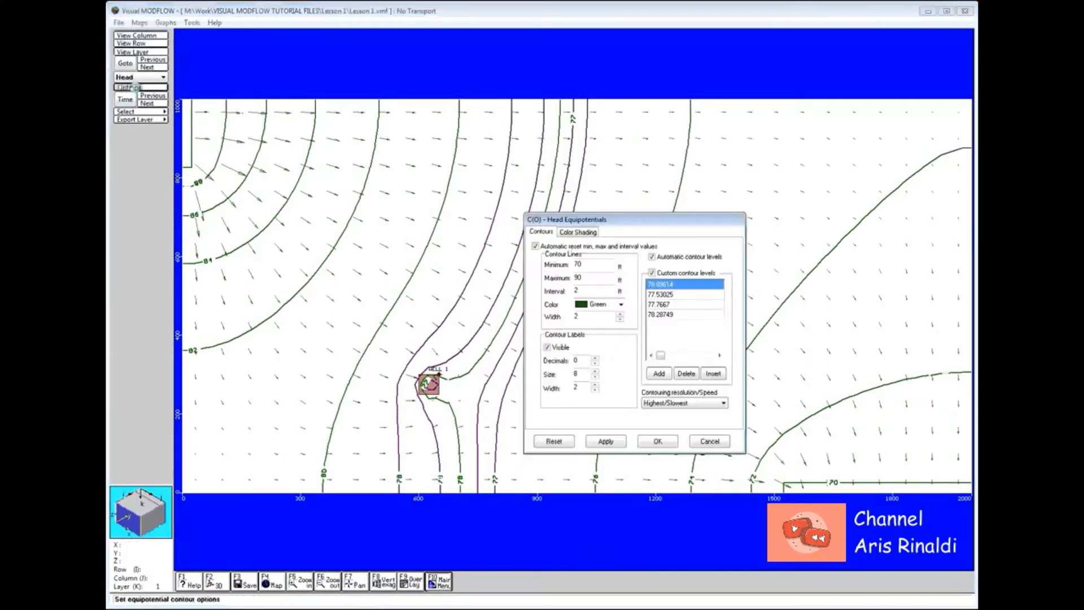
{"action": "left_click", "coordinate": [594, 357]}
{"action": "left_click", "coordinate": [656, 439]}
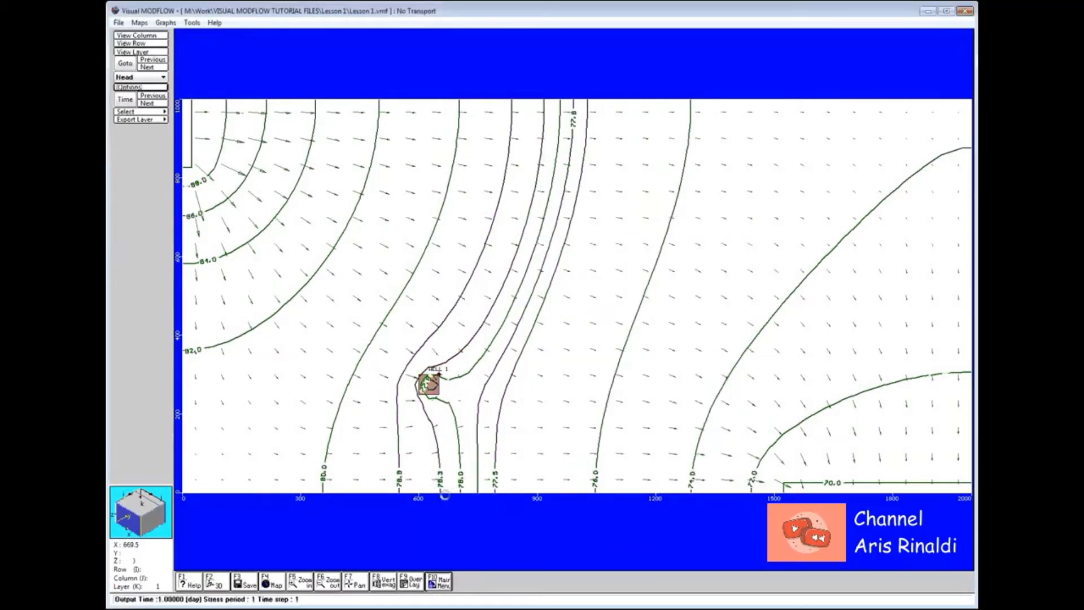
- Delete the four custom head contours around WELL 1 one by one
{"action": "right_click", "coordinate": [552, 332]}
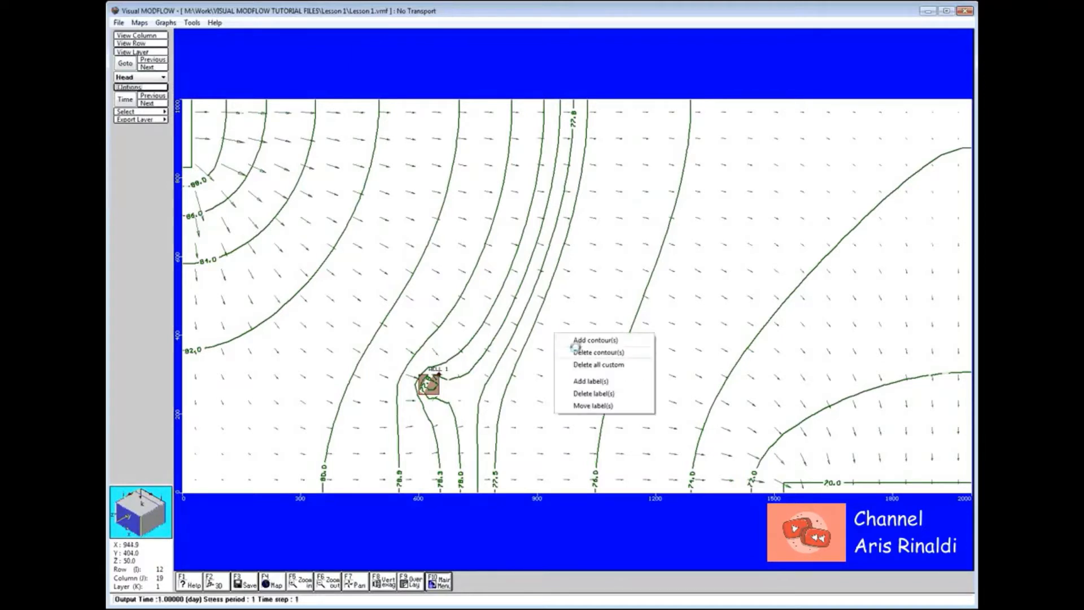
{"action": "left_click", "coordinate": [575, 347]}
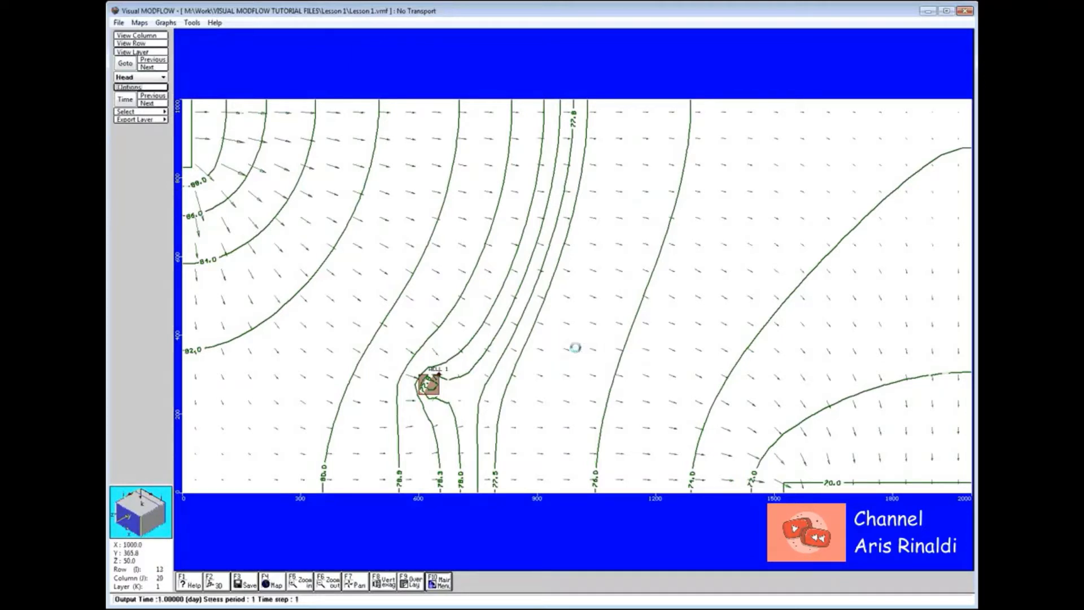
{"action": "left_click", "coordinate": [526, 341]}
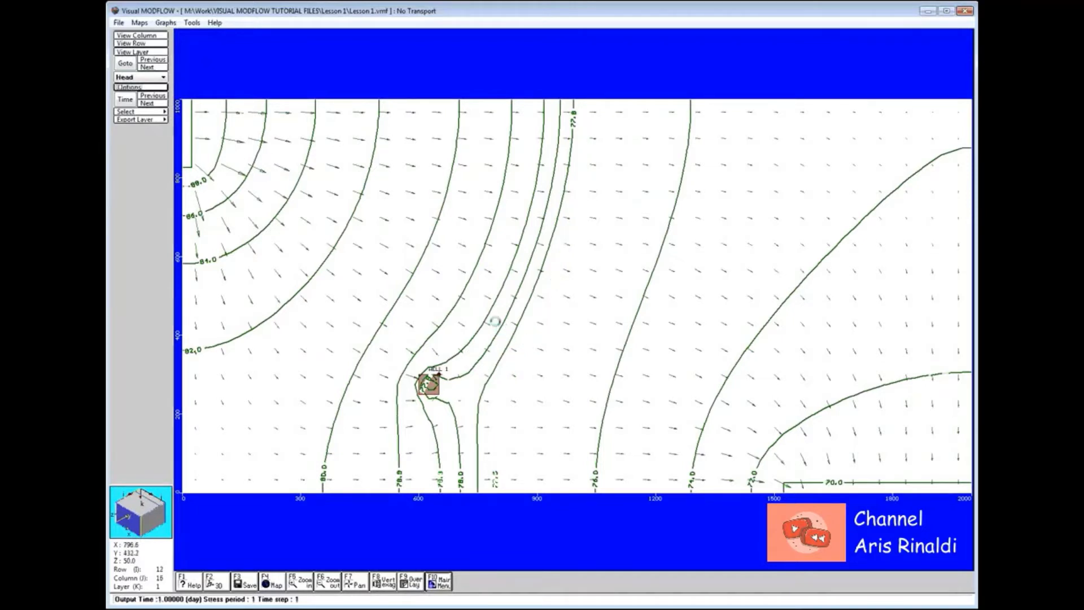
{"action": "left_click", "coordinate": [481, 316]}
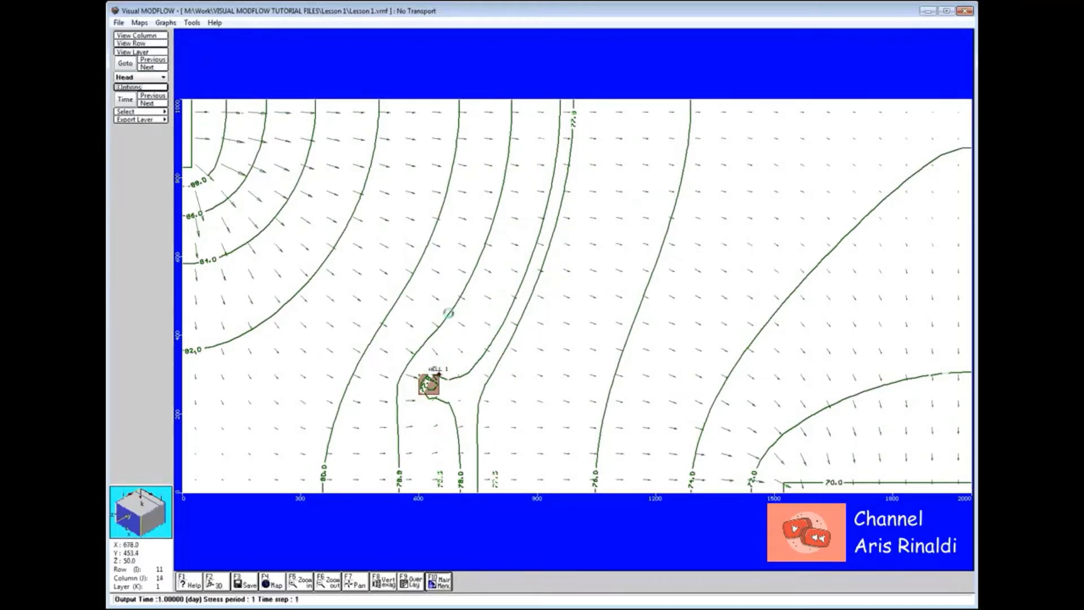
{"action": "left_click", "coordinate": [448, 313]}
{"action": "left_click", "coordinate": [510, 339]}
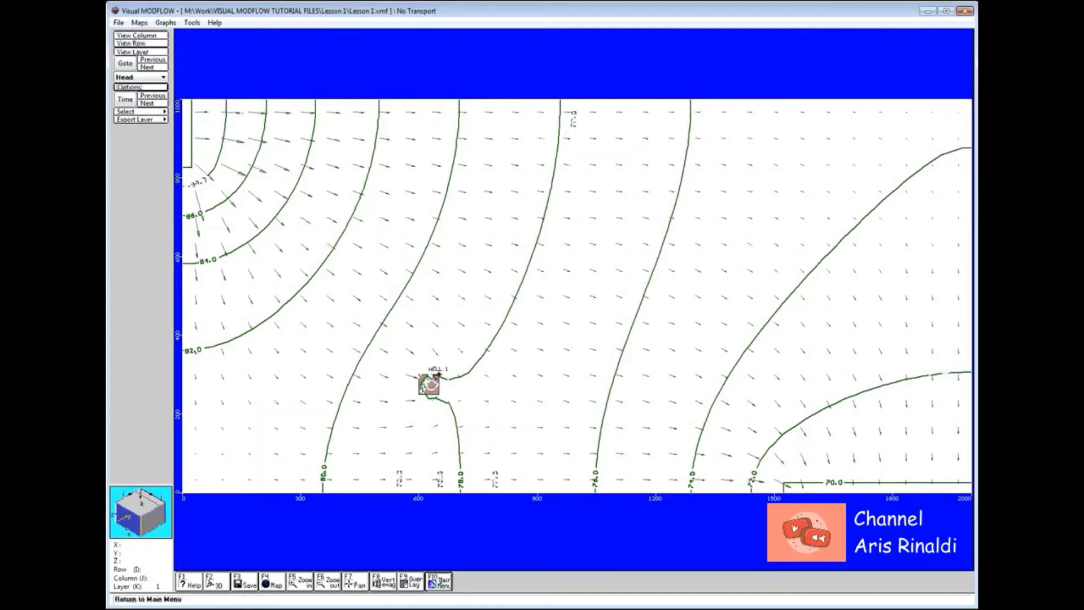
- Change the pumping rate of WELL 1 in its pumping schedule to -2000 ft^3/d
{"action": "left_click", "coordinate": [439, 582]}
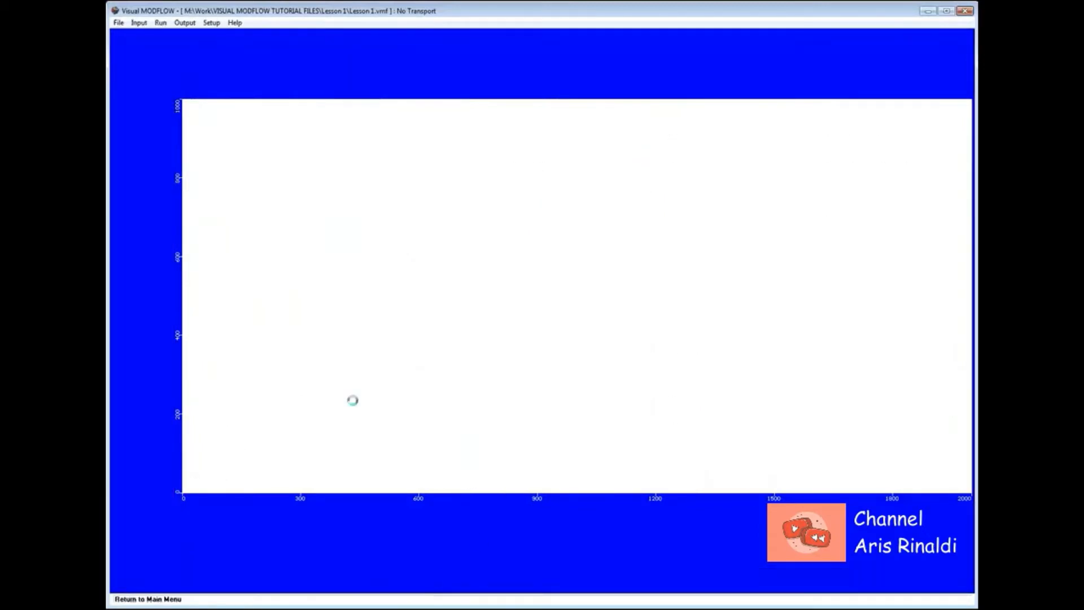
{"action": "left_click", "coordinate": [139, 23]}
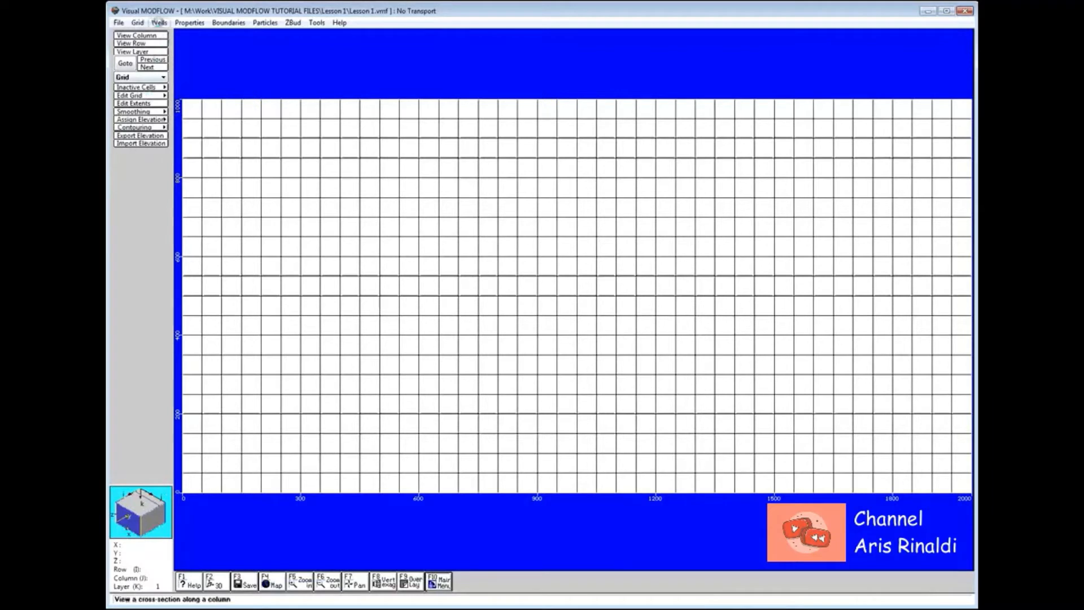
{"action": "left_click", "coordinate": [159, 22]}
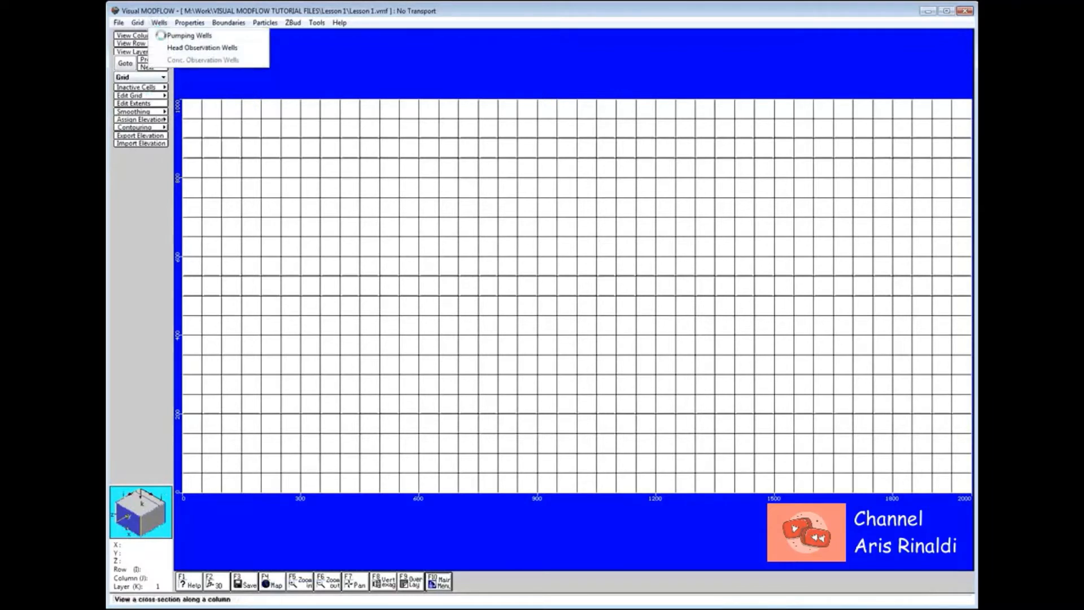
{"action": "left_click", "coordinate": [163, 34]}
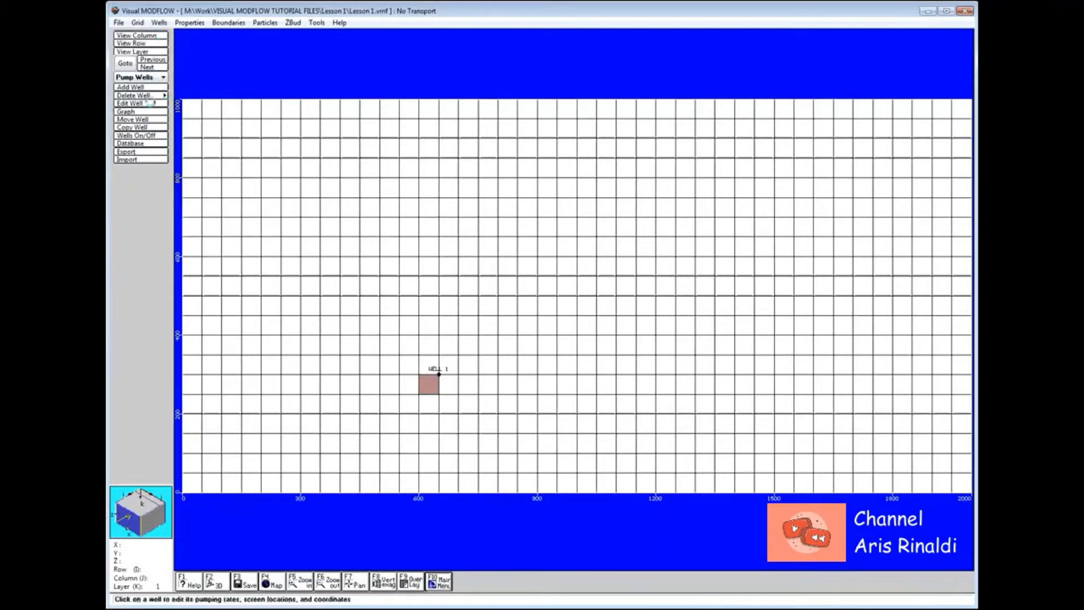
{"action": "left_click", "coordinate": [148, 103]}
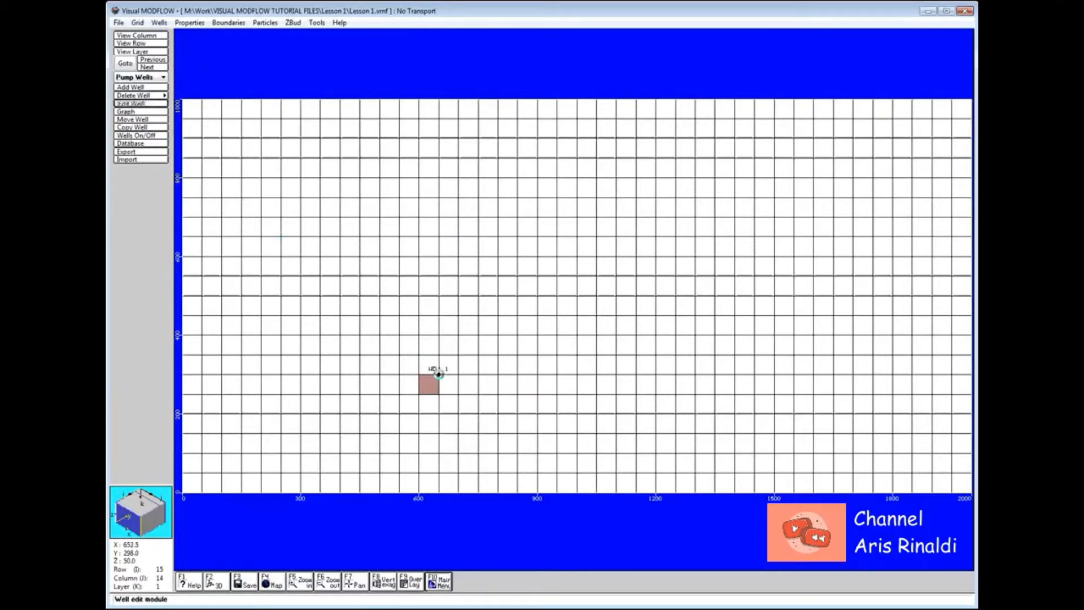
{"action": "left_click", "coordinate": [438, 374]}
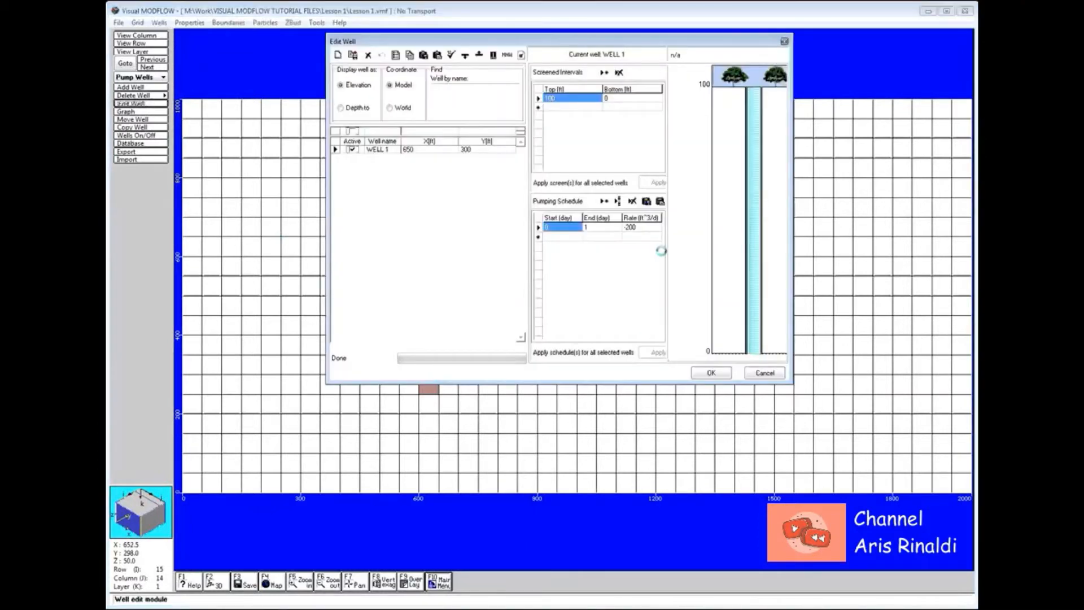
{"action": "left_click", "coordinate": [638, 227]}
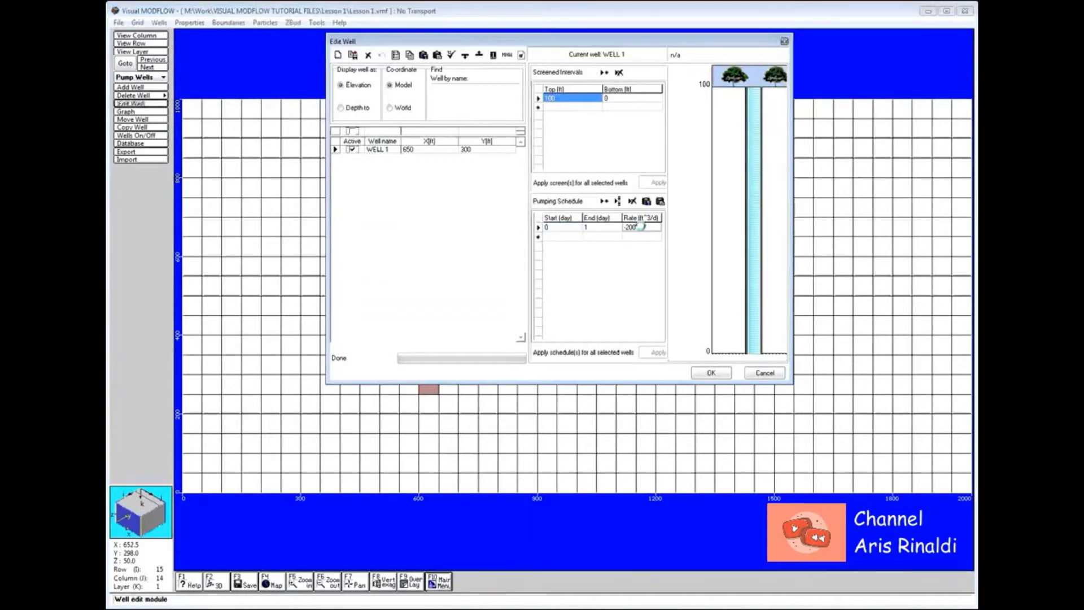
{"action": "left_click", "coordinate": [640, 226]}
{"action": "left_click", "coordinate": [706, 373]}
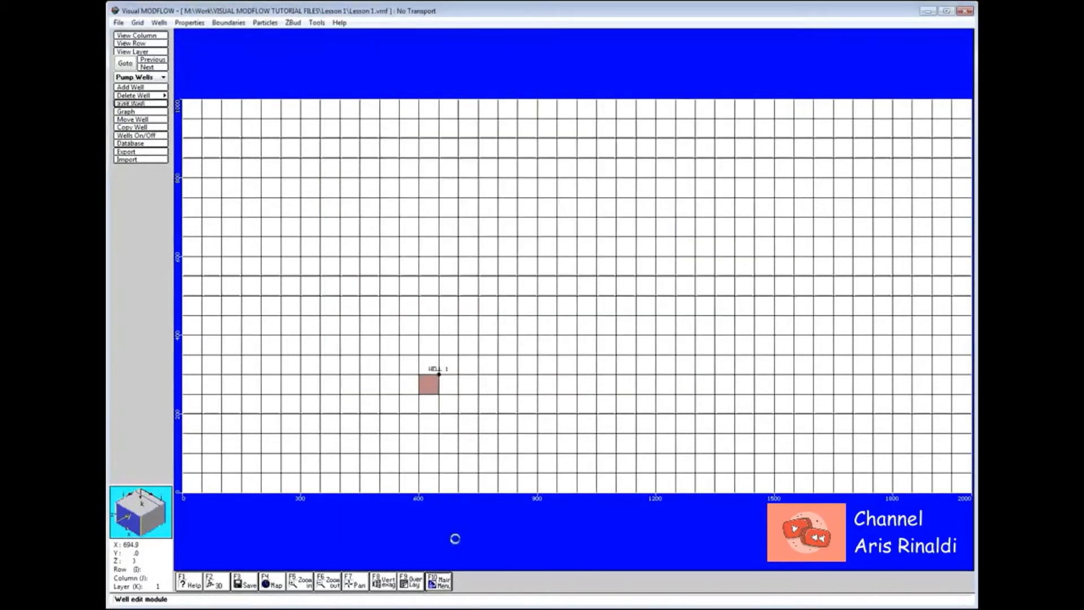
- Translate and run the model with the MODFLOW 2000 engine using the updated pumping rate, and close the engine manager
{"action": "left_click", "coordinate": [440, 582]}
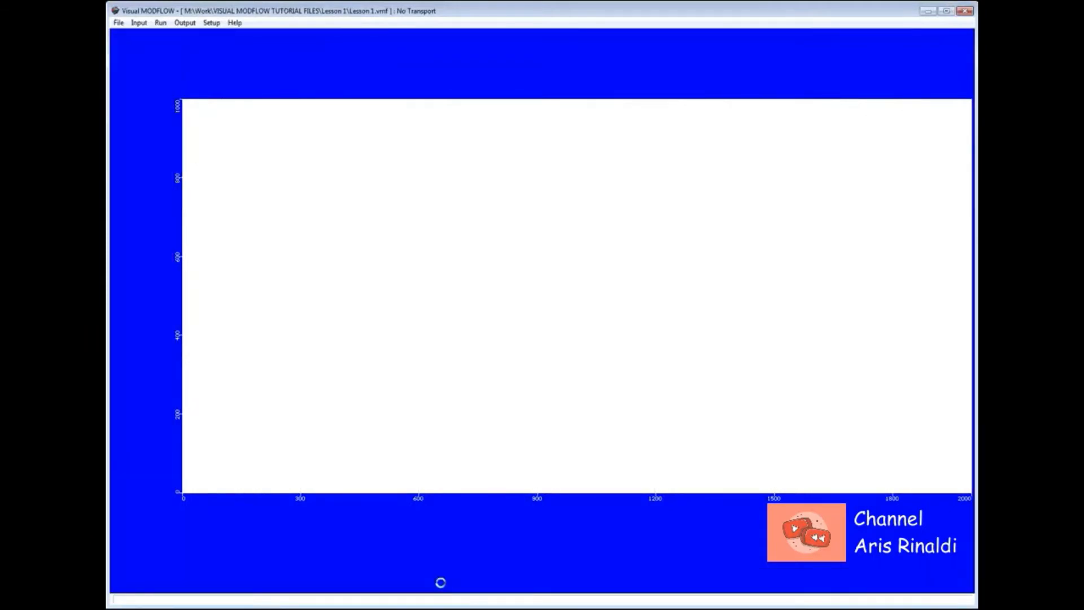
{"action": "left_click", "coordinate": [161, 23]}
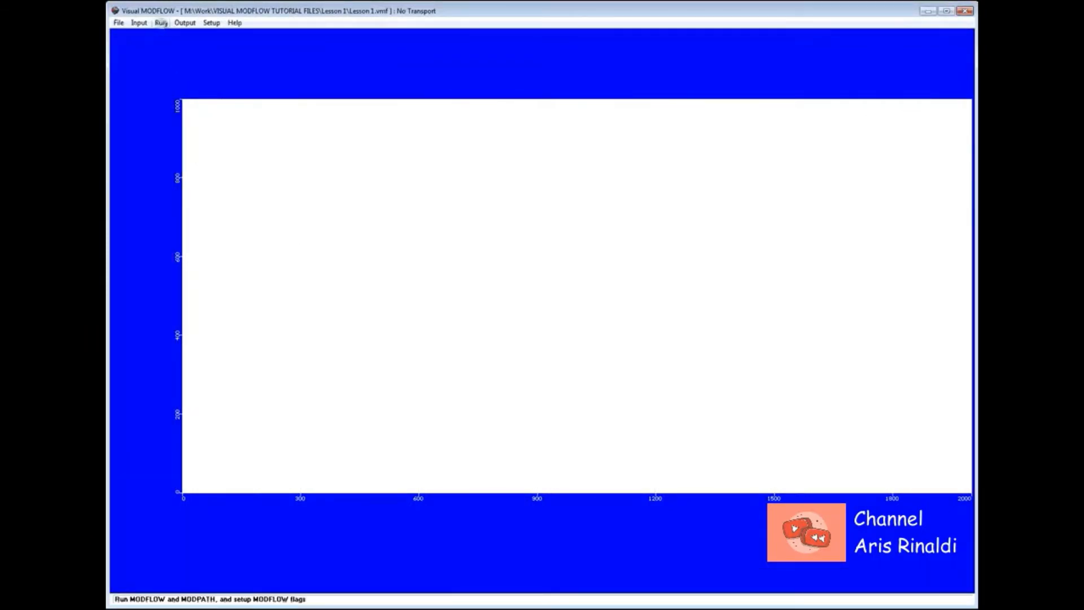
{"action": "left_click", "coordinate": [315, 23]}
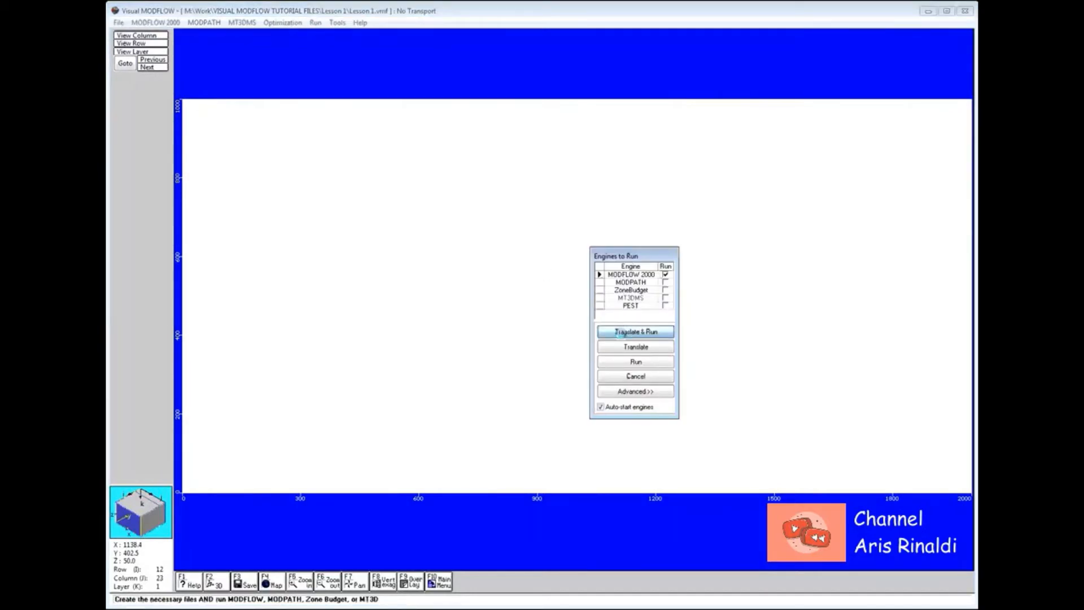
{"action": "left_click", "coordinate": [624, 332]}
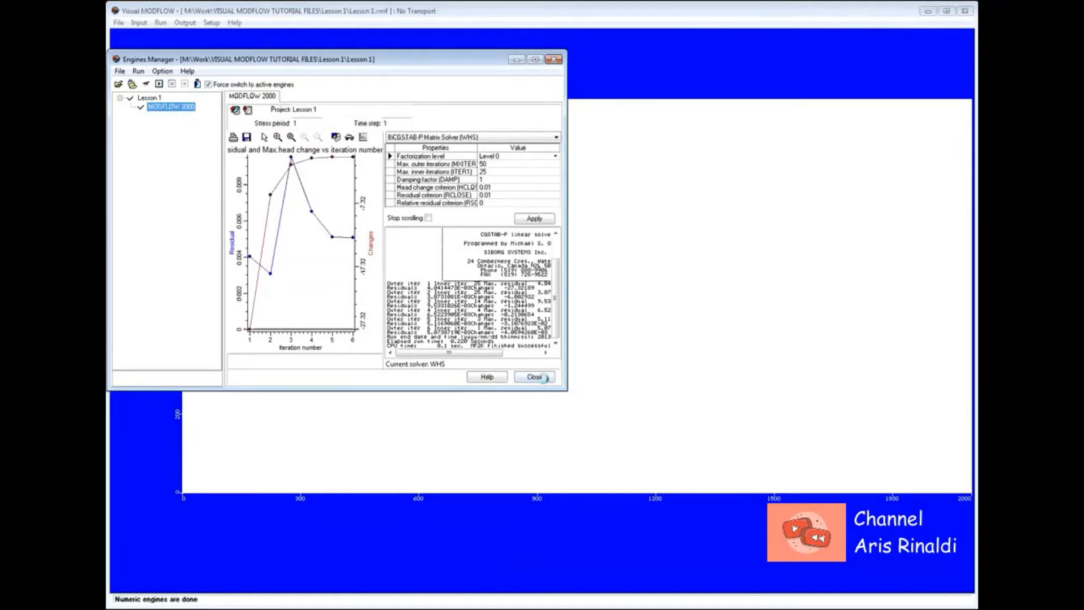
{"action": "left_click", "coordinate": [535, 377]}
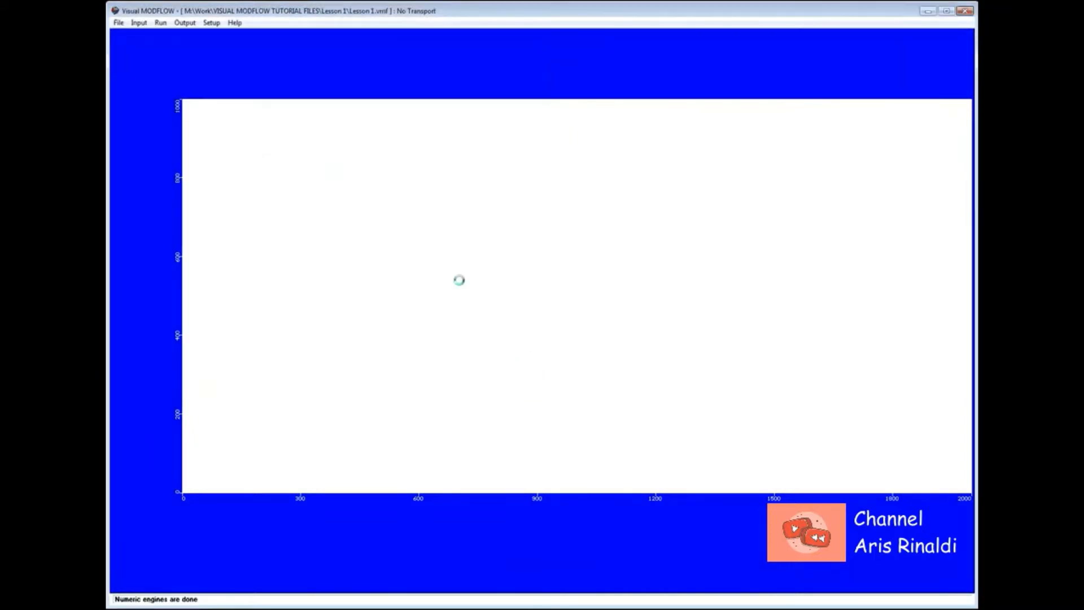
- Examine the head contours and flow arrows in the new output map, up close around WELL 1
{"action": "left_click", "coordinate": [183, 22]}
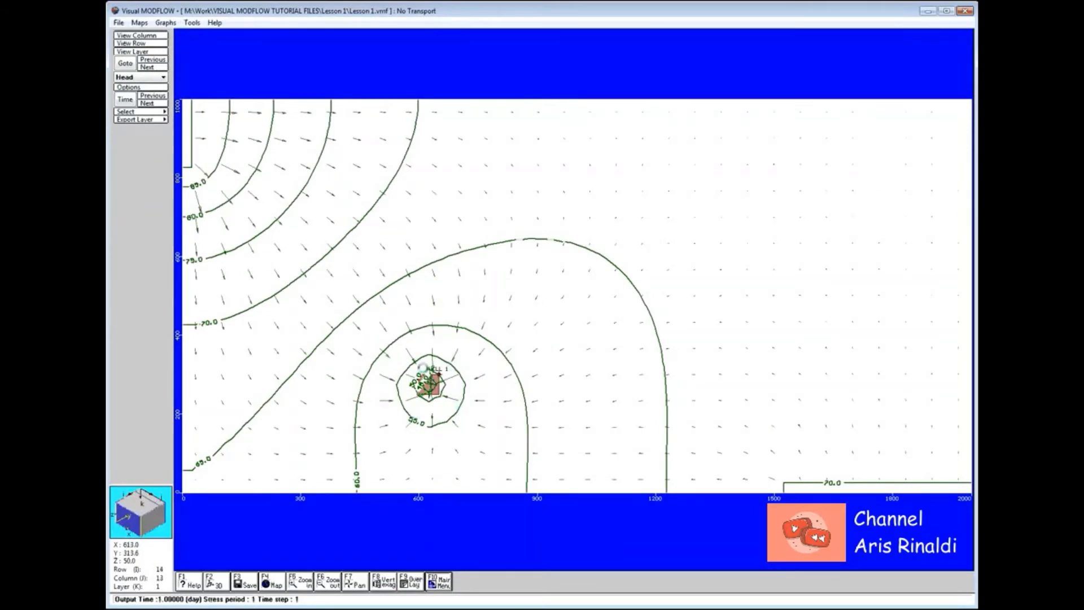
{"action": "left_click", "coordinate": [302, 581]}
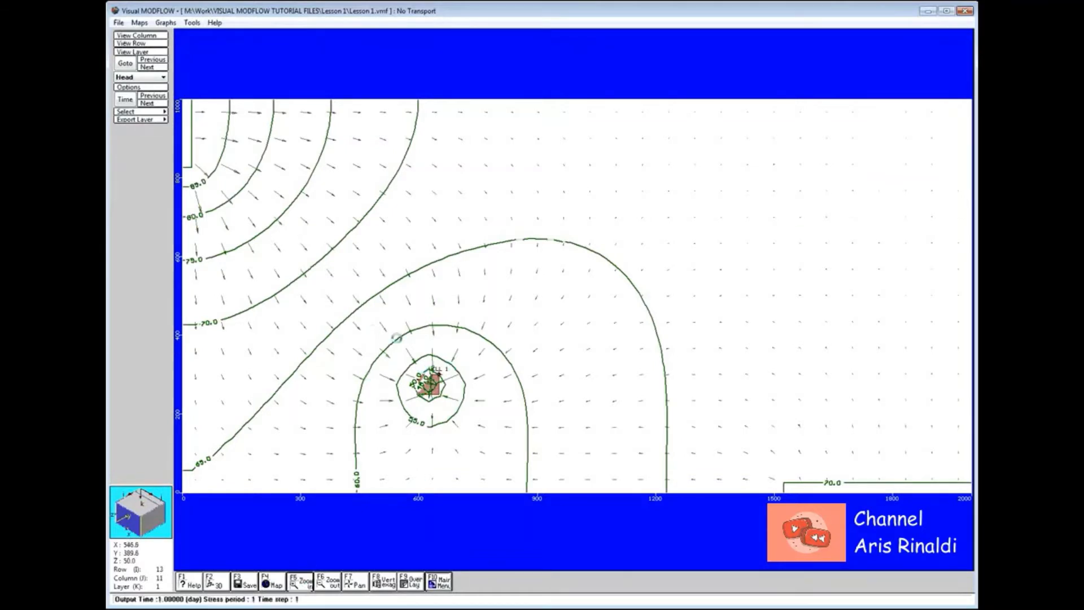
{"action": "left_click", "coordinate": [497, 444]}
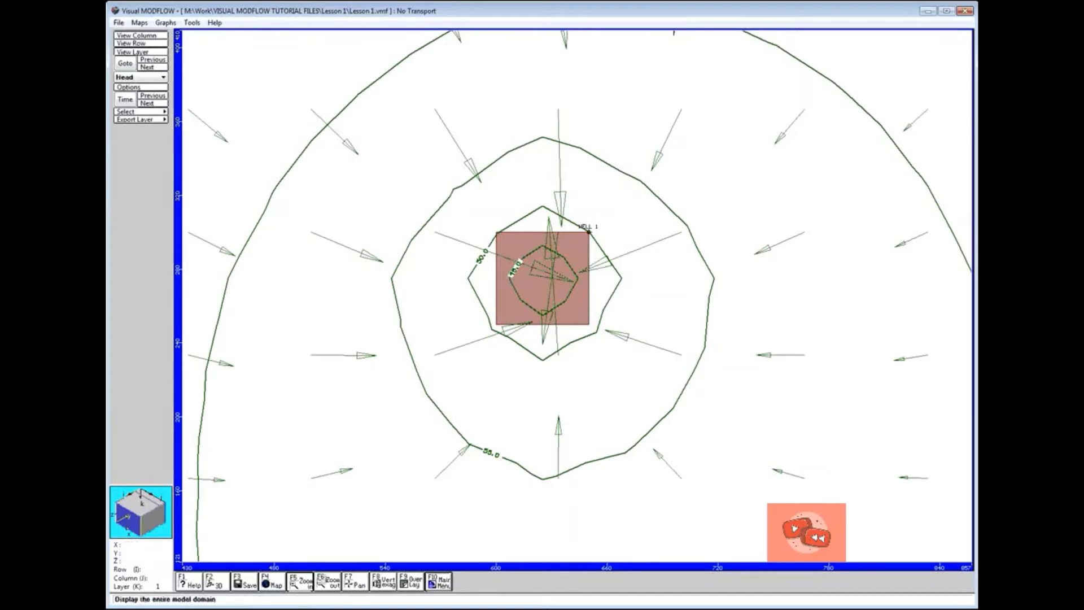
{"action": "left_click", "coordinate": [328, 581]}
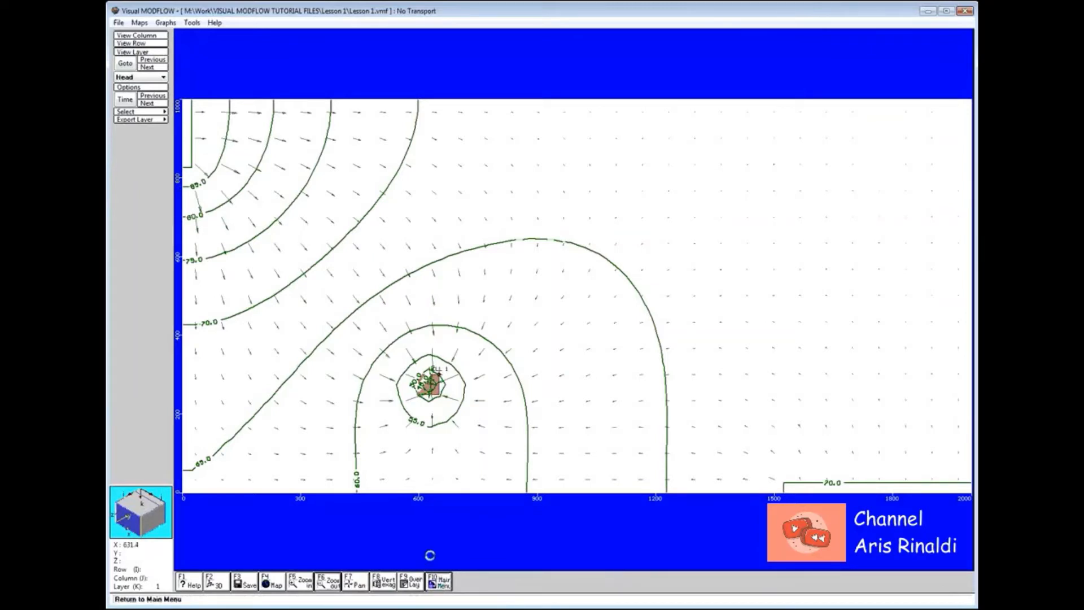
- Show the Wells and Constant Head overlays on the input grid and turn off the Contour Labels overlay
{"action": "left_click", "coordinate": [441, 581]}
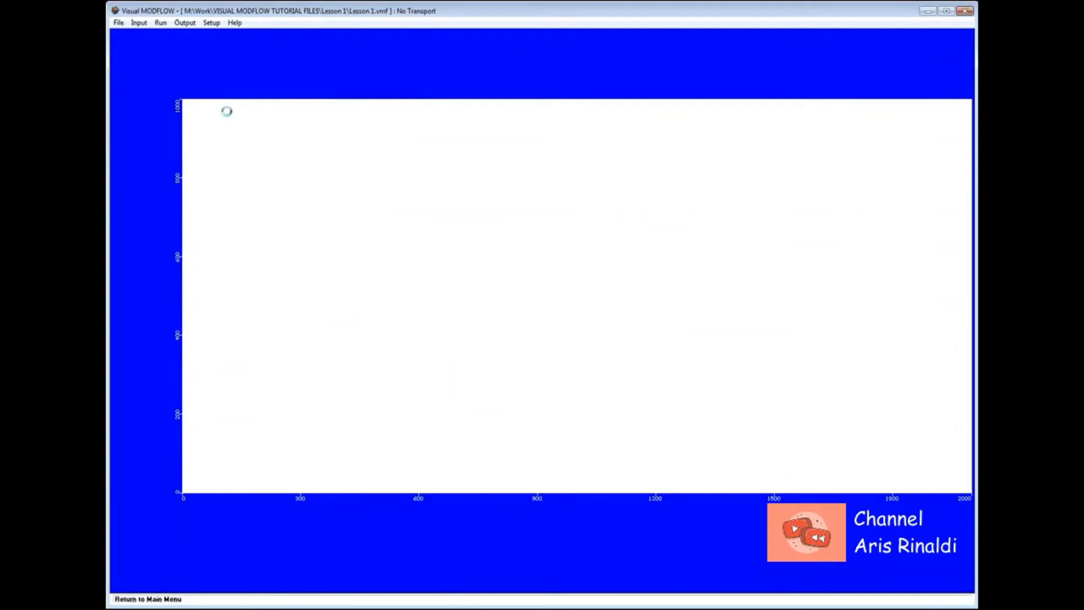
{"action": "left_click", "coordinate": [139, 22]}
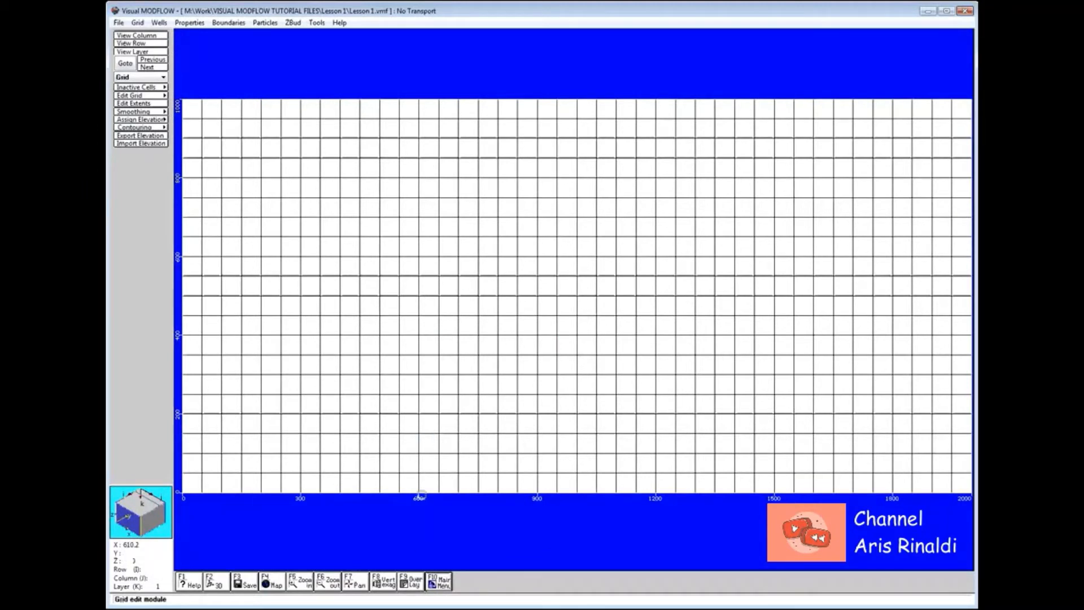
{"action": "left_click", "coordinate": [412, 583]}
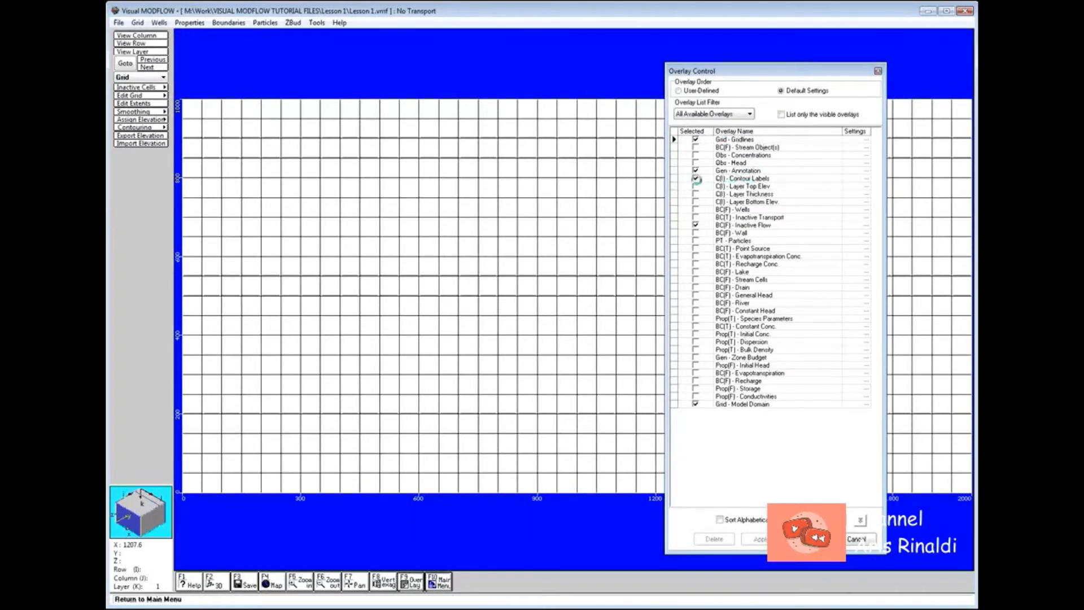
{"action": "left_click", "coordinate": [696, 179]}
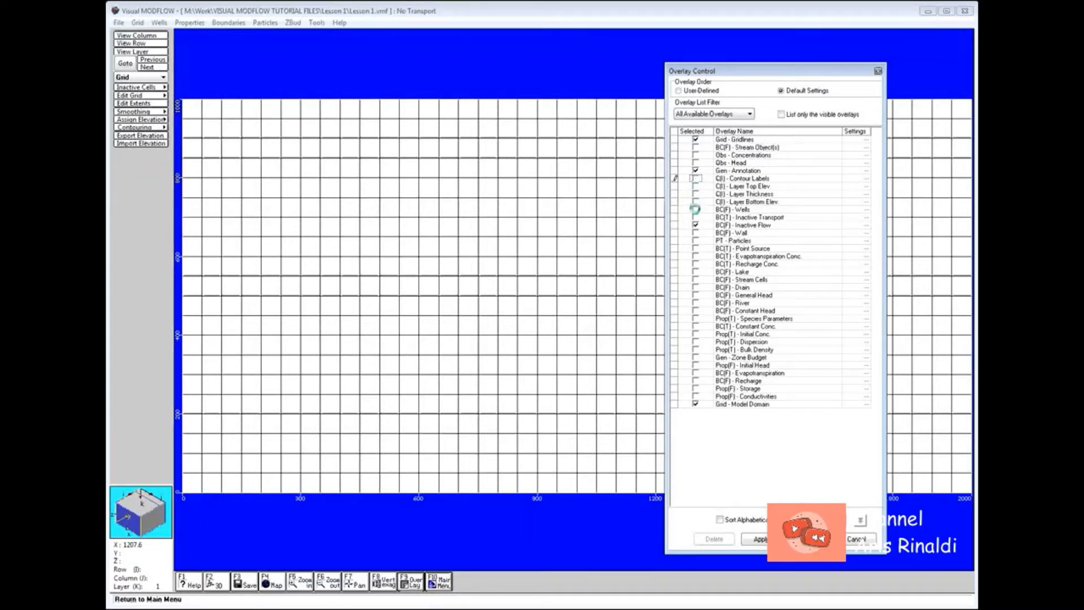
{"action": "left_click", "coordinate": [694, 208]}
{"action": "left_click", "coordinate": [760, 538]}
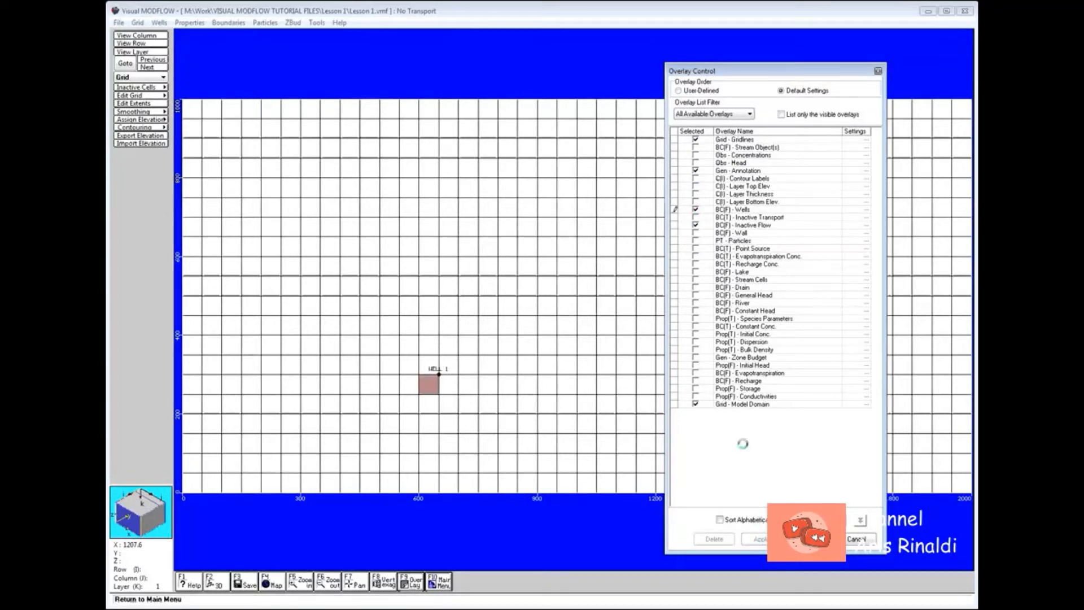
{"action": "left_click", "coordinate": [694, 310]}
{"action": "left_click", "coordinate": [759, 538]}
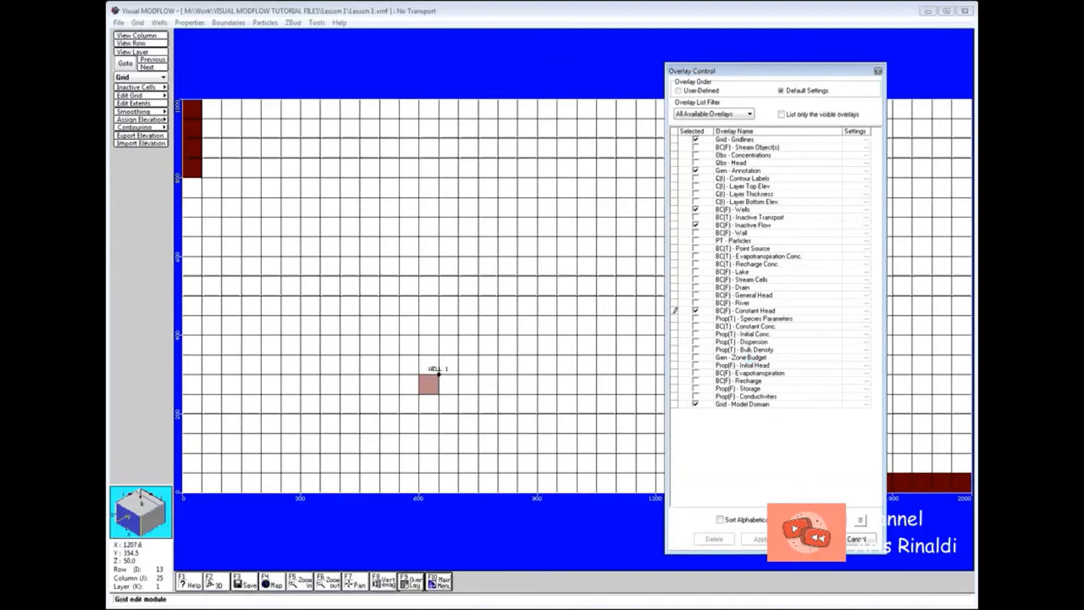
{"action": "left_click", "coordinate": [809, 539]}
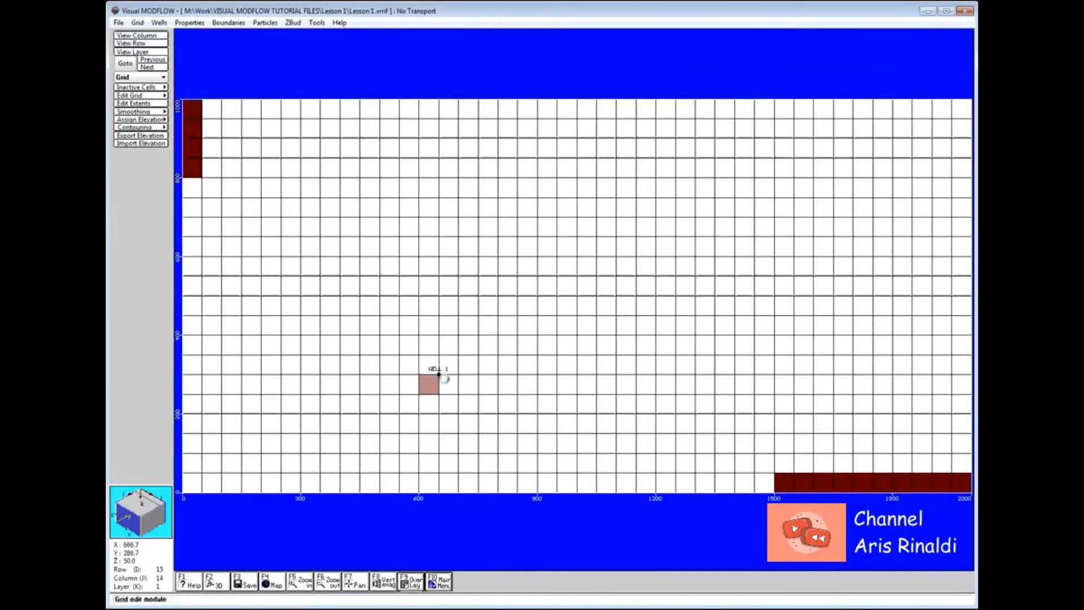
- Set the pumping rate of WELL 1 to -5000 ft^3/d in its pumping schedule
{"action": "left_click", "coordinate": [158, 23]}
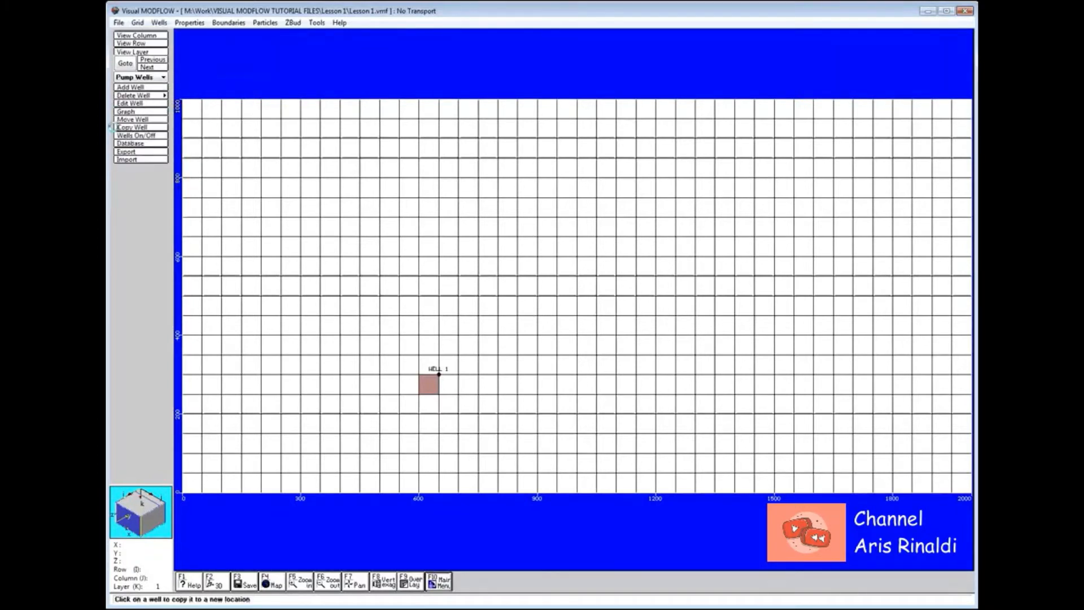
{"action": "left_click", "coordinate": [148, 104]}
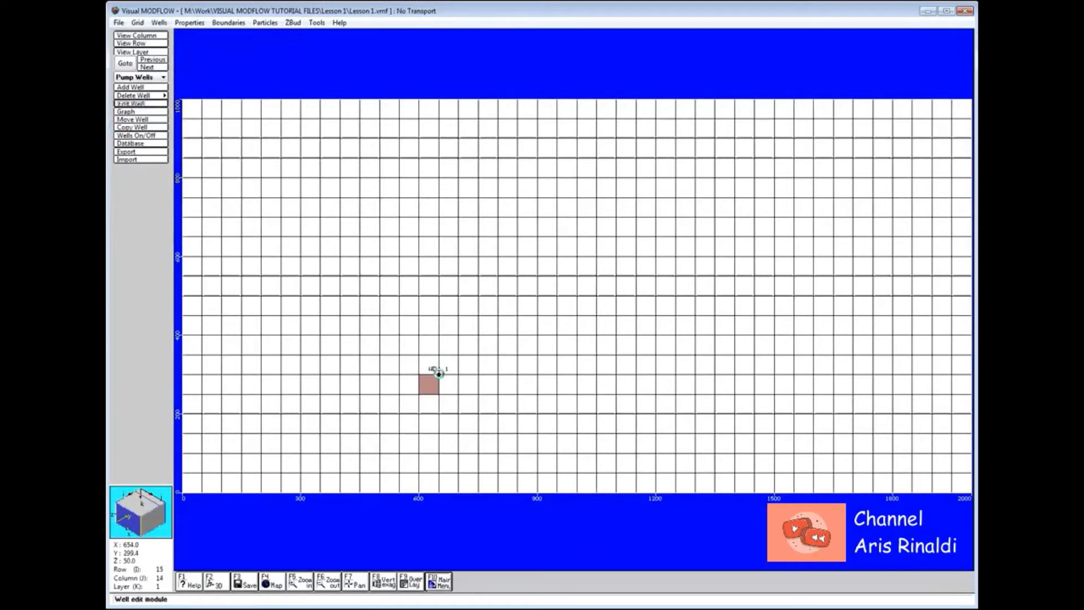
{"action": "left_click", "coordinate": [438, 373]}
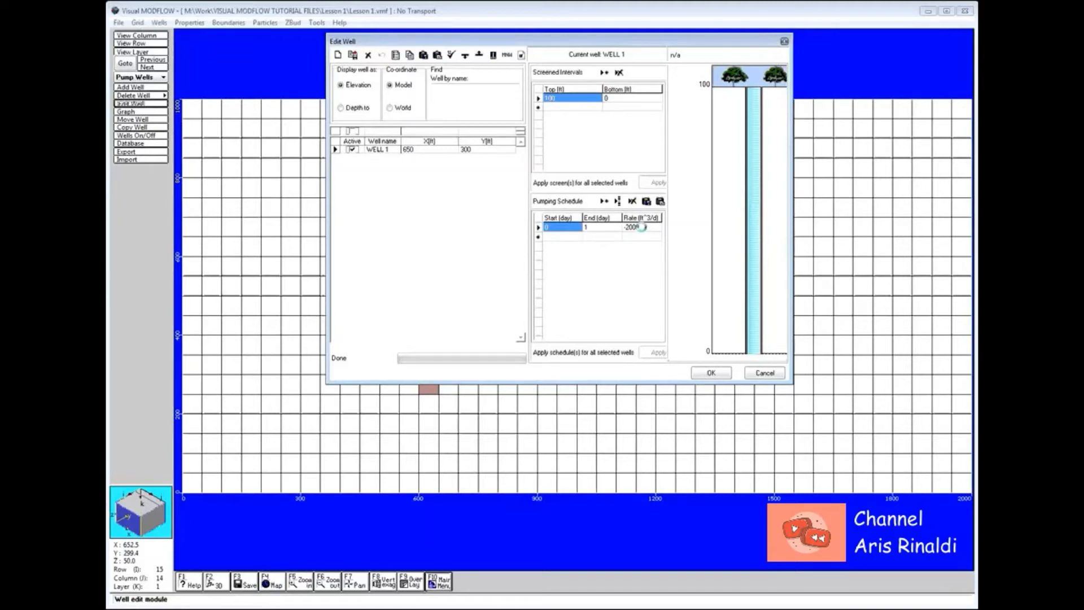
{"action": "left_click", "coordinate": [641, 227]}
{"action": "left_click", "coordinate": [642, 227]}
{"action": "key", "text": "BackSpace"}
{"action": "key", "text": "BackSpace"}
{"action": "key", "text": "BackSpace"}
{"action": "key", "text": "BackSpace"}
{"action": "key", "text": "BackSpace"}
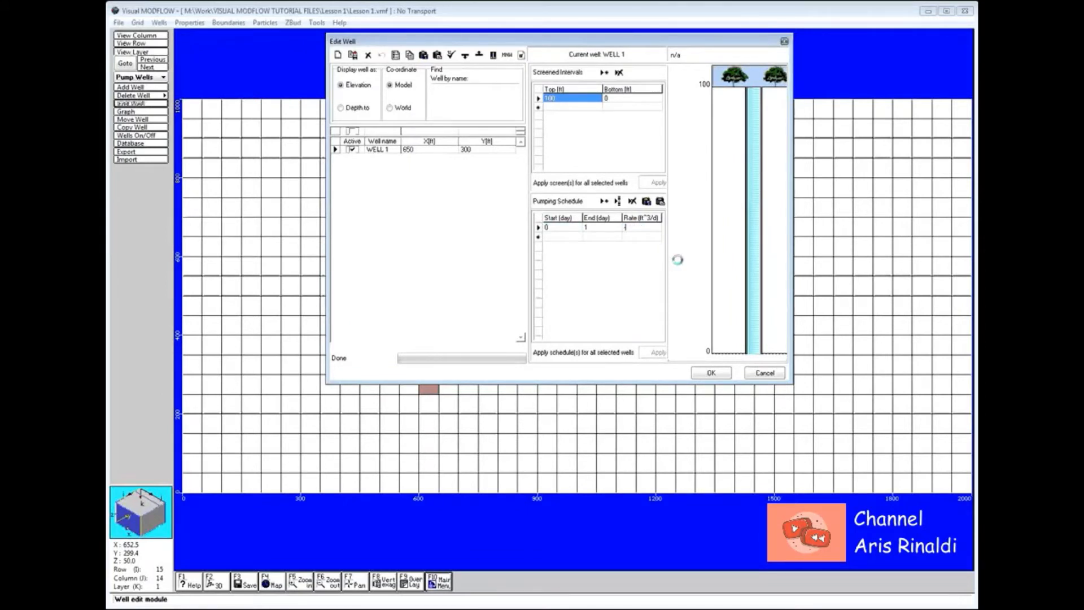
{"action": "type", "text": "-5000"}
{"action": "left_click", "coordinate": [710, 373]}
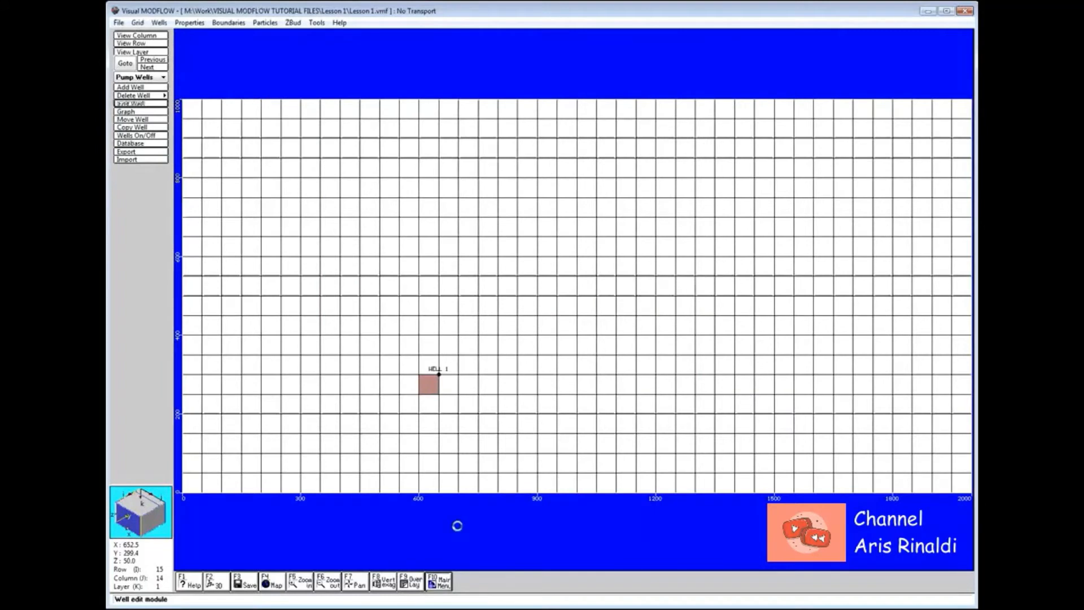
- Translate and rerun the model with MODFLOW 2000, and display the resulting head output map
{"action": "left_click", "coordinate": [441, 584]}
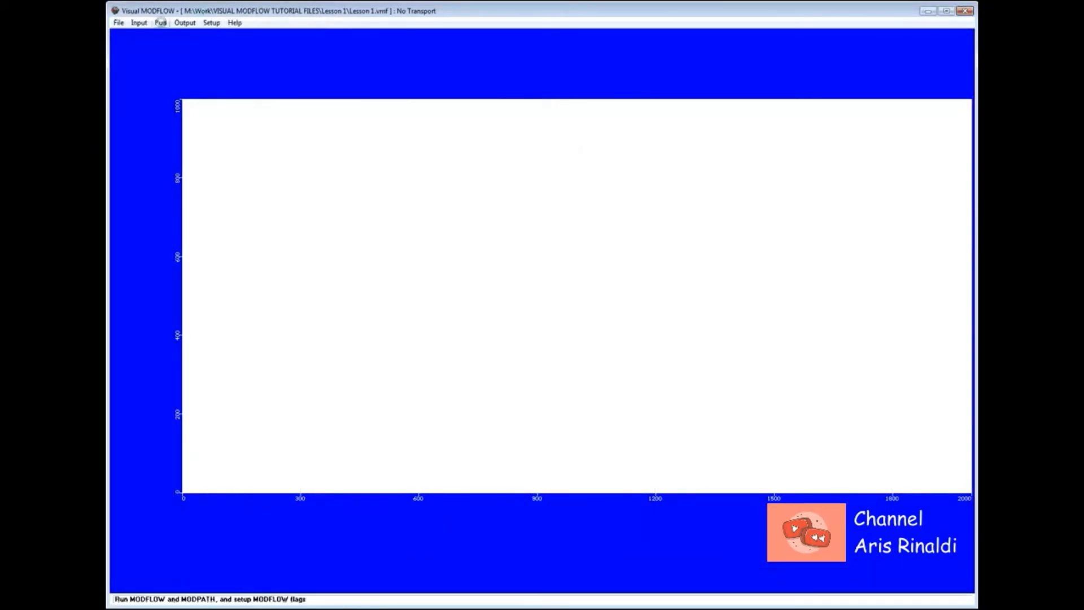
{"action": "left_click", "coordinate": [160, 21]}
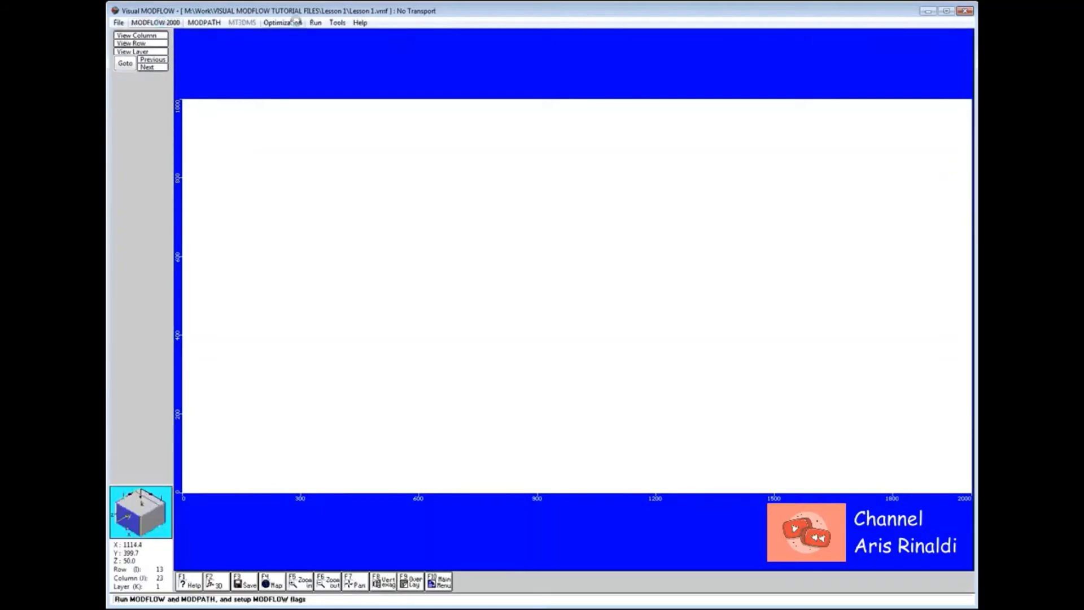
{"action": "left_click", "coordinate": [317, 22]}
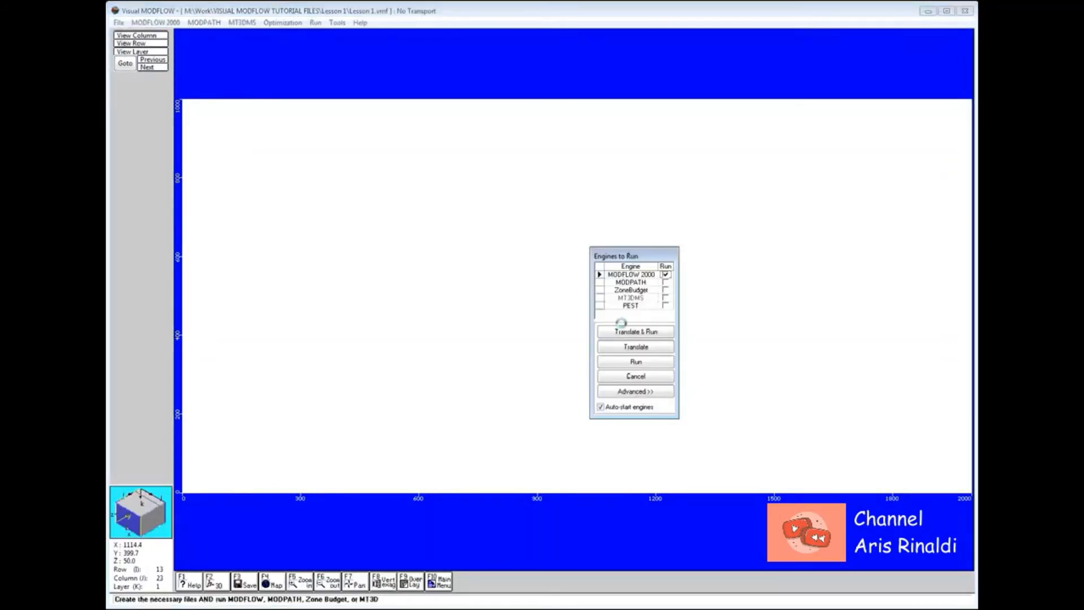
{"action": "left_click", "coordinate": [641, 332]}
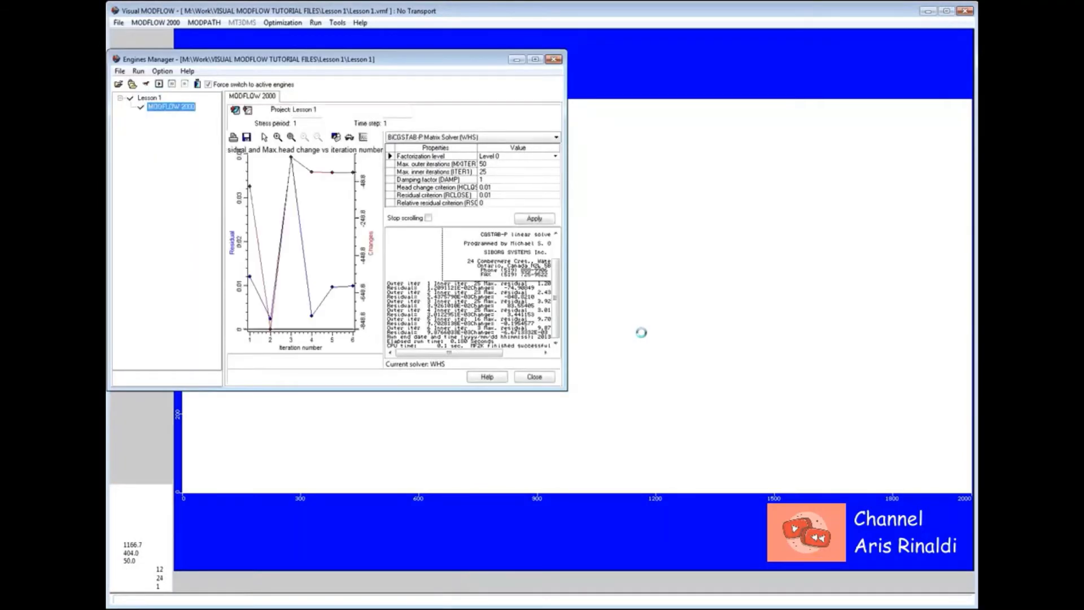
{"action": "left_click", "coordinate": [546, 377]}
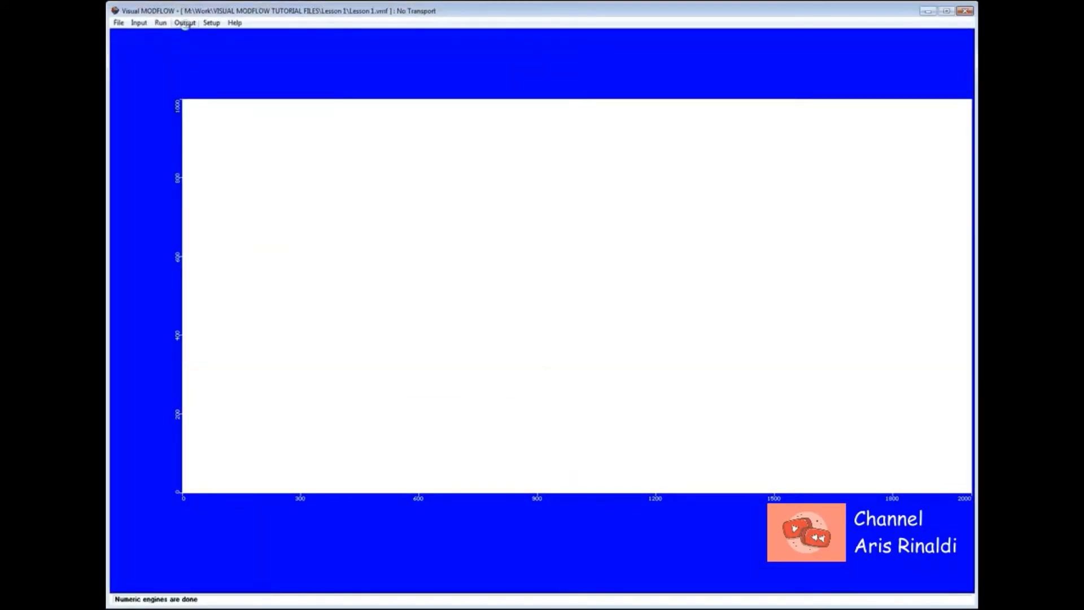
{"action": "left_click", "coordinate": [185, 23]}
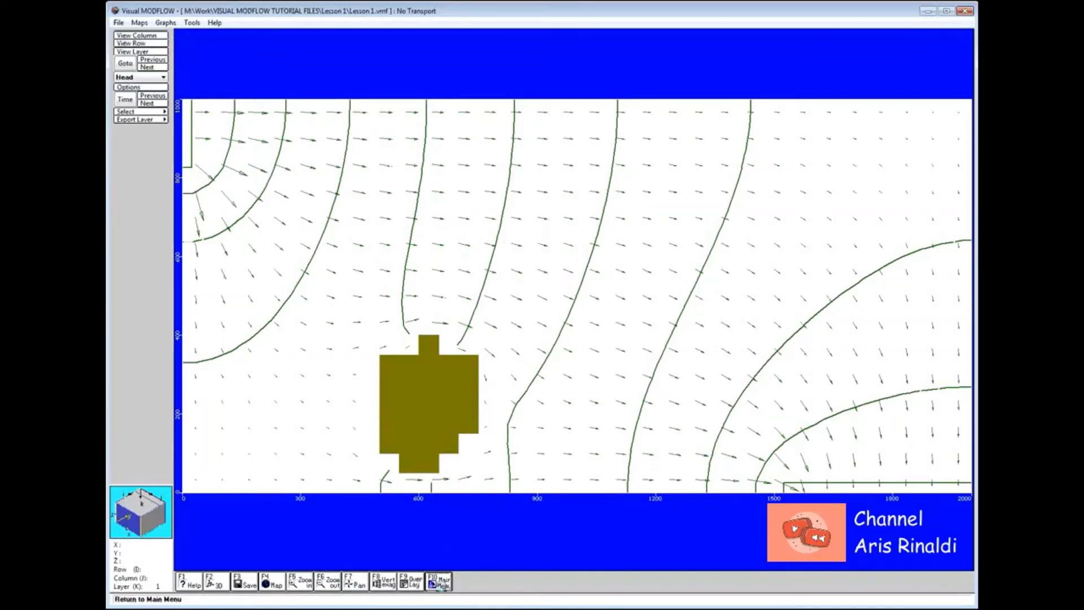
- Return to the model input and set the pumping rate of WELL 1 to -200 ft^3/d in its pumping schedule
{"action": "left_click", "coordinate": [439, 583]}
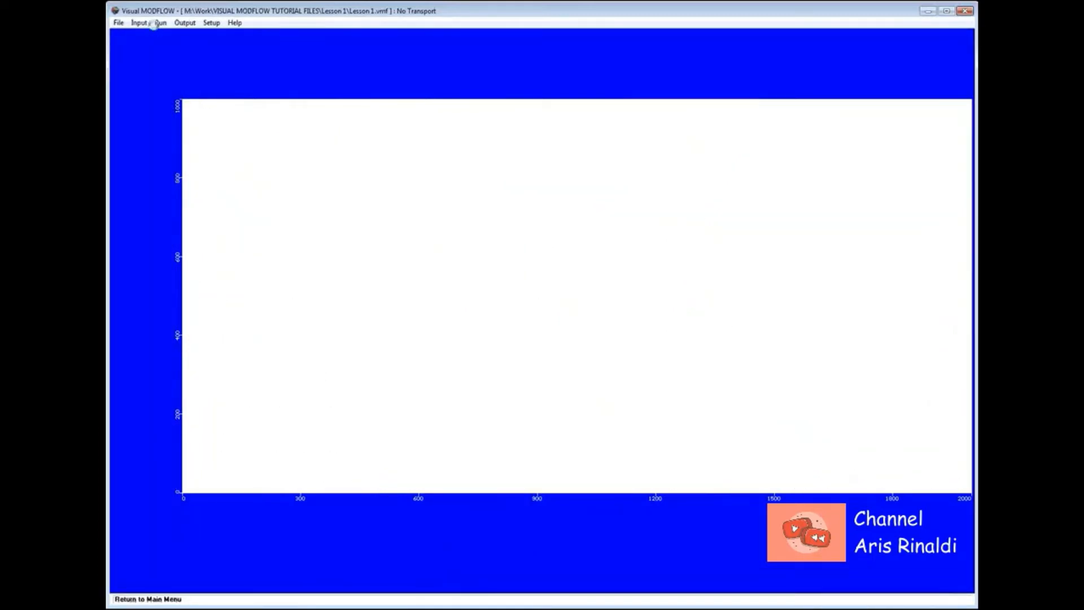
{"action": "left_click", "coordinate": [140, 23]}
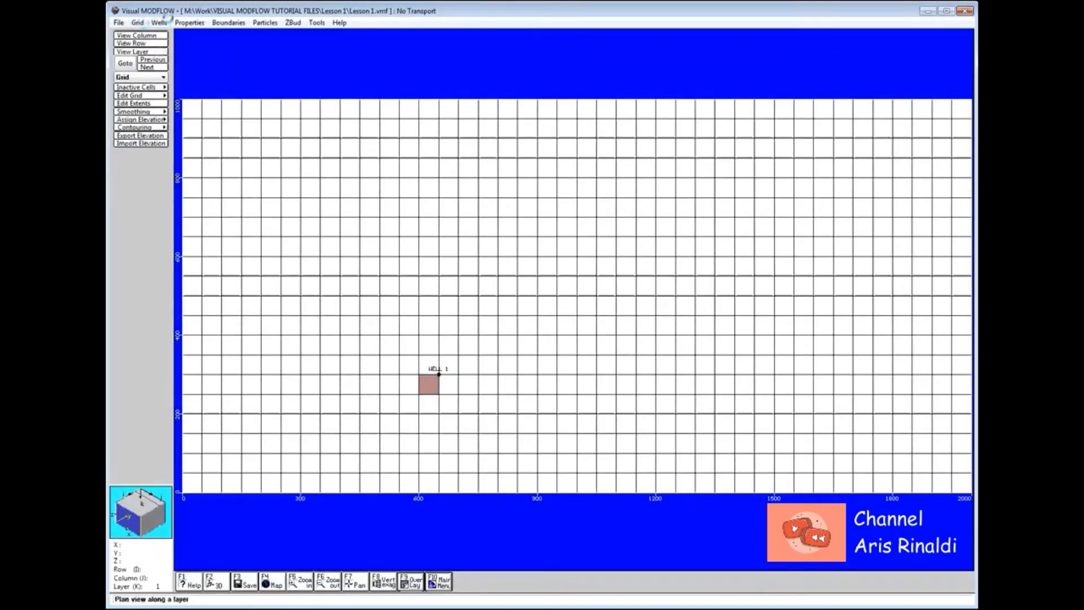
{"action": "left_click", "coordinate": [160, 22]}
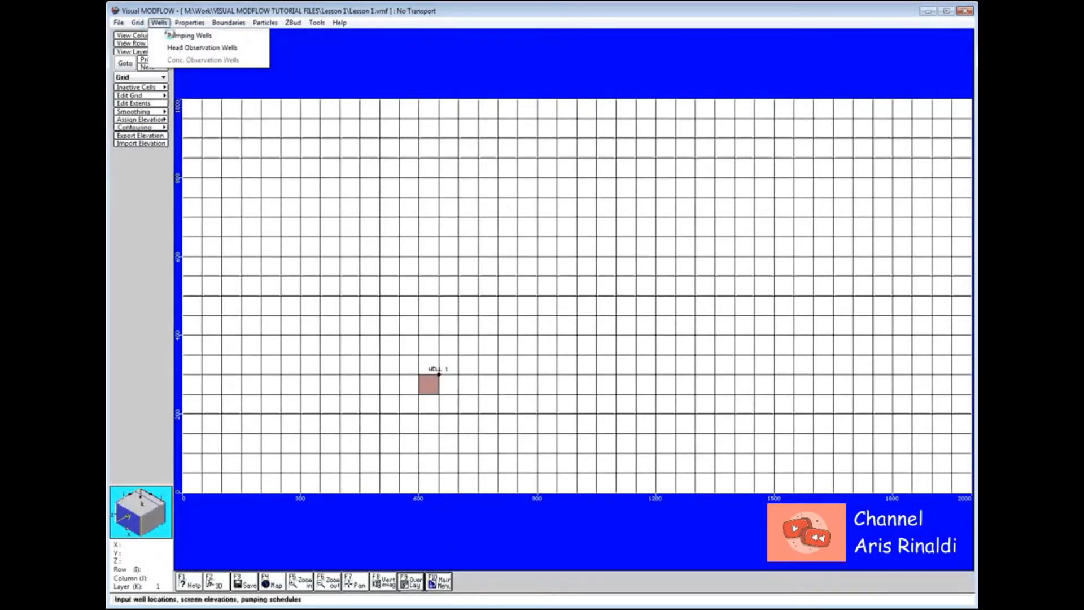
{"action": "left_click", "coordinate": [187, 35]}
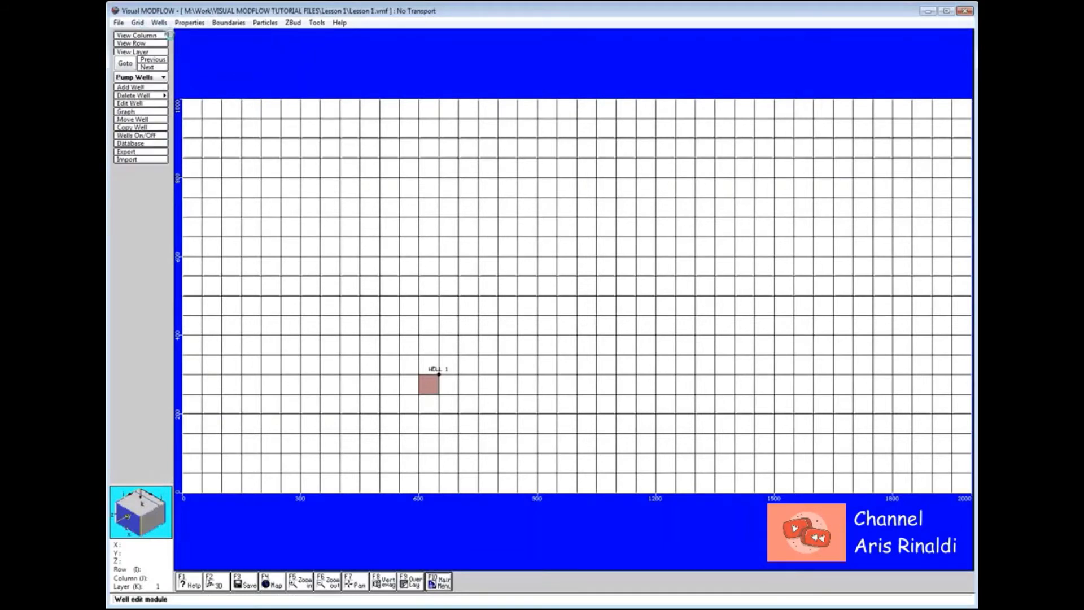
{"action": "left_click", "coordinate": [137, 104]}
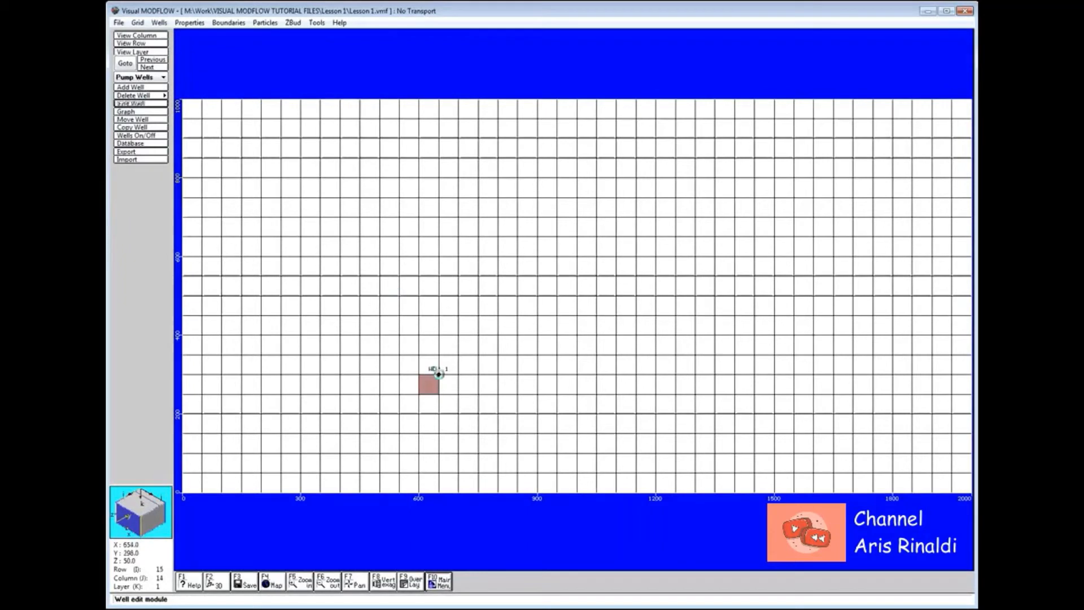
{"action": "left_click", "coordinate": [438, 374]}
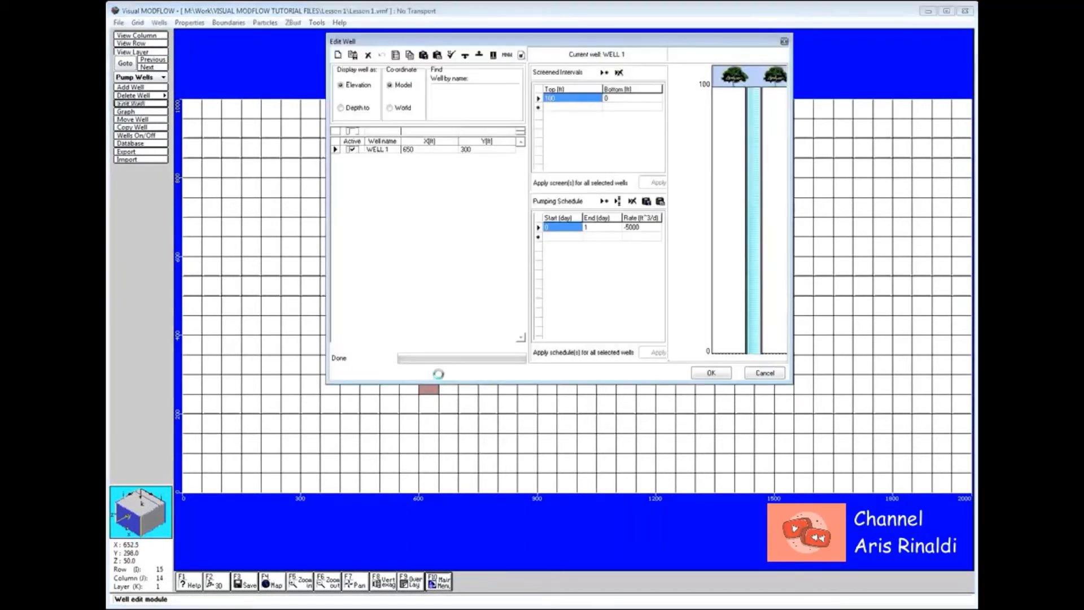
{"action": "left_click", "coordinate": [642, 226]}
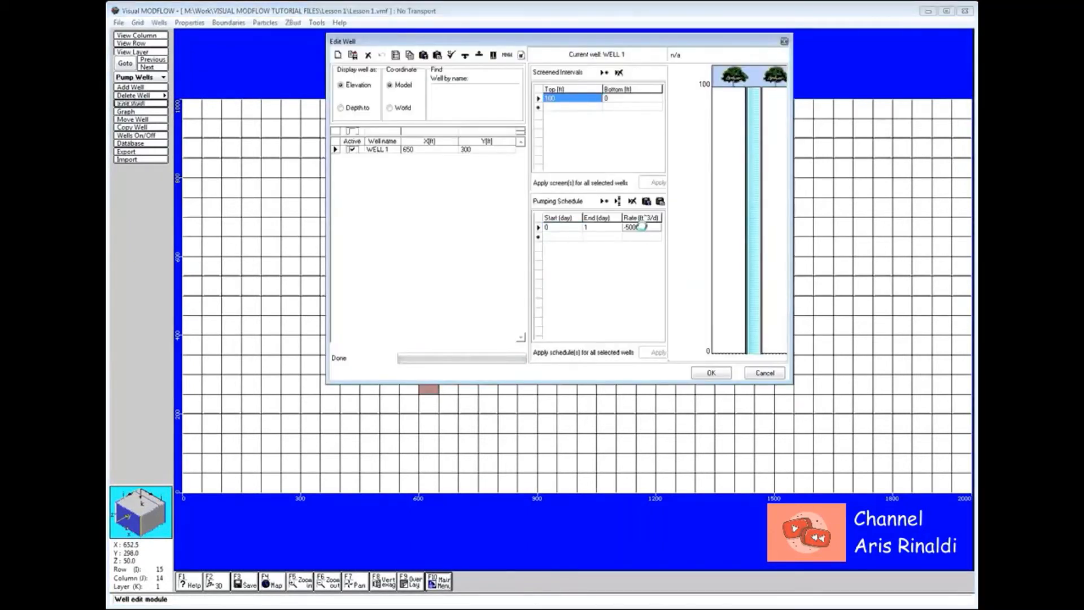
{"action": "left_click", "coordinate": [642, 227]}
{"action": "left_click_drag", "start_coordinate": [643, 225], "coordinate": [626, 228]}
{"action": "type", "text": "-200"}
{"action": "left_click", "coordinate": [708, 373]}
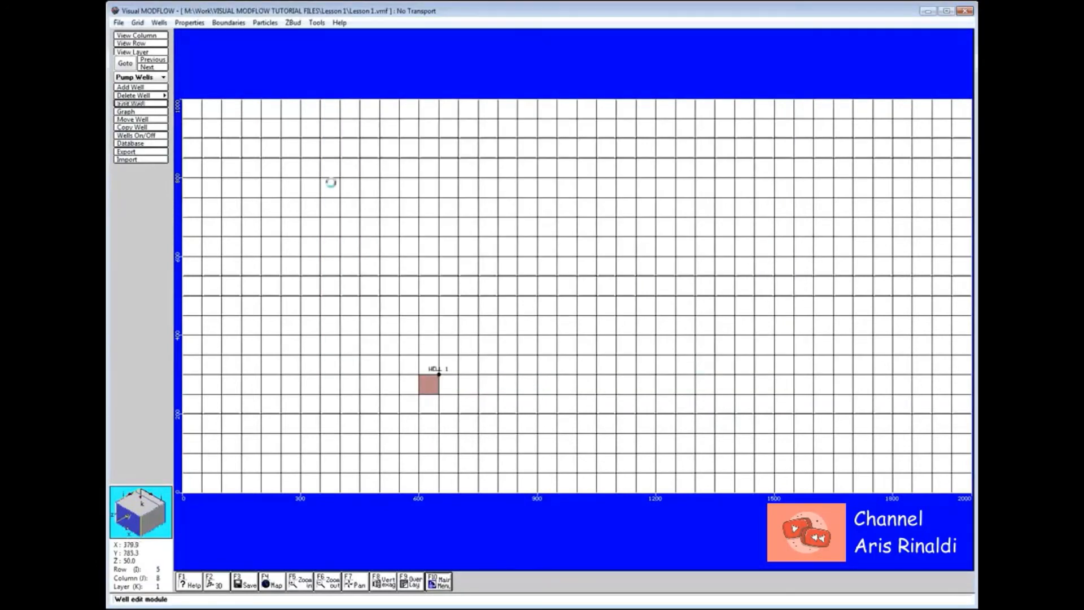
- Add a second pumping well named WELL 2 at X 1000 and Y 700
{"action": "left_click", "coordinate": [151, 87]}
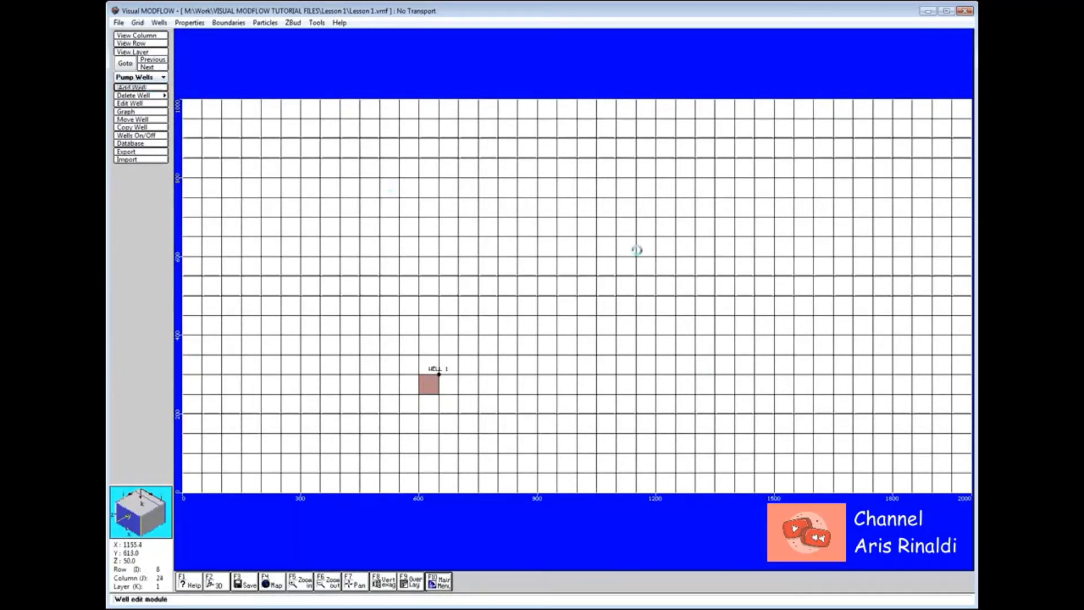
{"action": "left_click", "coordinate": [650, 207]}
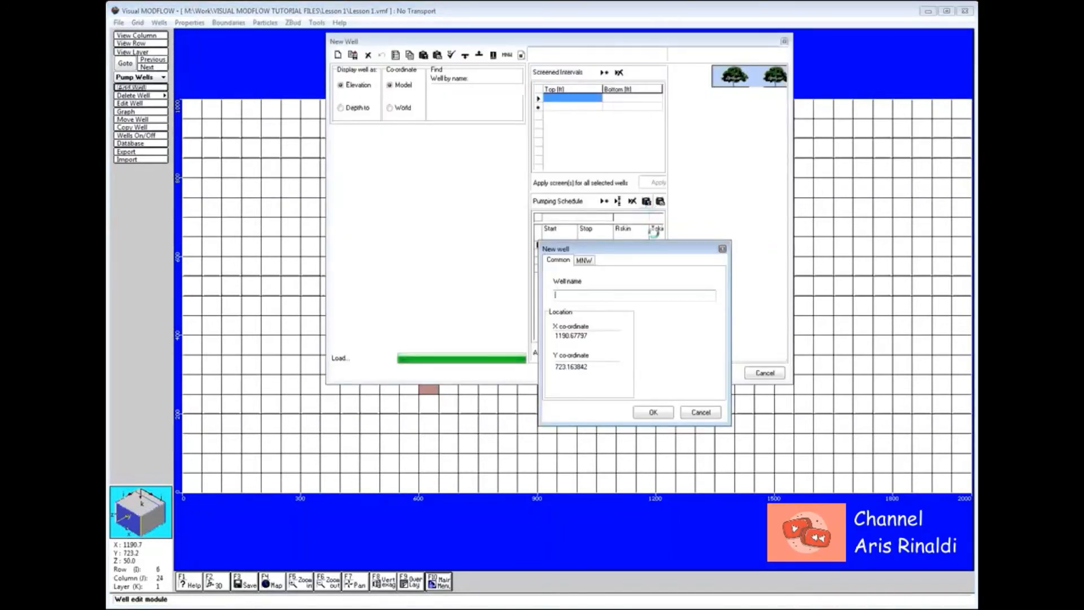
{"action": "type", "text": "WELL 2"}
{"action": "key", "text": "Tab"}
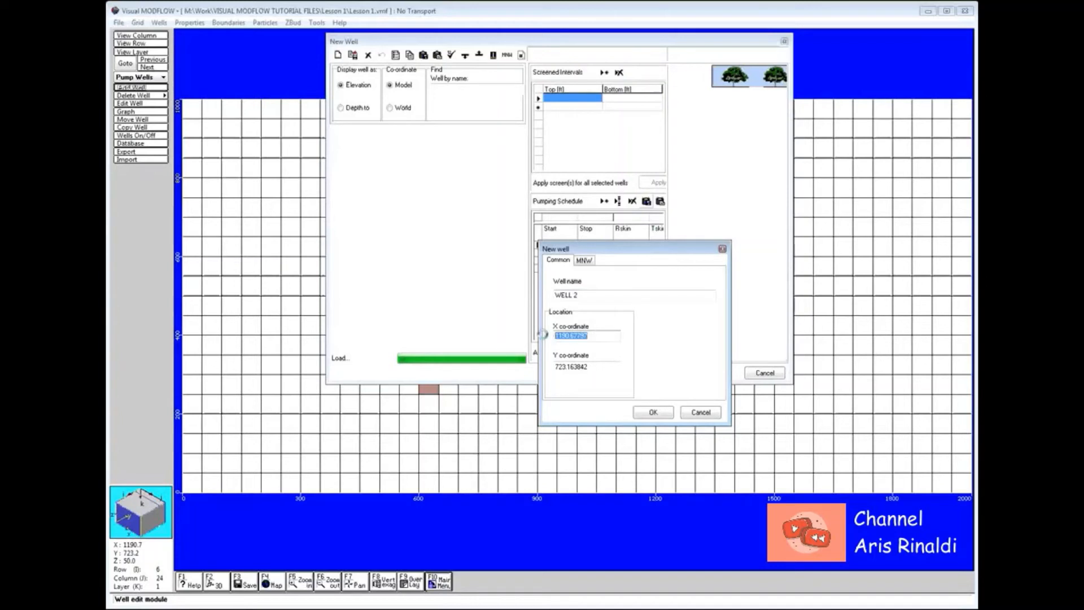
{"action": "type", "text": "1000"}
{"action": "left_click_drag", "start_coordinate": [602, 368], "coordinate": [534, 366]}
{"action": "type", "text": "700"}
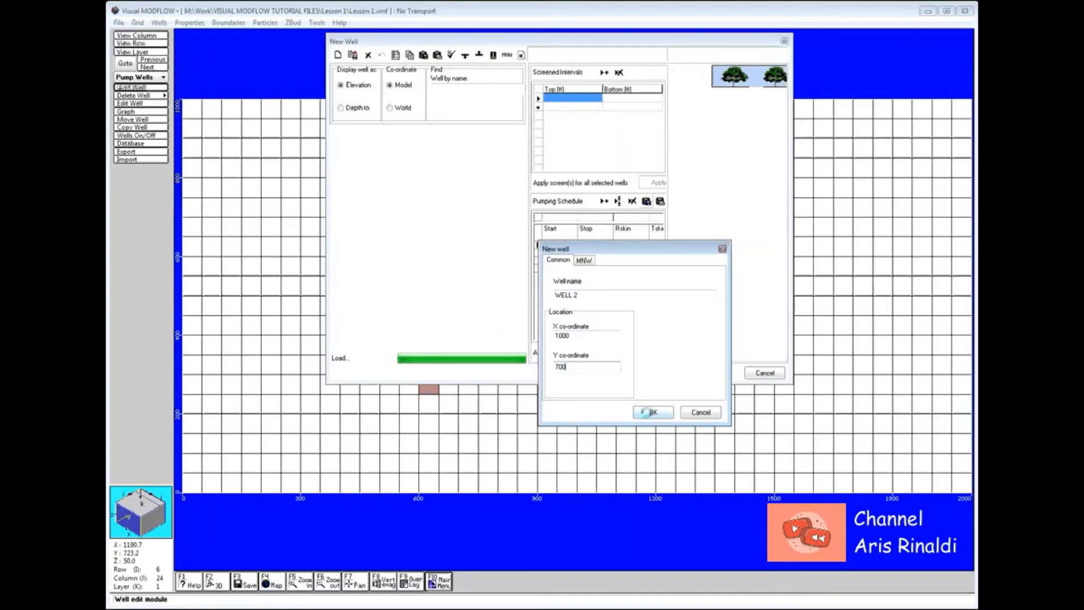
{"action": "left_click", "coordinate": [645, 412]}
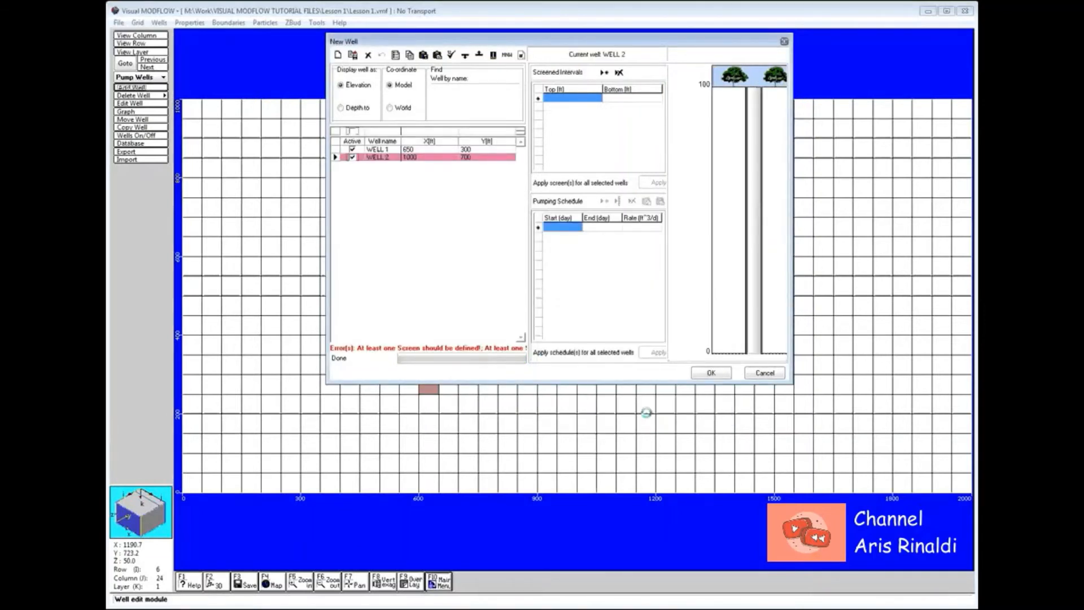
- Define the screened interval of WELL 2 with its top at 100 ft and bottom at 0 ft
{"action": "left_click", "coordinate": [563, 98]}
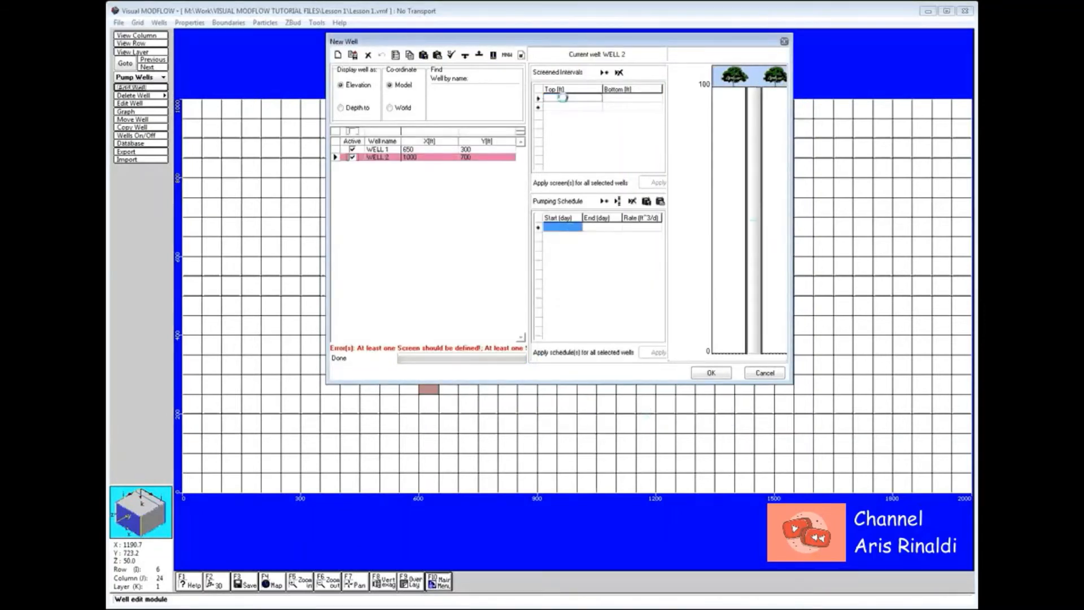
{"action": "type", "text": "100"}
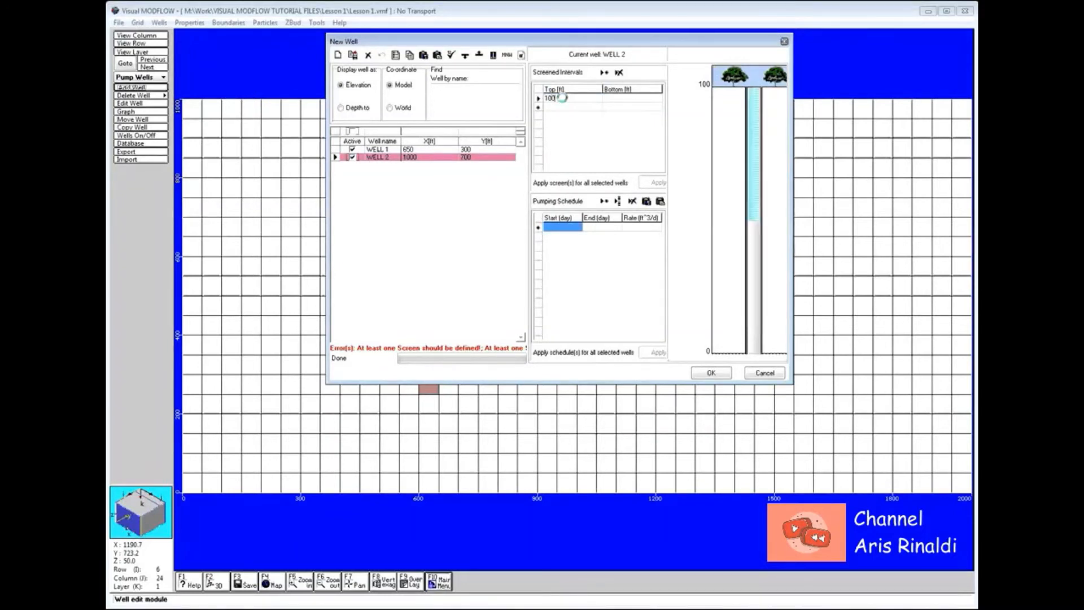
{"action": "left_click", "coordinate": [619, 98]}
{"action": "double_click", "coordinate": [619, 97]}
{"action": "type", "text": "0"}
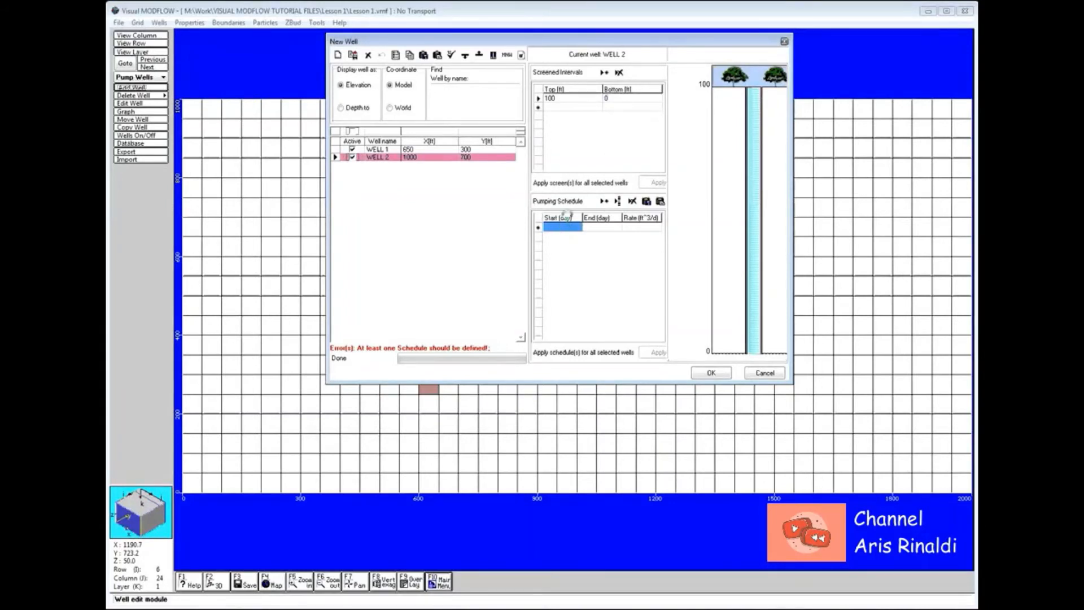
- Give WELL 2 a pumping schedule from day 0 to day 1 at a rate of 500 ft^3/d
{"action": "left_click", "coordinate": [565, 226]}
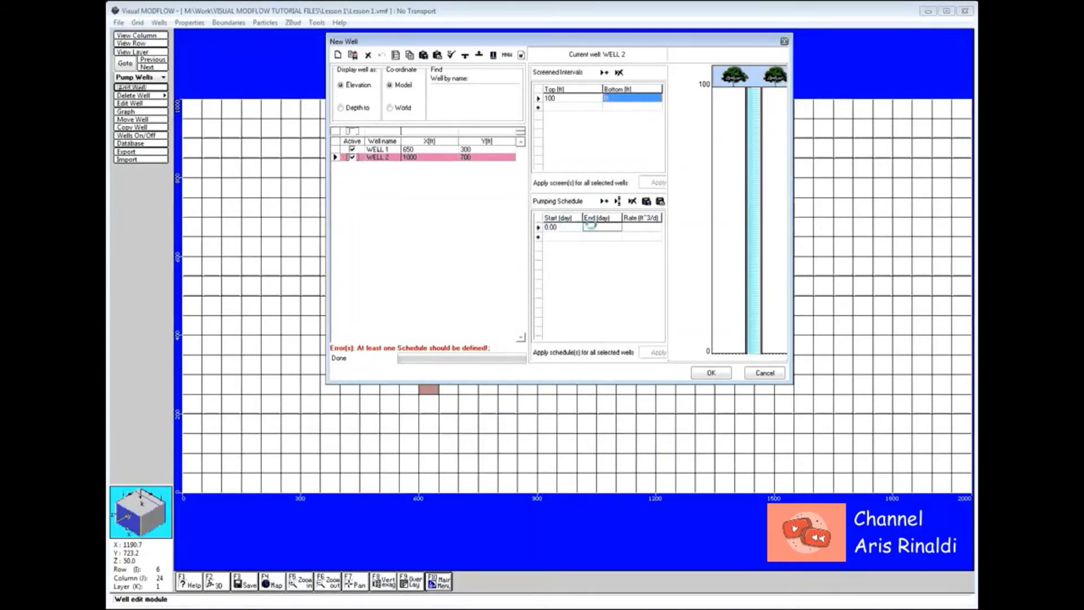
{"action": "type", "text": "1"}
{"action": "left_click", "coordinate": [633, 225]}
{"action": "type", "text": "500"}
{"action": "left_click", "coordinate": [711, 373]}
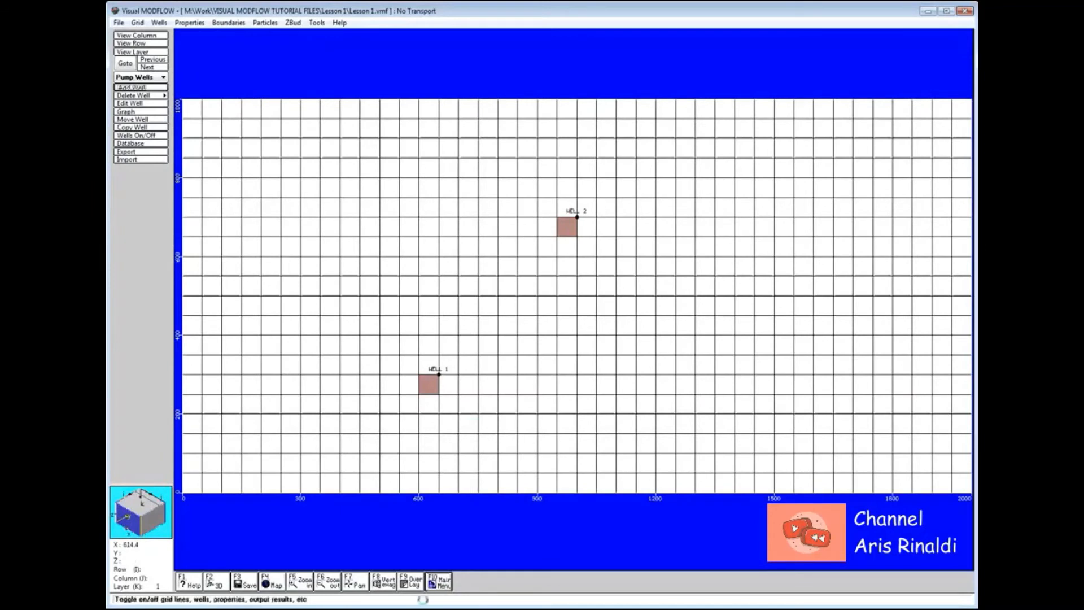
- Save the well data, translate and run the model with MODFLOW 2000, and display the resulting head output map
{"action": "left_click", "coordinate": [430, 587]}
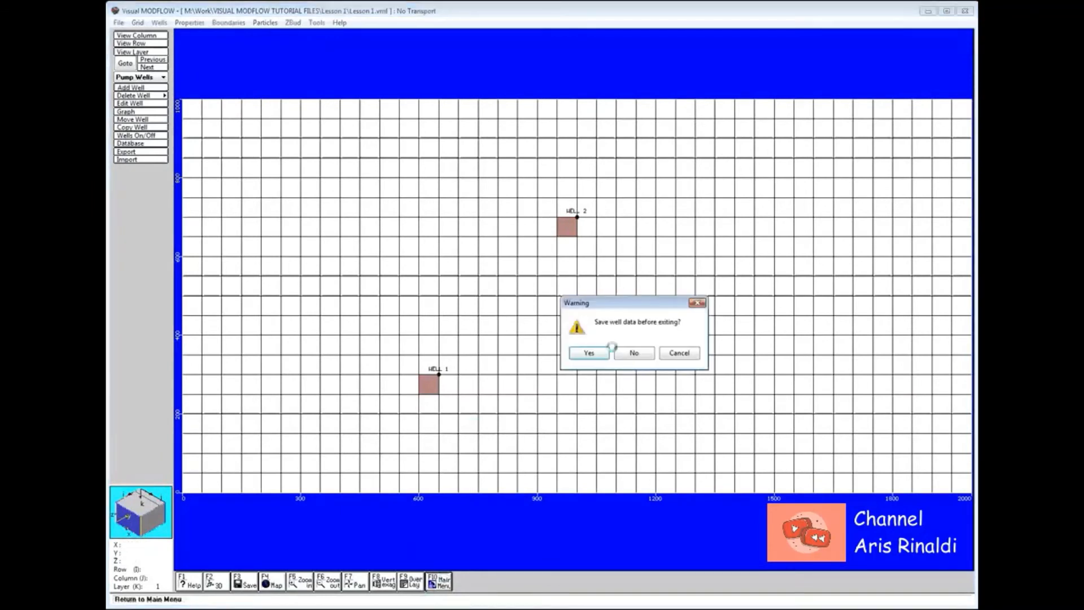
{"action": "left_click", "coordinate": [589, 352]}
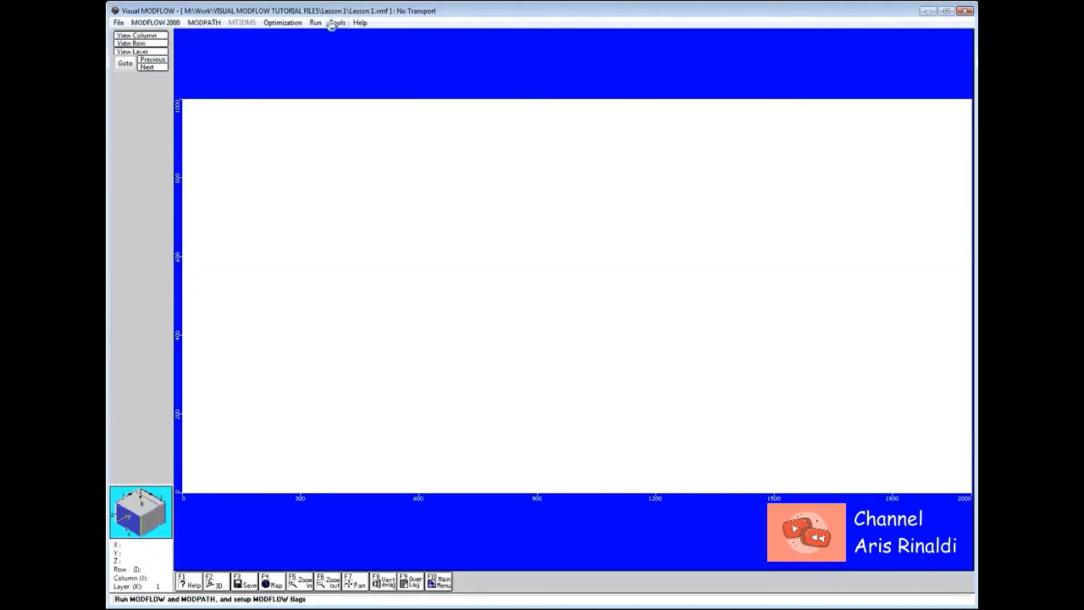
{"action": "left_click", "coordinate": [316, 24]}
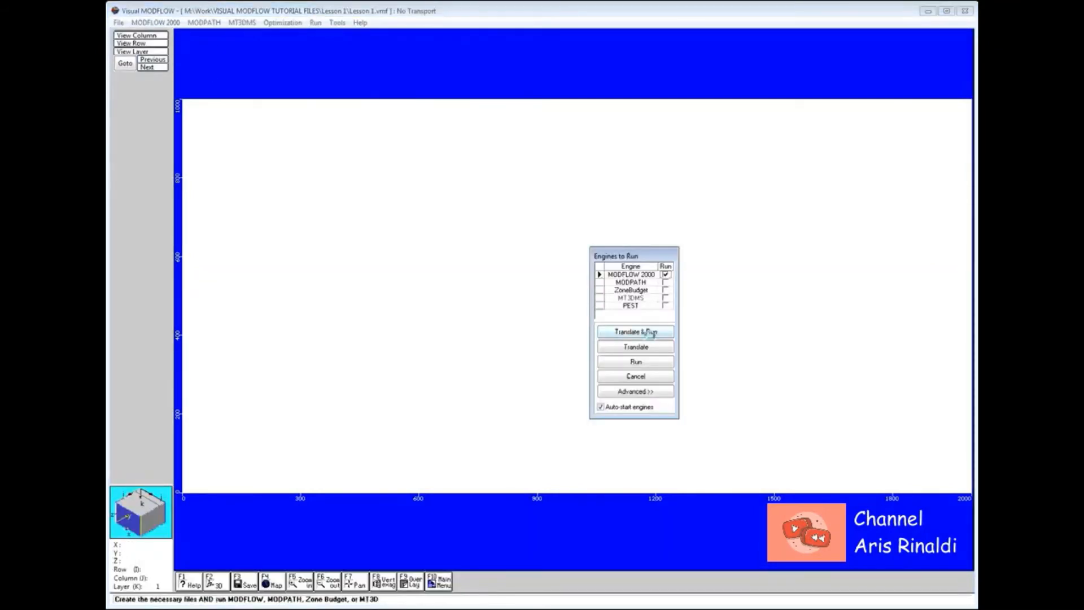
{"action": "left_click", "coordinate": [650, 332]}
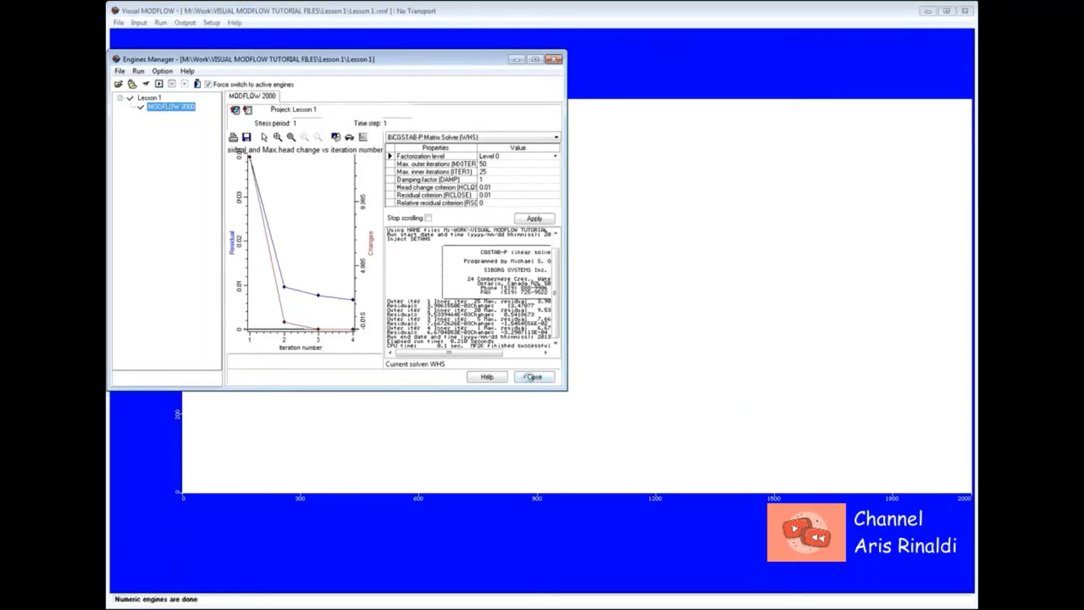
{"action": "left_click", "coordinate": [533, 377]}
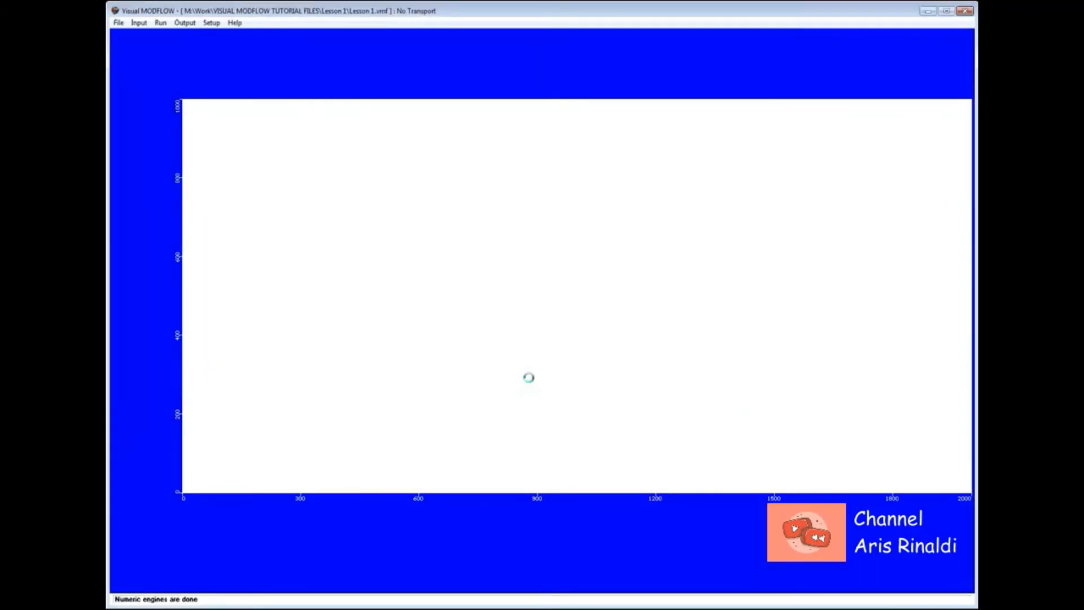
{"action": "left_click", "coordinate": [185, 23]}
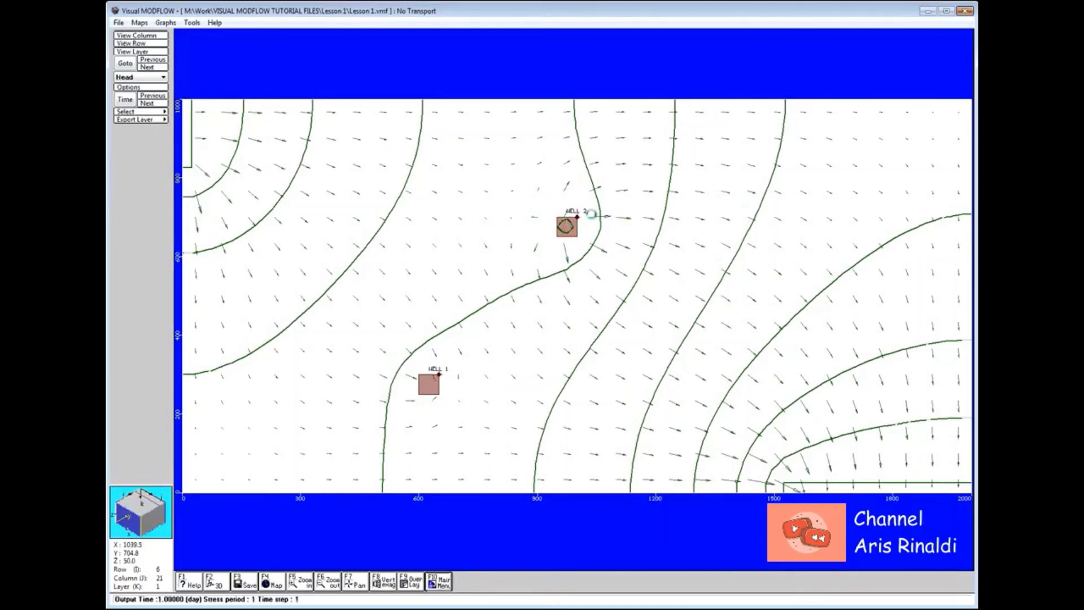
- Add several custom head contours around WELL 1 and WELL 2 on the output map
{"action": "right_click", "coordinate": [417, 259]}
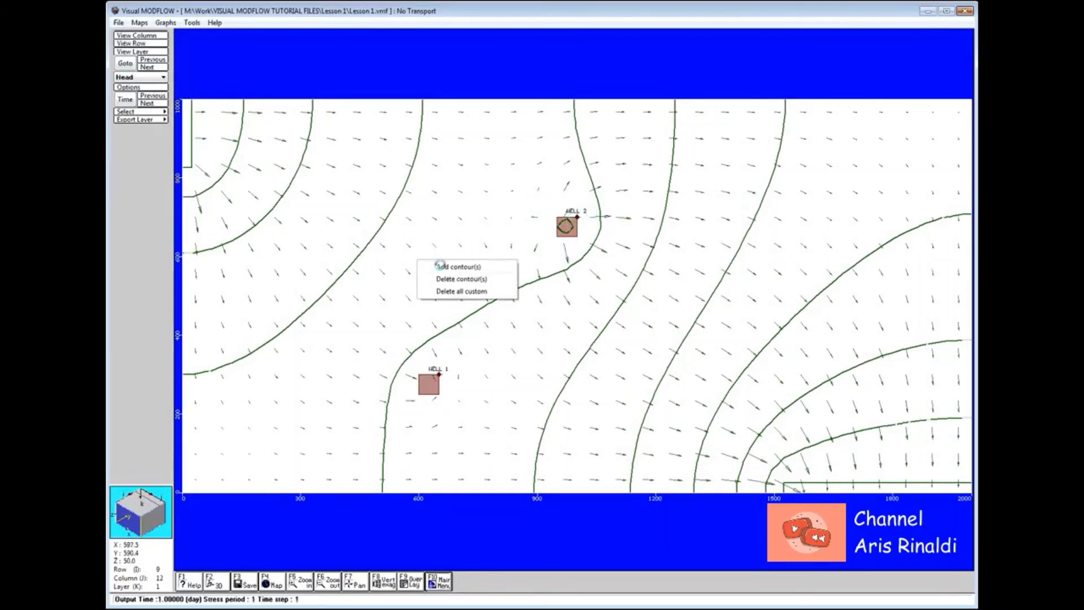
{"action": "left_click", "coordinate": [439, 266]}
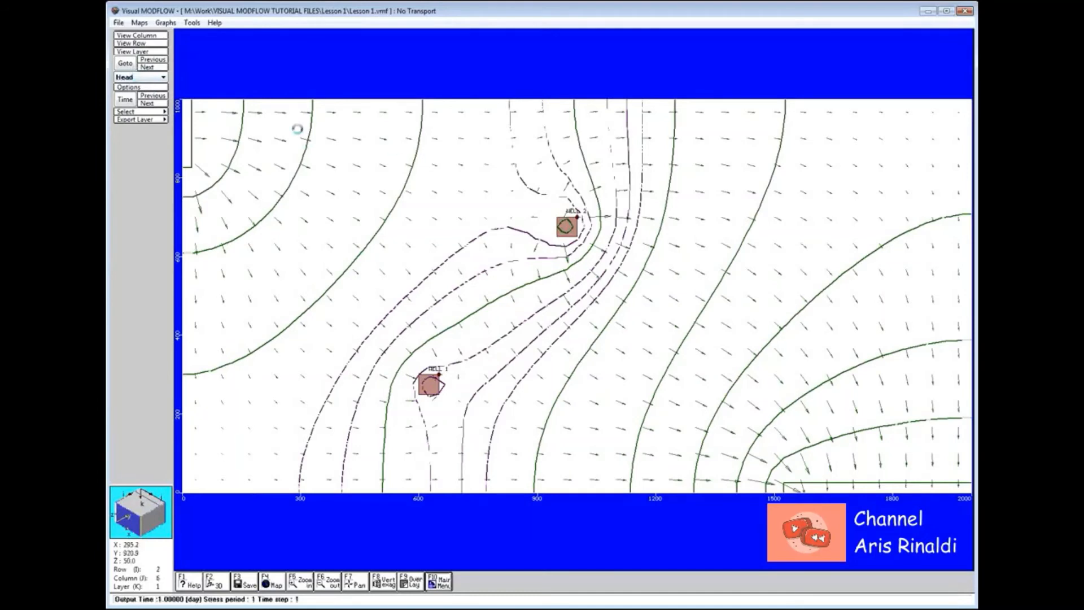
- Examine the cross-section along row 7 through WELL 2 with a vertical exaggeration of 3.0, and return to the layer view
{"action": "left_click", "coordinate": [154, 44]}
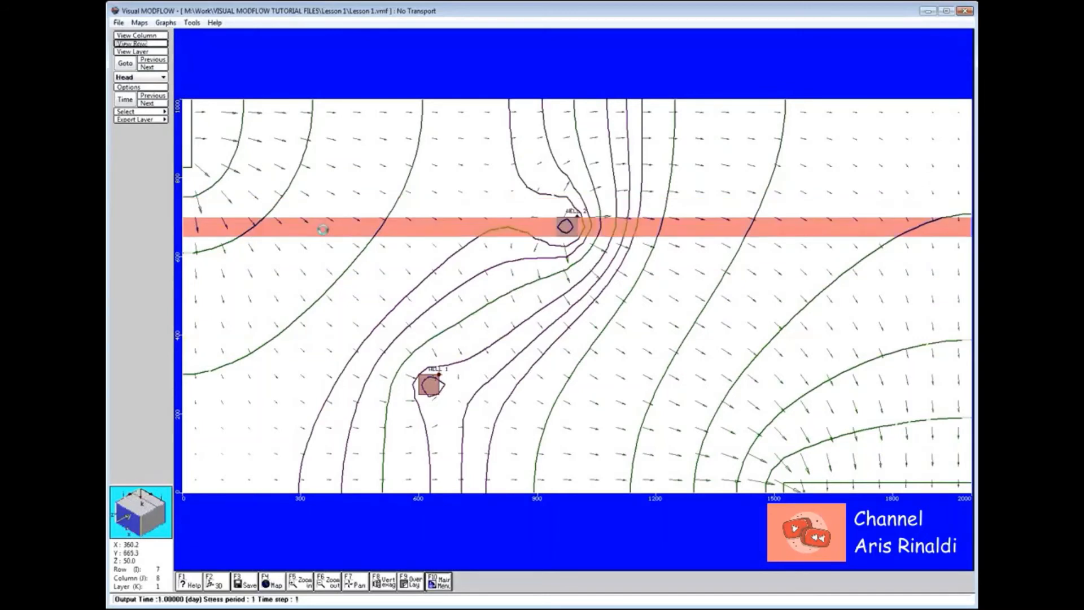
{"action": "left_click", "coordinate": [322, 229]}
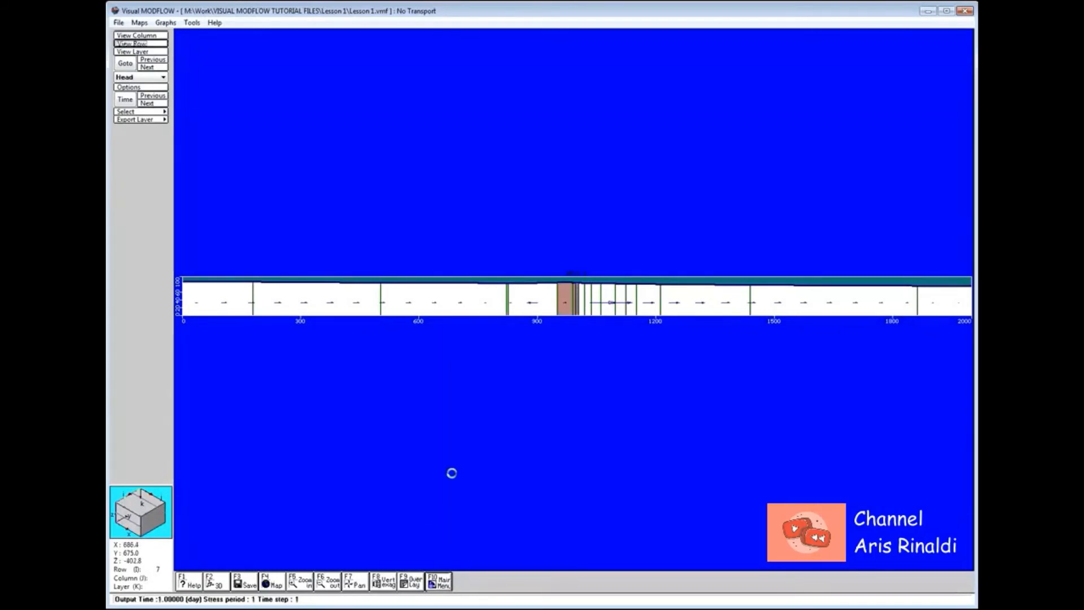
{"action": "left_click", "coordinate": [383, 582]}
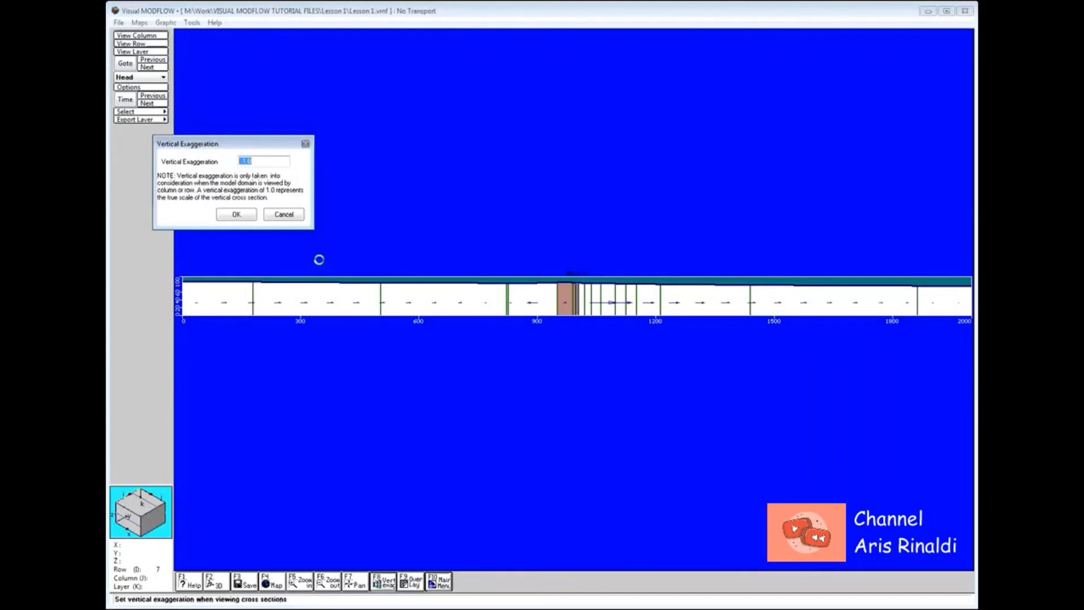
{"action": "type", "text": "3.0"}
{"action": "left_click", "coordinate": [237, 214]}
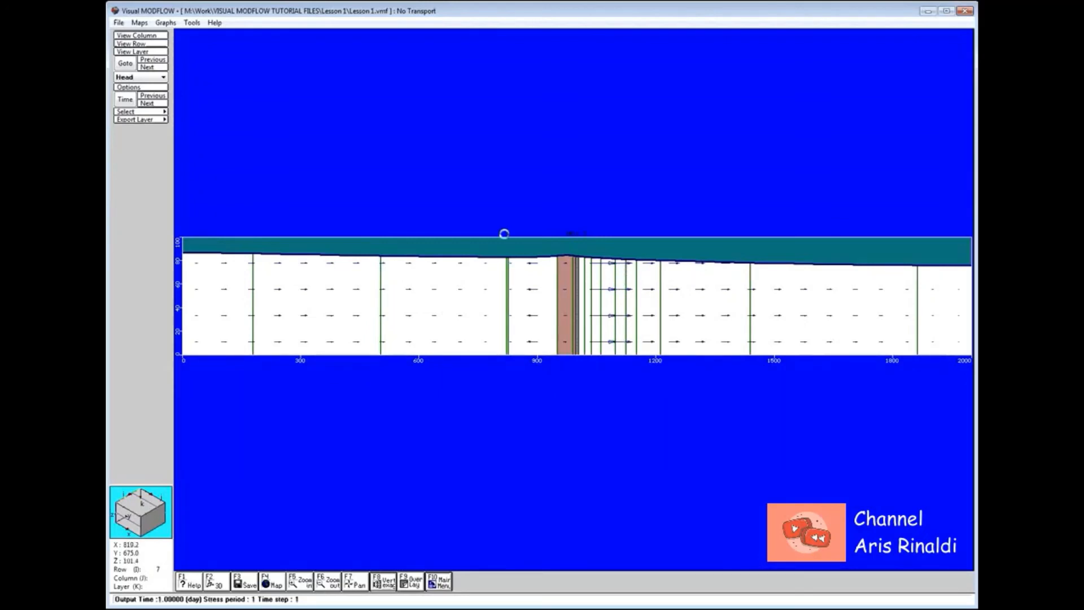
{"action": "left_click", "coordinate": [160, 51]}
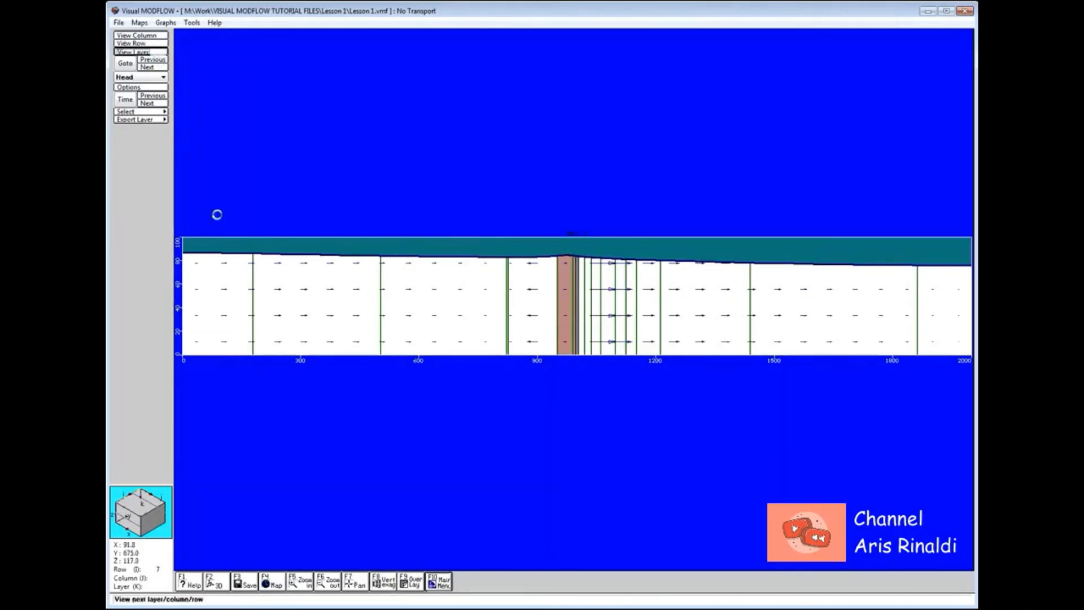
{"action": "left_click", "coordinate": [234, 285]}
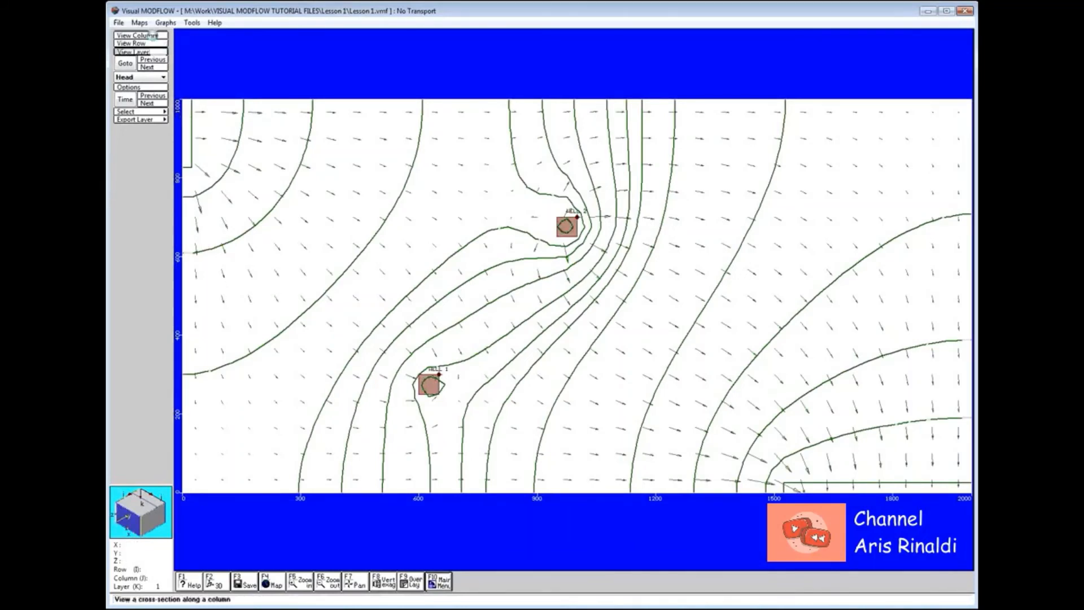
- Examine the cross-section along column 13 through WELL 1 and return to the layer view
{"action": "left_click", "coordinate": [152, 35]}
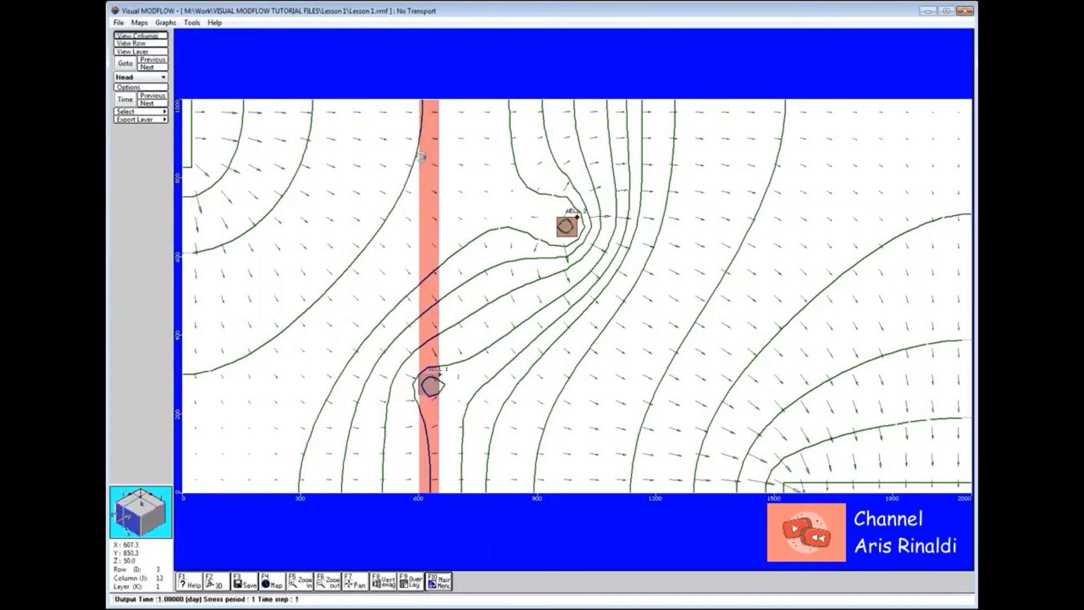
{"action": "left_click", "coordinate": [420, 156]}
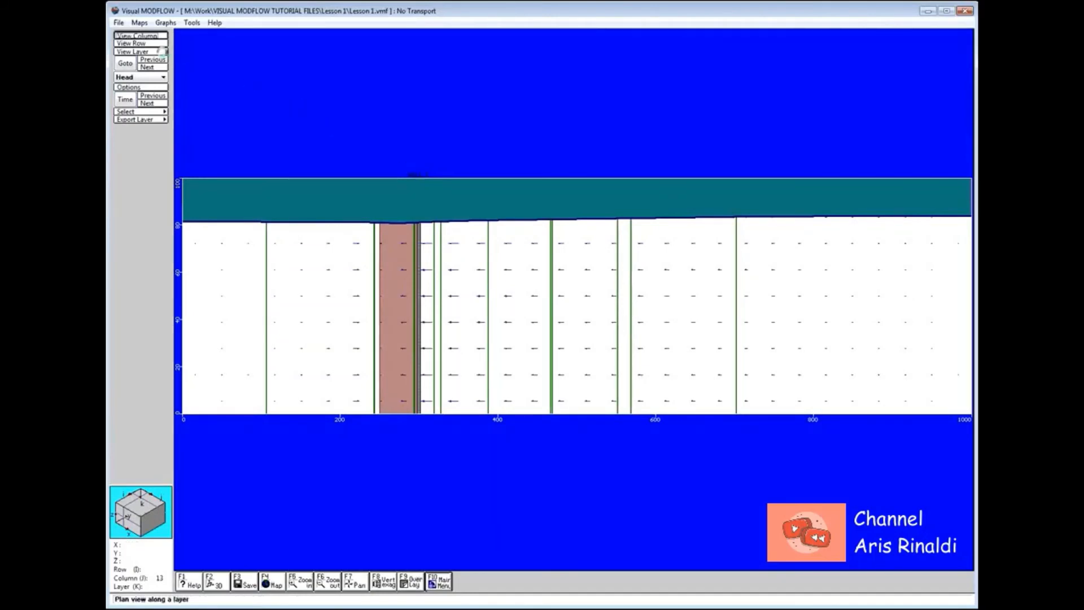
{"action": "left_click", "coordinate": [159, 52]}
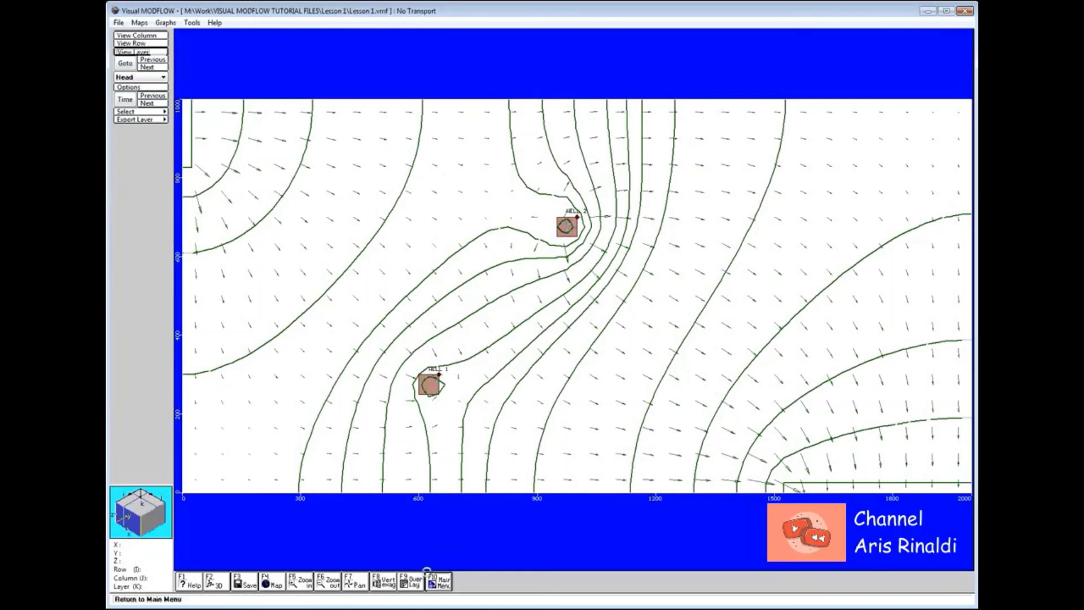
- Edit WELL 2 among the model's pumping wells and set its pumping schedule rate to 5000 ft^3/d
{"action": "left_click", "coordinate": [443, 581]}
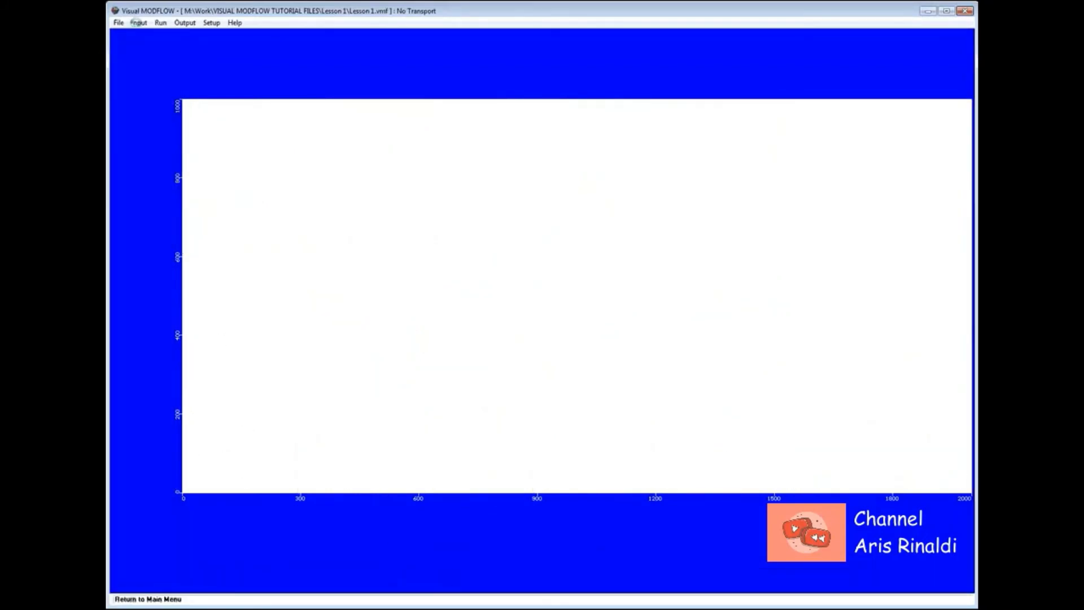
{"action": "left_click", "coordinate": [137, 23]}
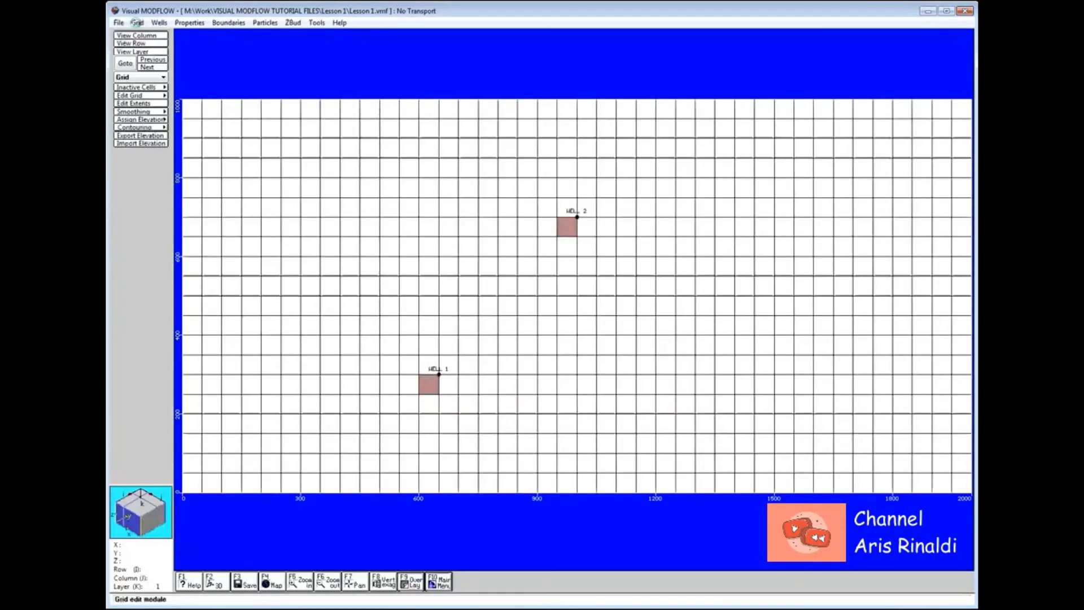
{"action": "left_click", "coordinate": [158, 23]}
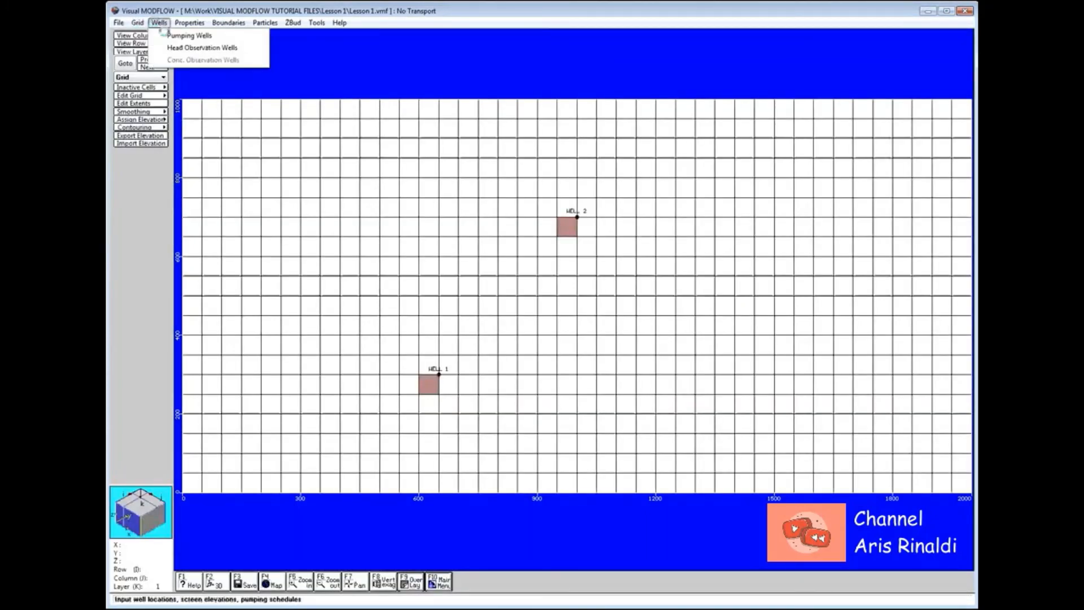
{"action": "left_click", "coordinate": [165, 33]}
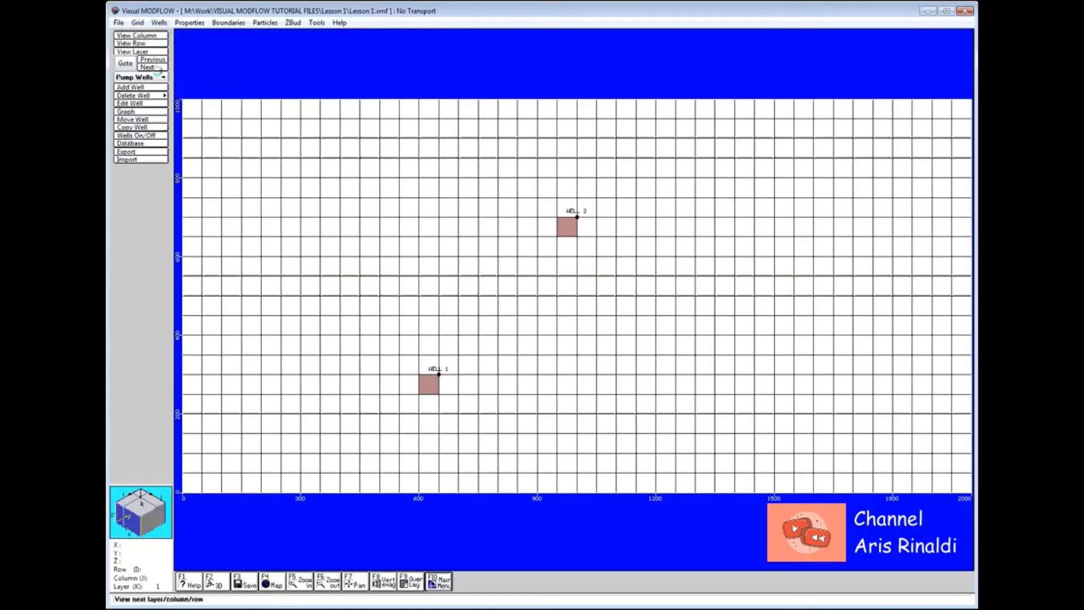
{"action": "left_click", "coordinate": [131, 104]}
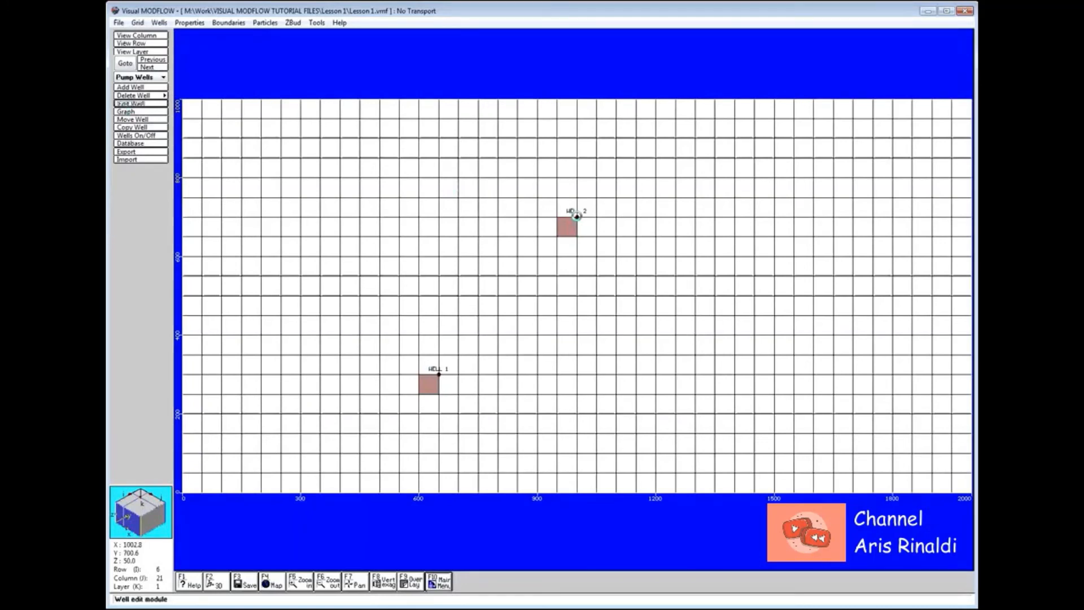
{"action": "left_click", "coordinate": [576, 216]}
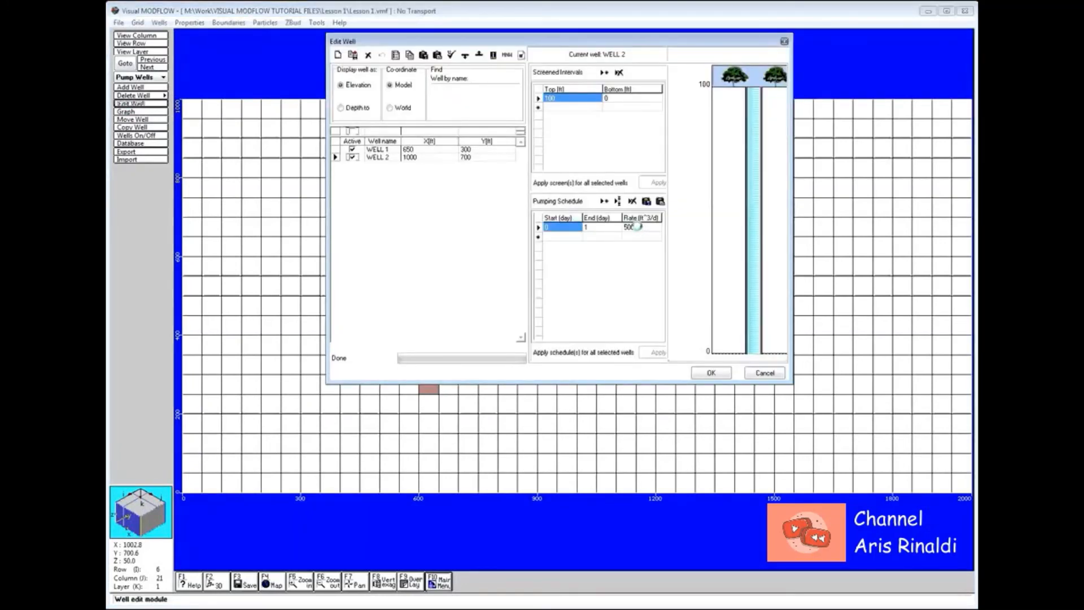
{"action": "left_click", "coordinate": [637, 226]}
{"action": "left_click", "coordinate": [637, 226]}
{"action": "left_click", "coordinate": [640, 227]}
{"action": "type", "text": "0"}
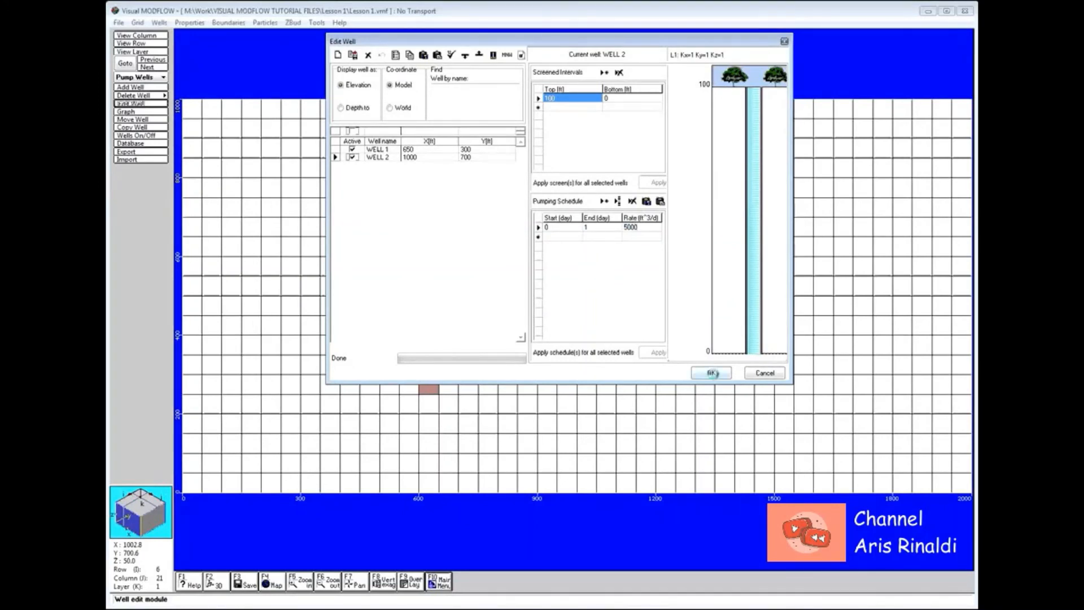
{"action": "left_click", "coordinate": [711, 373]}
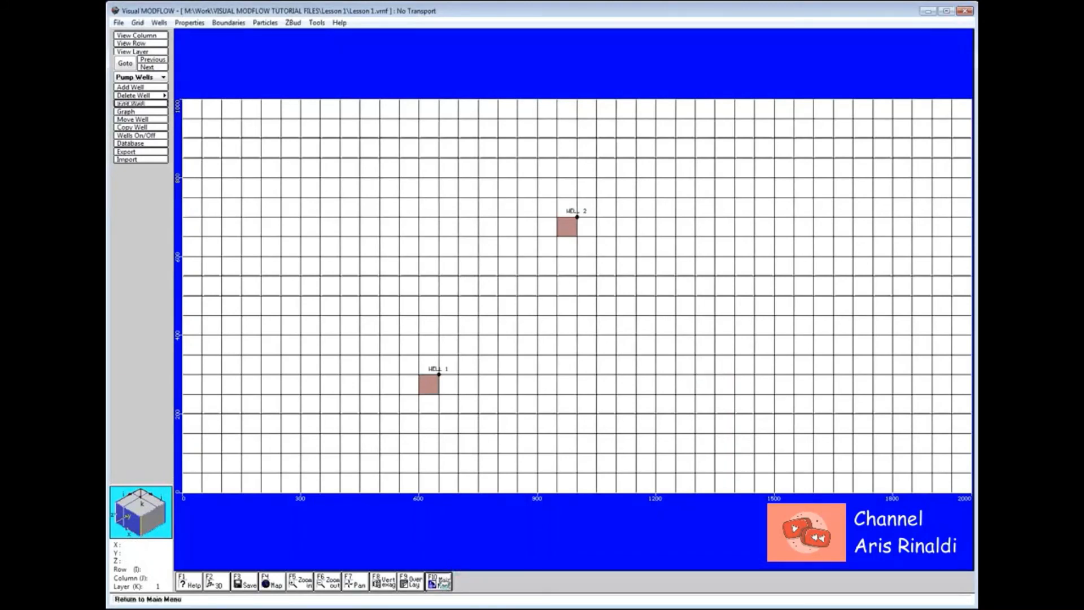
- Translate and run the model with MODFLOW 2000, and display the resulting head output map
{"action": "left_click", "coordinate": [444, 583]}
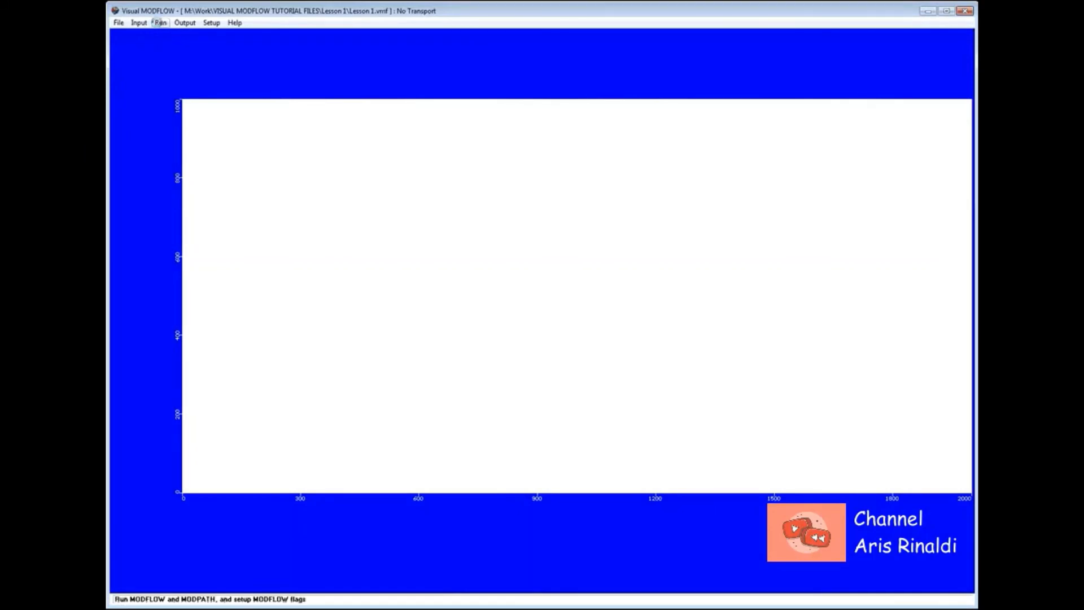
{"action": "left_click", "coordinate": [158, 22]}
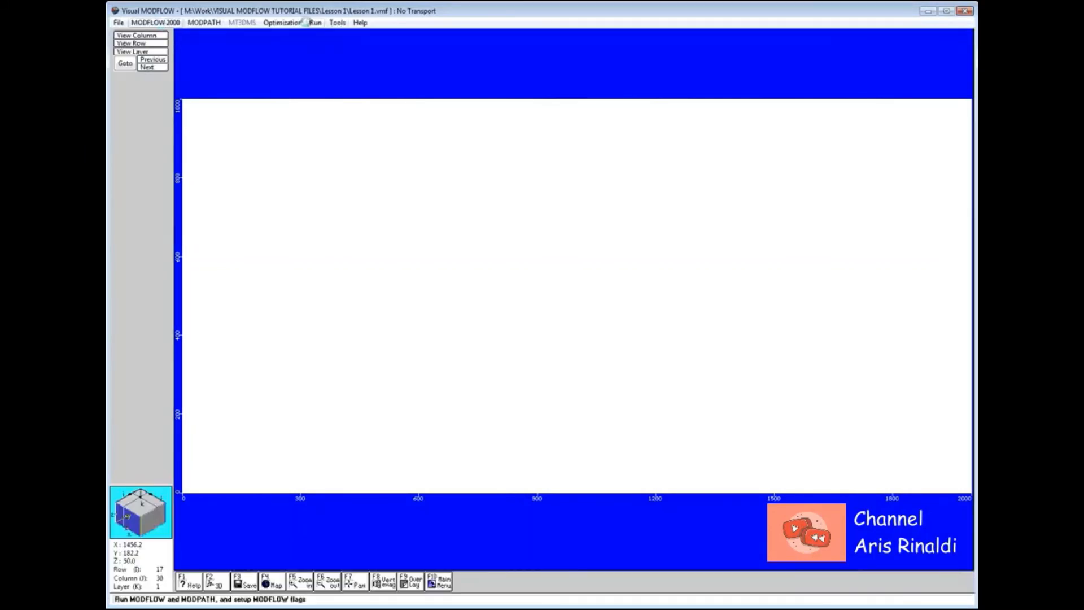
{"action": "left_click", "coordinate": [314, 22]}
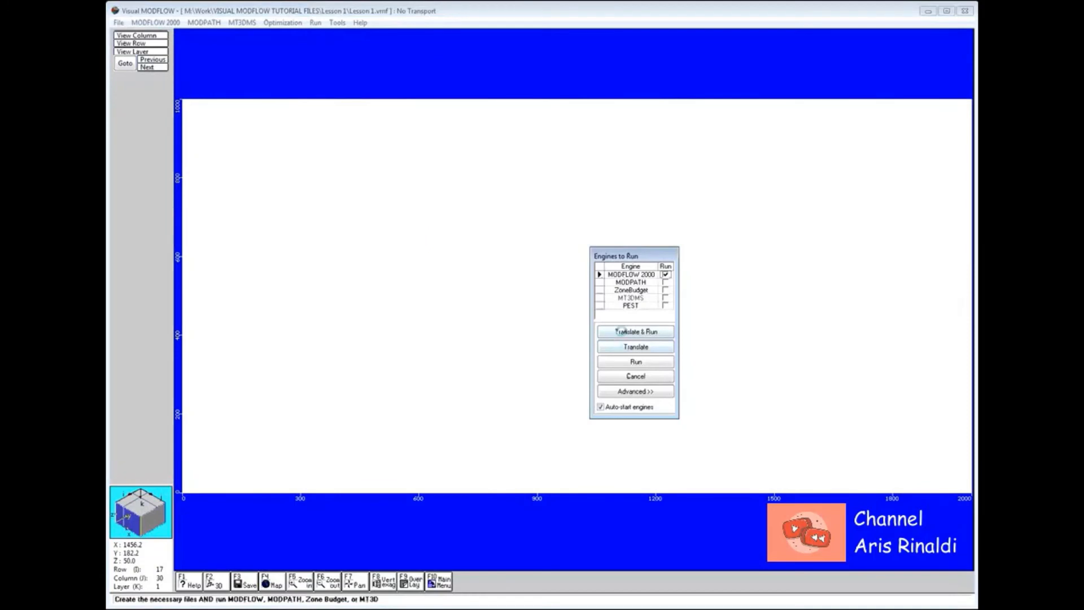
{"action": "left_click", "coordinate": [621, 331]}
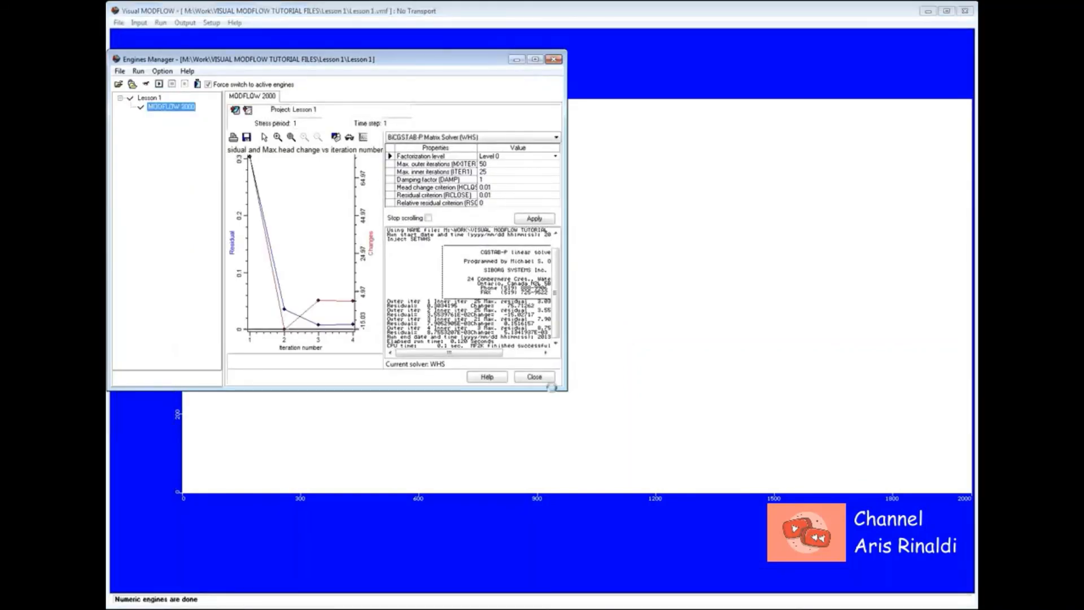
{"action": "left_click", "coordinate": [534, 377]}
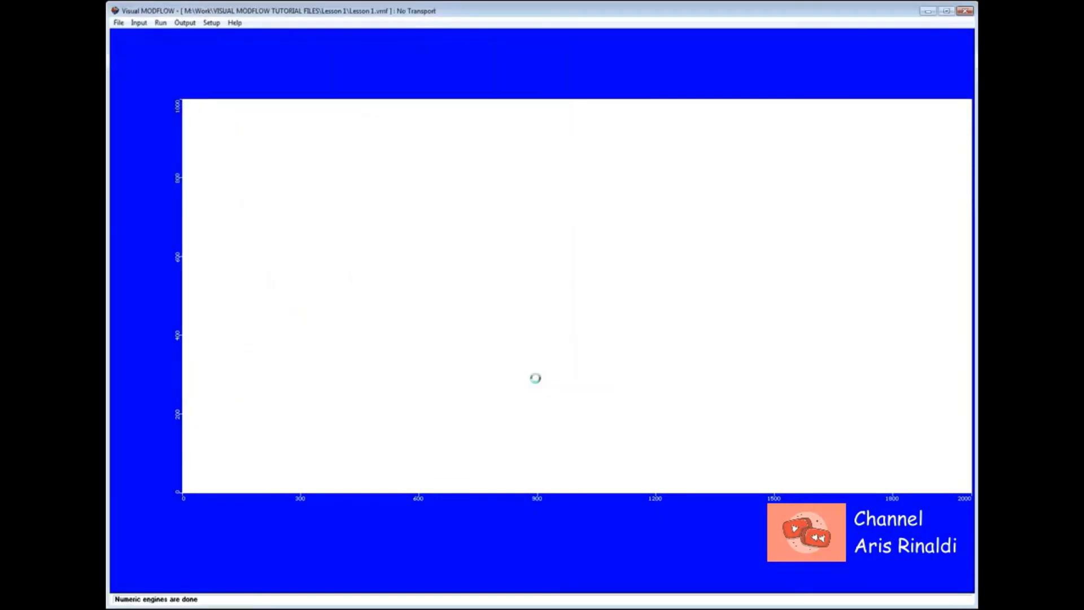
{"action": "left_click", "coordinate": [185, 23]}
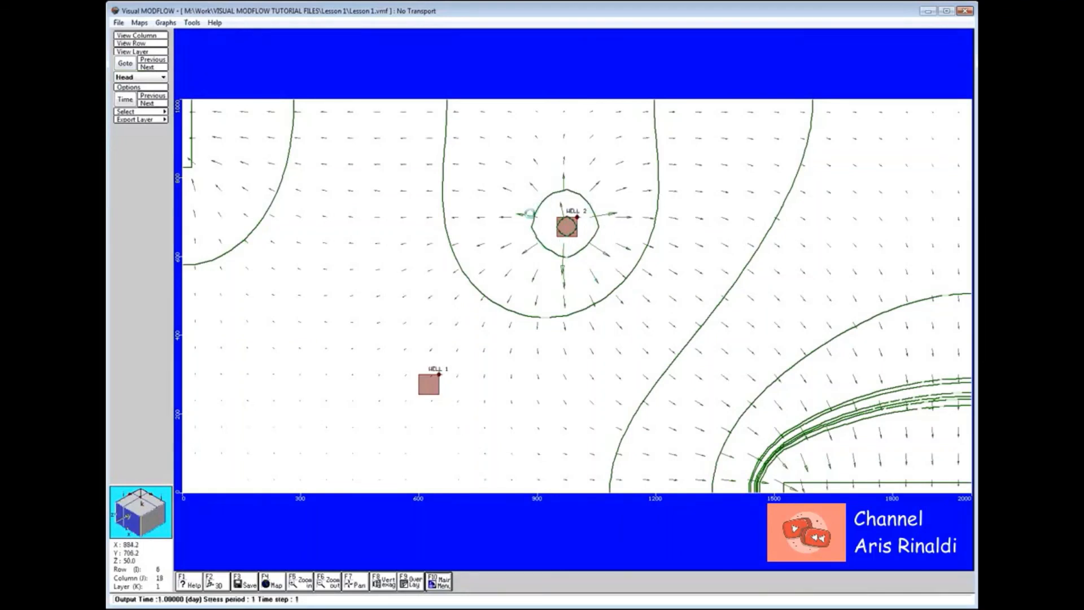
- Examine the cross-section along row 7 through WELL 2 and return to the layer view
{"action": "left_click", "coordinate": [156, 43]}
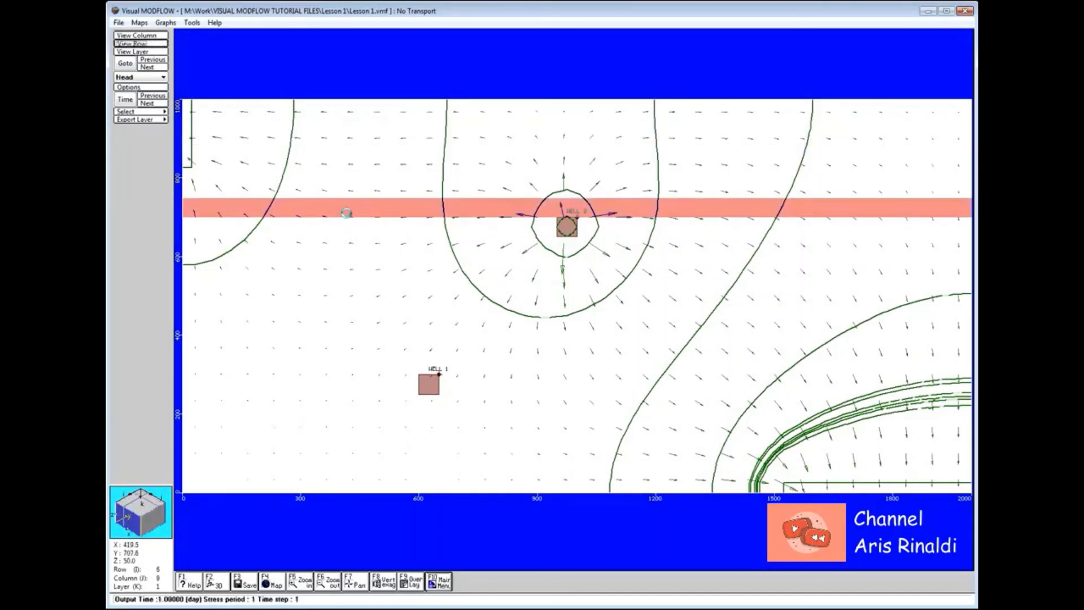
{"action": "left_click", "coordinate": [349, 220]}
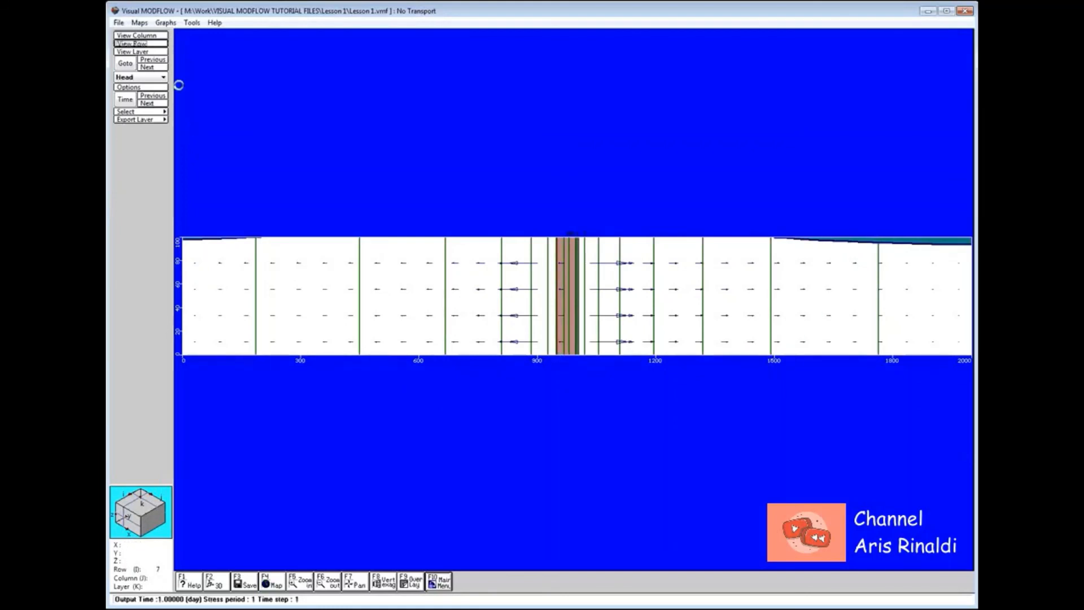
{"action": "left_click", "coordinate": [150, 52]}
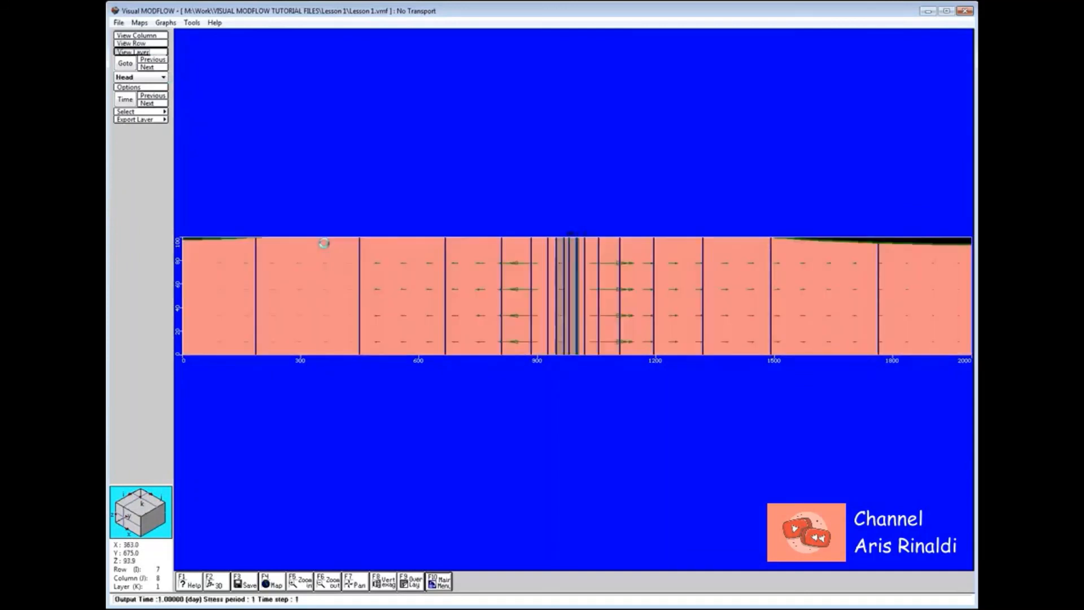
{"action": "left_click", "coordinate": [319, 275]}
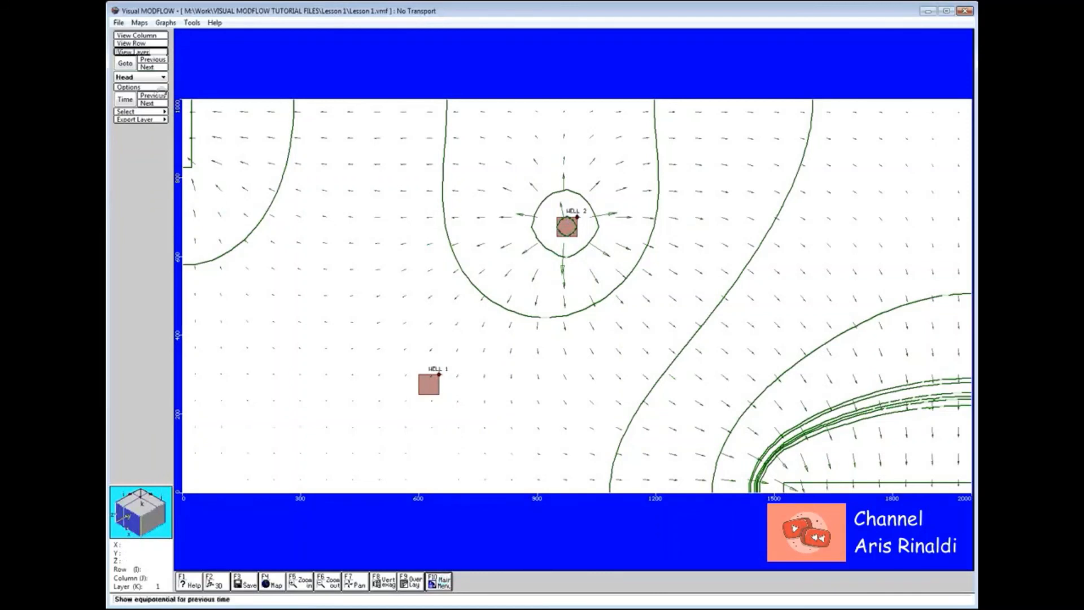
- Add five custom head contours between the model's western side and WELL 2 on the output map
{"action": "right_click", "coordinate": [344, 164]}
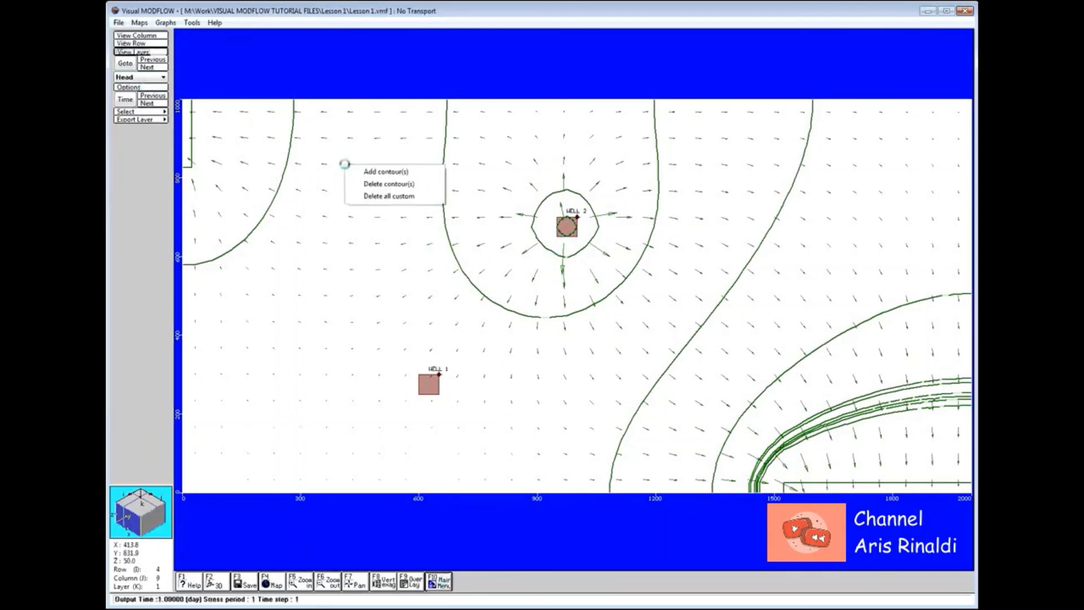
{"action": "left_click", "coordinate": [367, 170]}
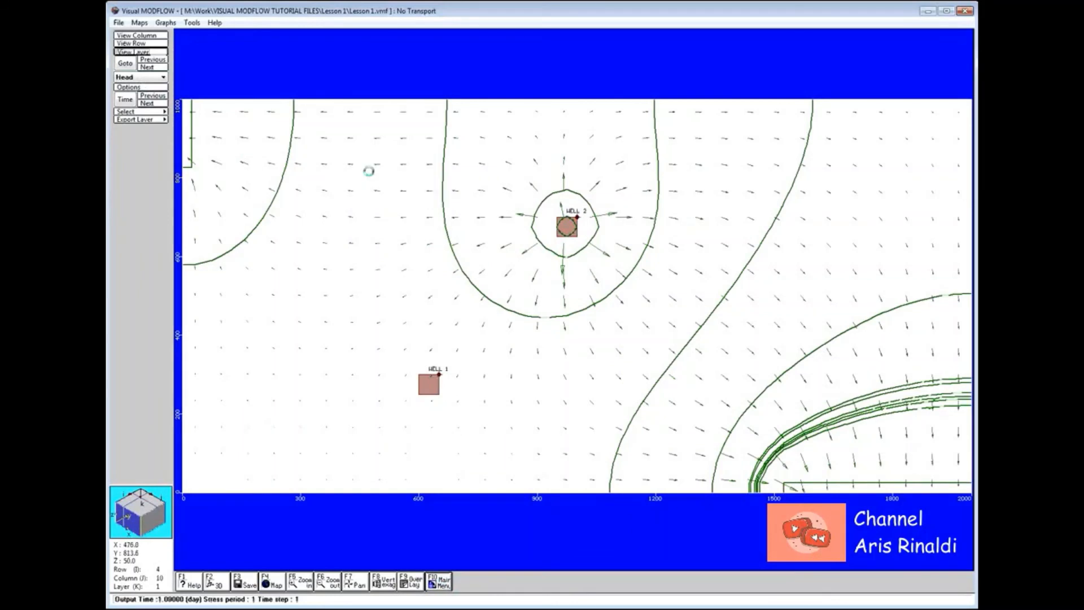
{"action": "left_click", "coordinate": [358, 203]}
{"action": "left_click", "coordinate": [283, 275]}
{"action": "left_click", "coordinate": [419, 289]}
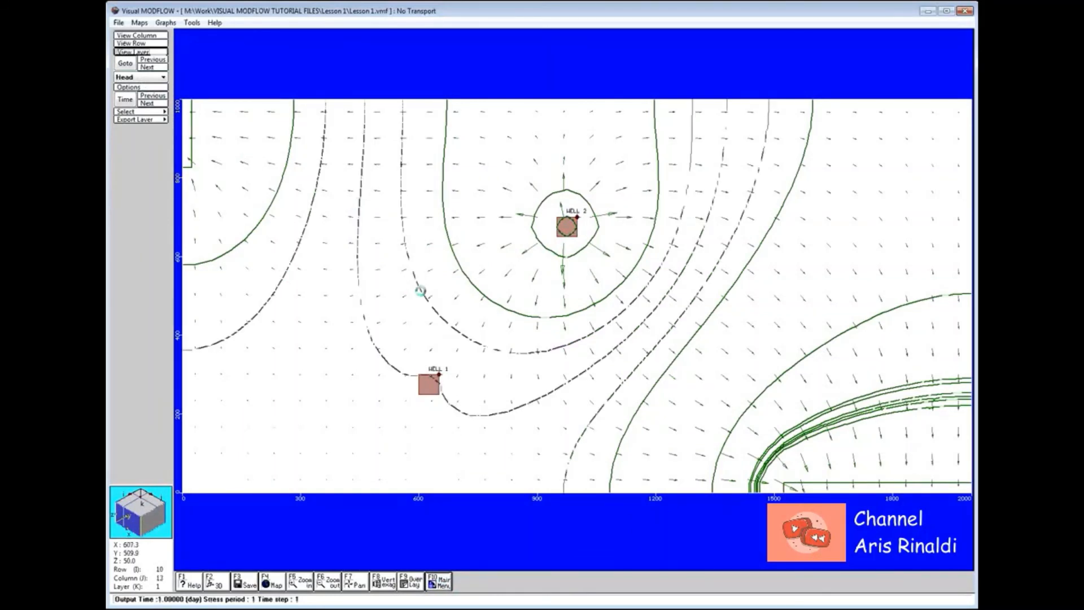
{"action": "left_click", "coordinate": [508, 208]}
{"action": "left_click", "coordinate": [553, 210]}
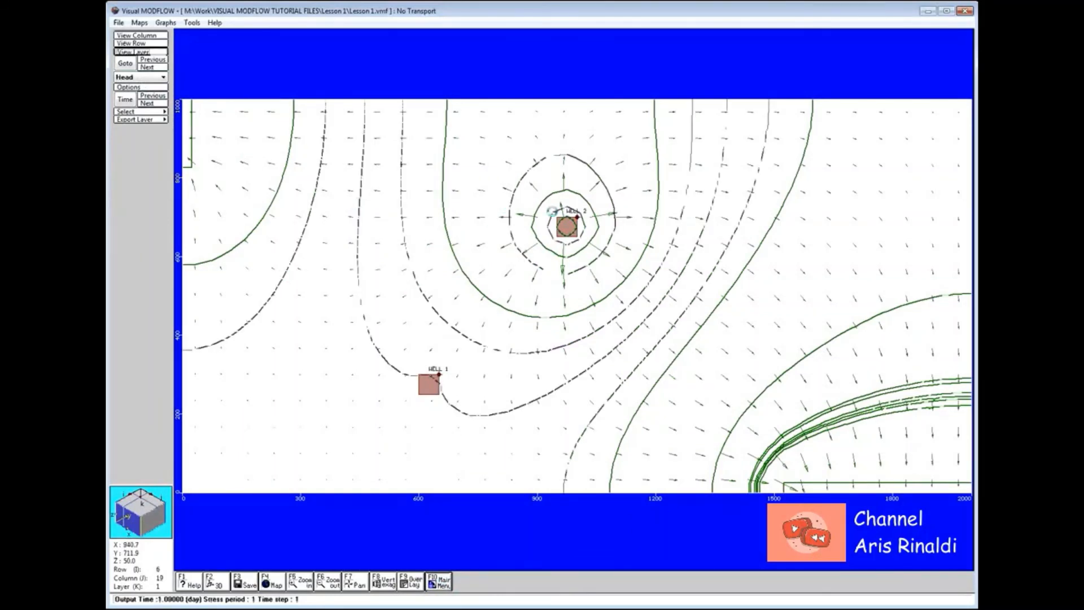
- Set the head contour labels to 0 decimals and apply the contour options
{"action": "left_click", "coordinate": [153, 87]}
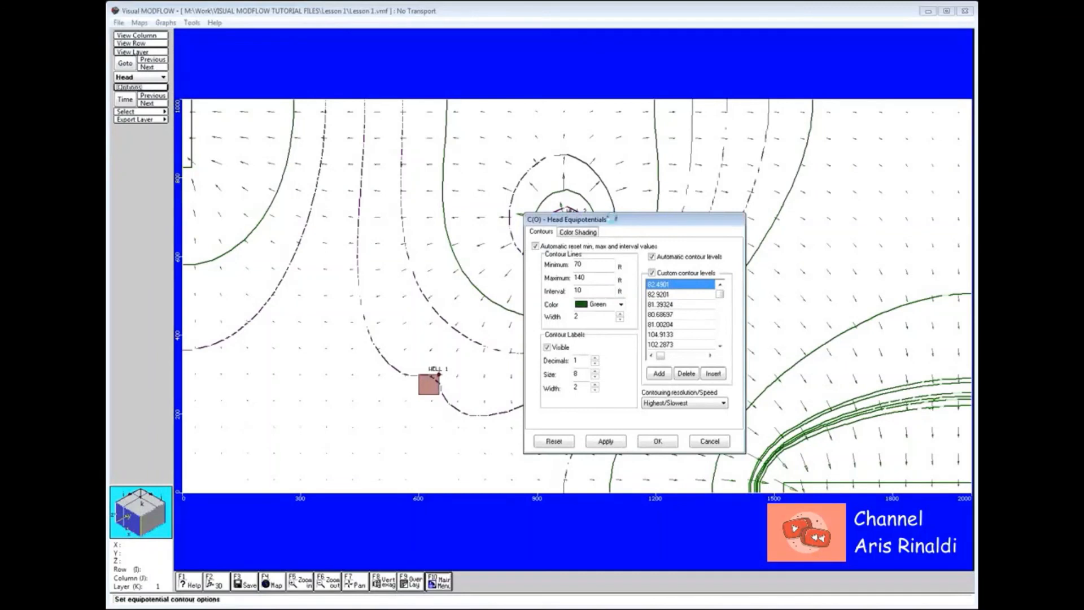
{"action": "left_click_drag", "start_coordinate": [610, 219], "coordinate": [721, 218]}
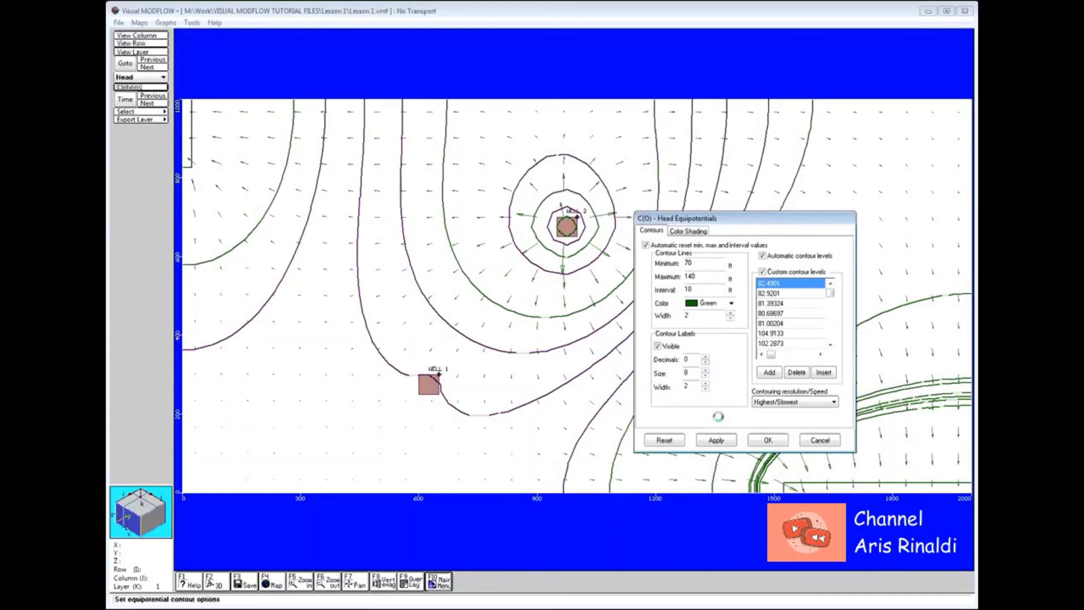
{"action": "left_click", "coordinate": [717, 435]}
{"action": "left_click", "coordinate": [712, 439]}
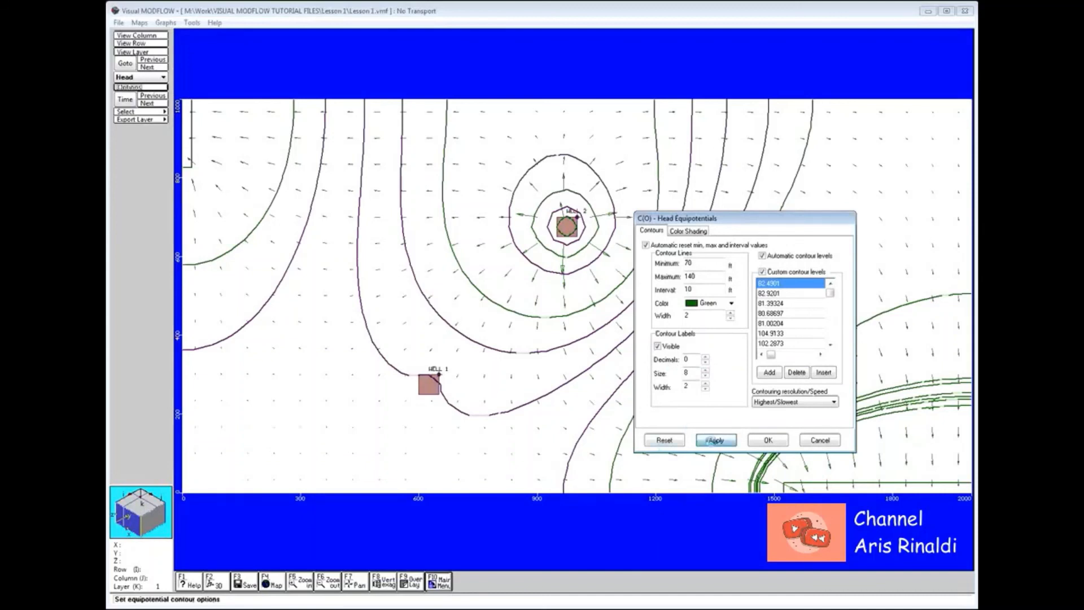
{"action": "left_click", "coordinate": [757, 442]}
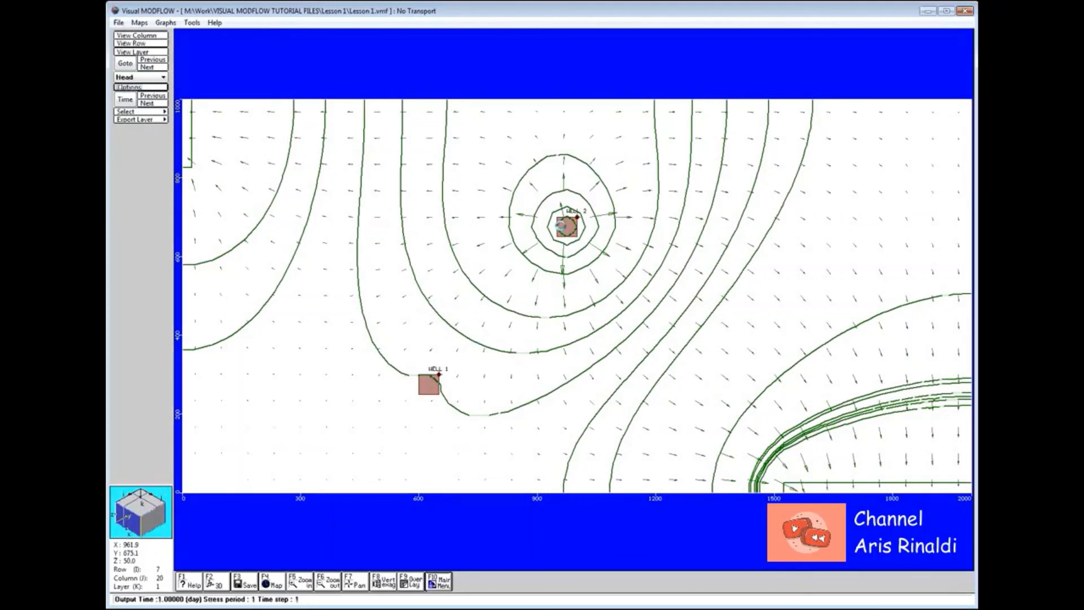
{"action": "left_click", "coordinate": [119, 22]}
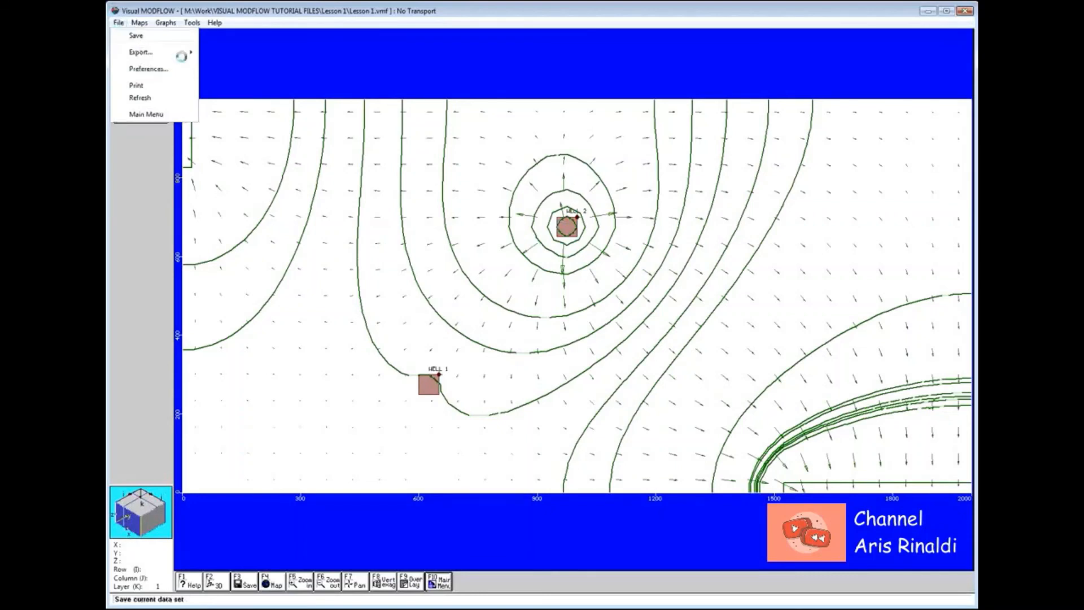
{"action": "left_click", "coordinate": [594, 227]}
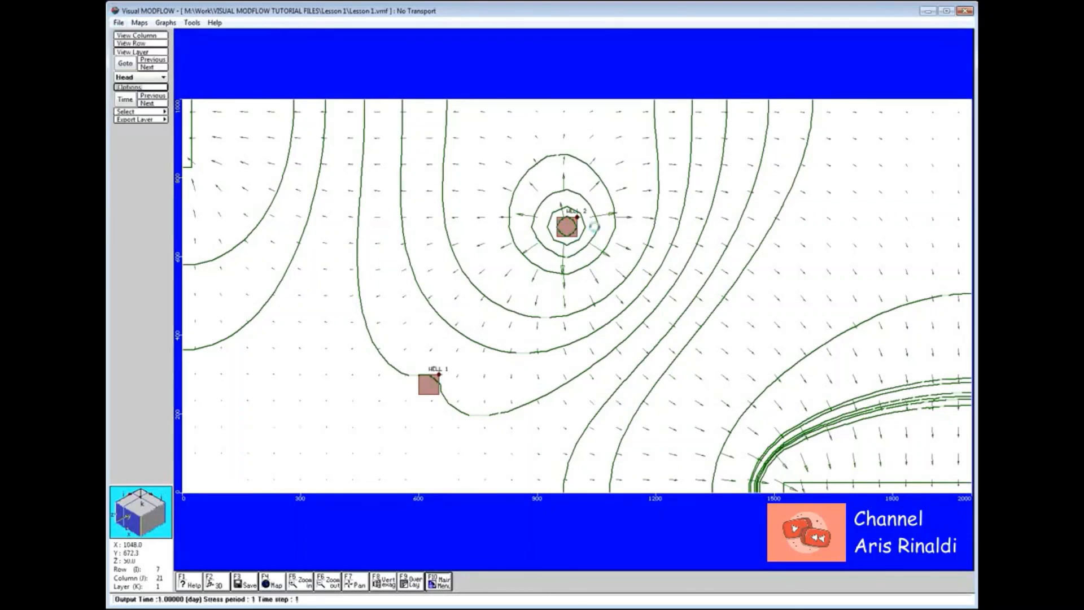